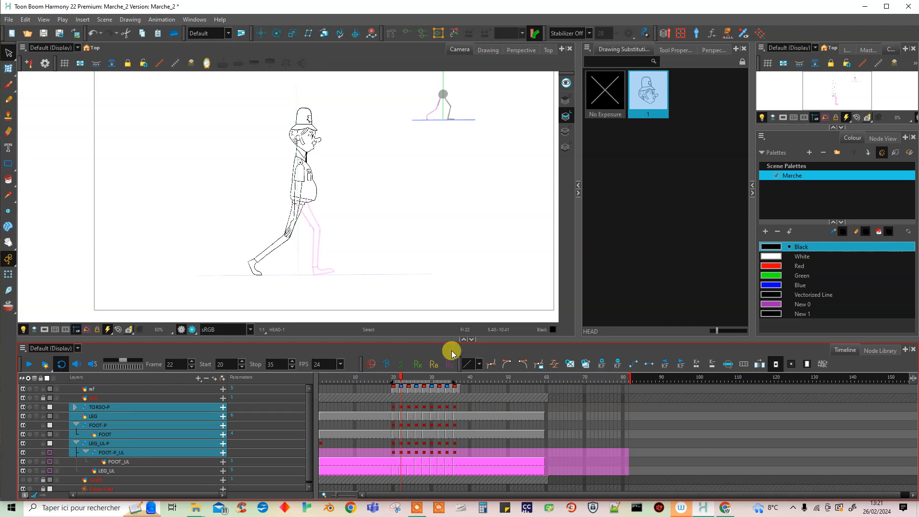
Step: Enlarge the timeline area and collapse the FOOT-P and LEG_UL-P layer groups
{"action": "left_click_drag", "start_coordinate": [447, 337], "coordinate": [442, 321]}
{"action": "left_click", "coordinate": [76, 408]}
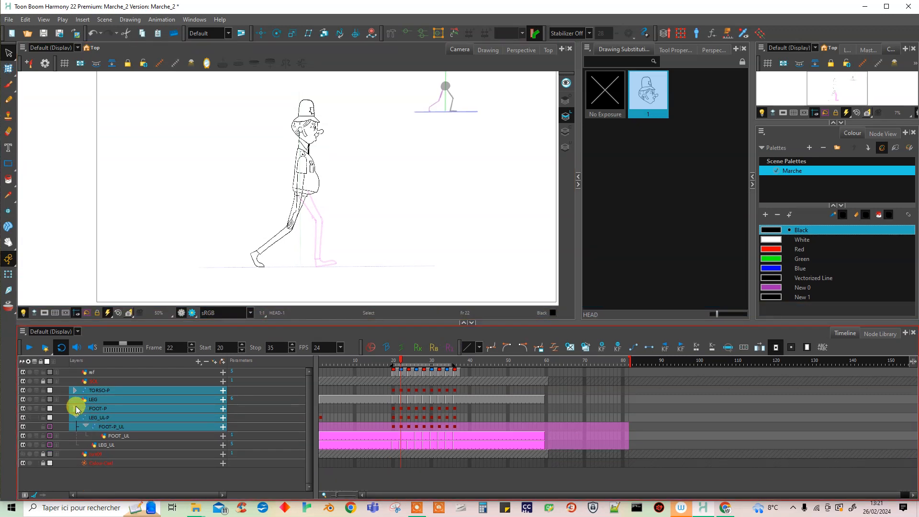
{"action": "left_click", "coordinate": [77, 417]}
{"action": "left_click_drag", "start_coordinate": [395, 390], "coordinate": [395, 417]}
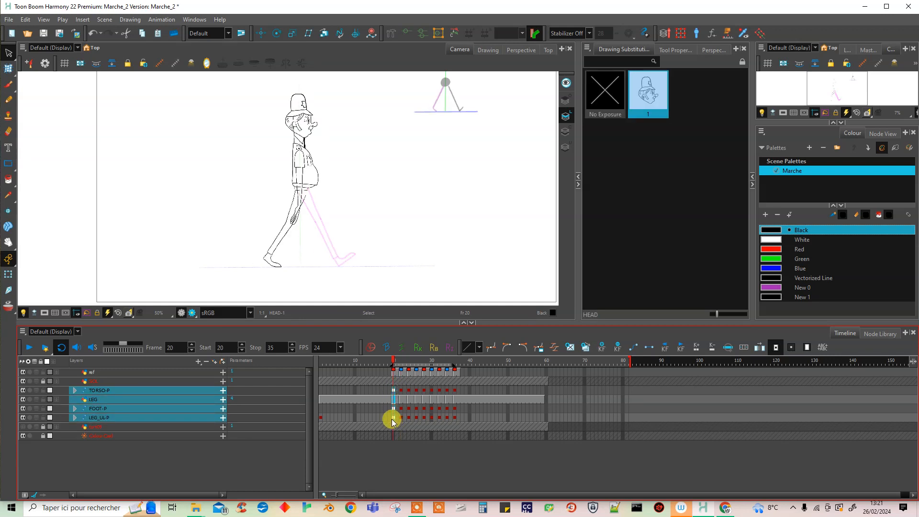
{"action": "key", "text": "plus"}
{"action": "key", "text": "plus"}
{"action": "key", "text": "minus"}
{"action": "key", "text": "minus"}
Step: Extend the exposure of the frame 20 pose by two frames on the layers from ref to LEG_UL-P
{"action": "left_click", "coordinate": [395, 372]}
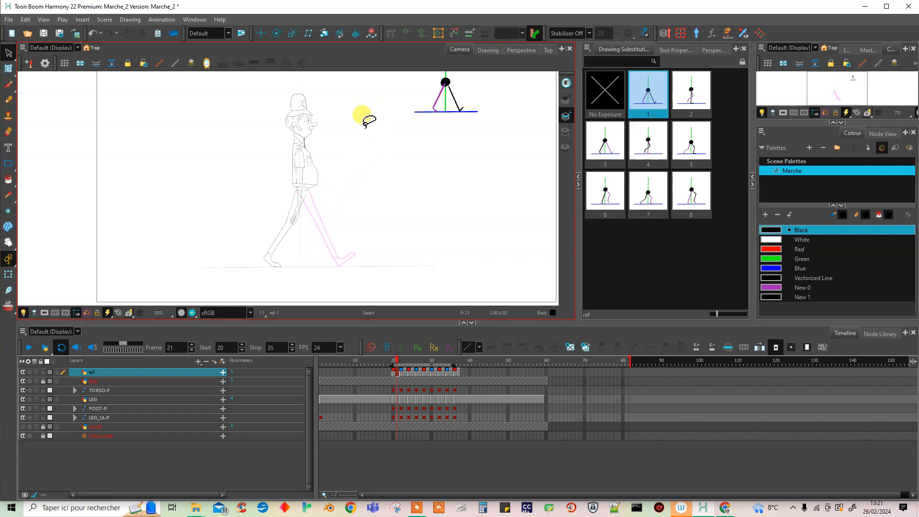
{"action": "left_click", "coordinate": [393, 365]}
{"action": "left_click_drag", "start_coordinate": [398, 363], "coordinate": [398, 418]}
{"action": "key", "text": "plus"}
{"action": "key", "text": "plus"}
Step: Extend the exposures of the following poses on the same layers, spacing the keys out to frame 48, and play the walk cycle
{"action": "left_click_drag", "start_coordinate": [400, 367], "coordinate": [488, 360]}
{"action": "key", "text": "plus"}
{"action": "key", "text": "plus"}
{"action": "key", "text": "plus"}
{"action": "key", "text": "plus"}
{"action": "left_click", "coordinate": [497, 363]}
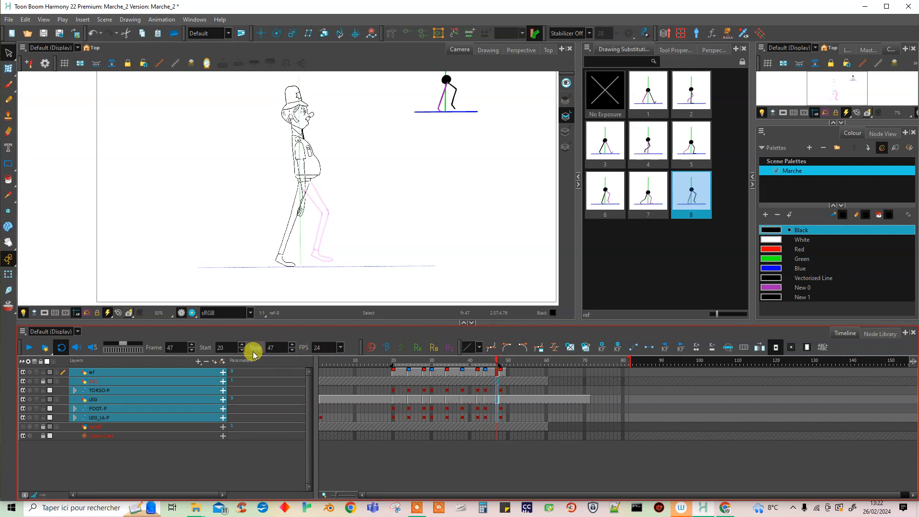
{"action": "left_click", "coordinate": [31, 348]}
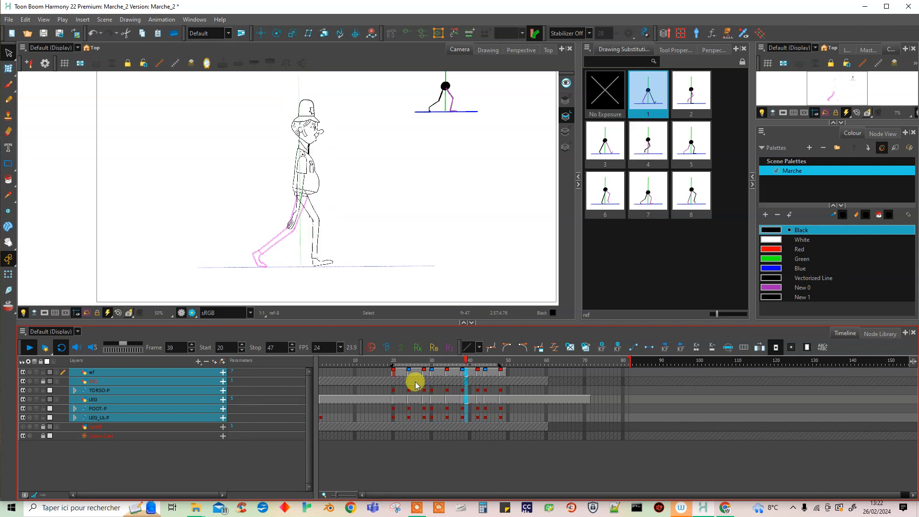
Step: Lengthen the exposures of the second-half poses on the ref to LEG_UL-P layers, moving the last key to frame 52
{"action": "left_click", "coordinate": [401, 362]}
{"action": "mouse_move", "coordinate": [401, 362]}
{"action": "left_mouse_down"}
{"action": "mouse_move", "coordinate": [472, 373]}
{"action": "mouse_move", "coordinate": [490, 360]}
{"action": "left_mouse_up"}
{"action": "left_click", "coordinate": [496, 361]}
{"action": "key", "text": "plus"}
{"action": "key", "text": "plus"}
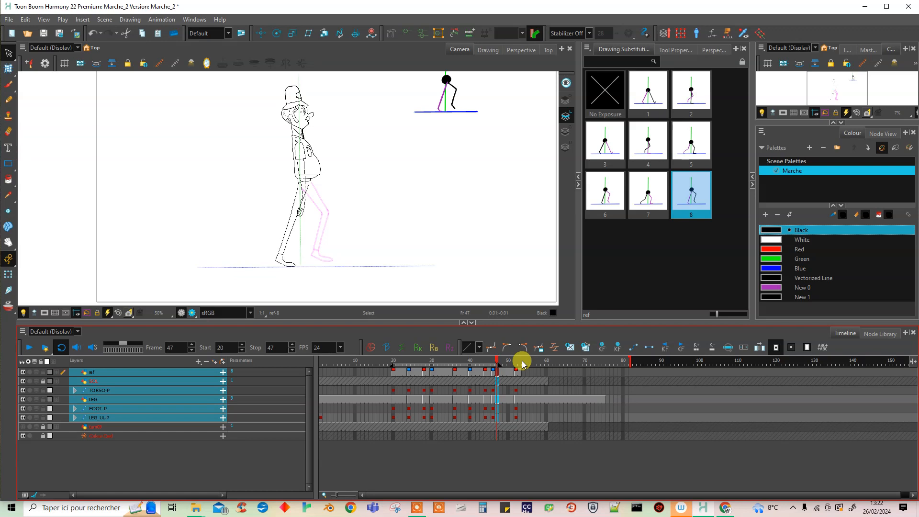
Step: Play the walk cycle from frame 20 to 51, stop it at frame 28 and save the scene
{"action": "left_click", "coordinate": [29, 347]}
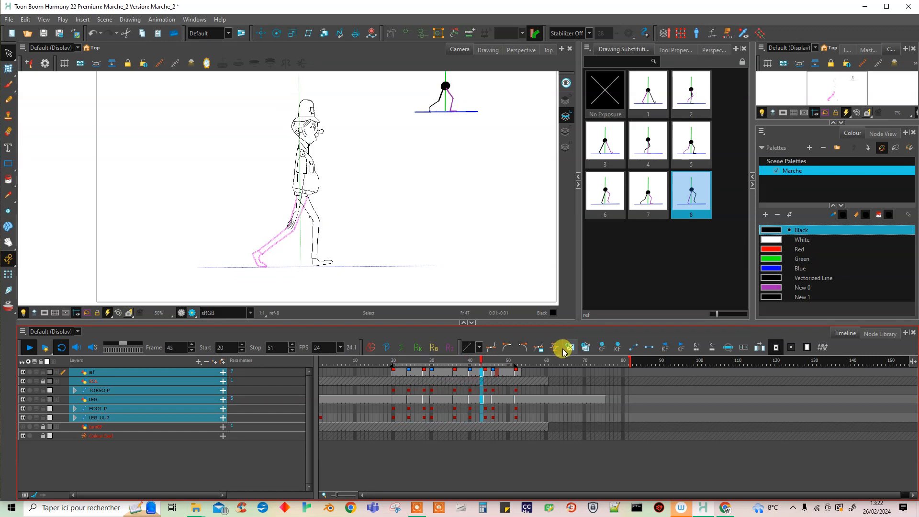
{"action": "left_click", "coordinate": [423, 361]}
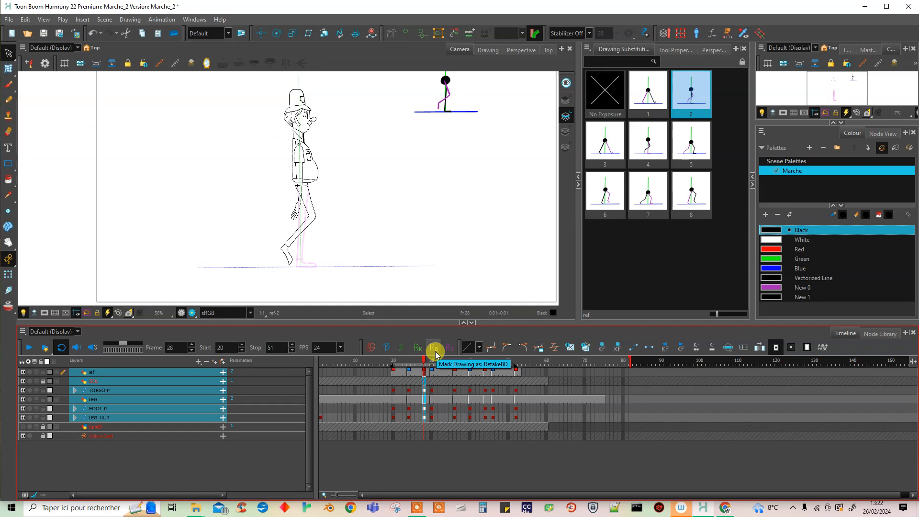
{"action": "key", "text": "ctrl+s"}
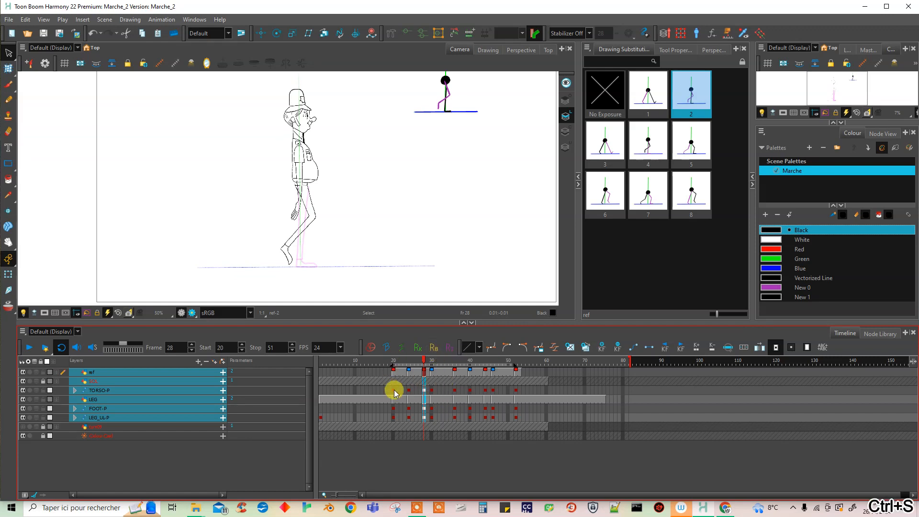
Step: Expand the TORSO-P group and compare the torso's position on its keyframes at frames 20, 24 and 30
{"action": "left_click", "coordinate": [75, 391]}
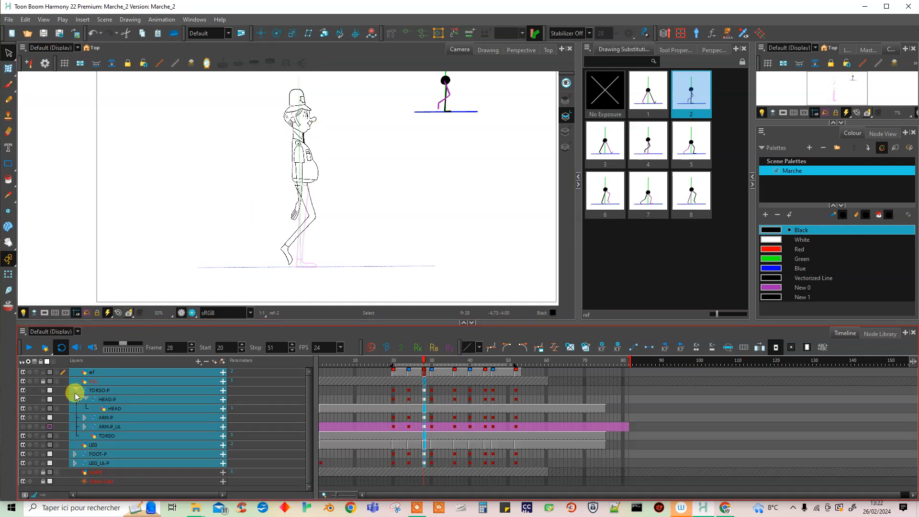
{"action": "left_click", "coordinate": [393, 391]}
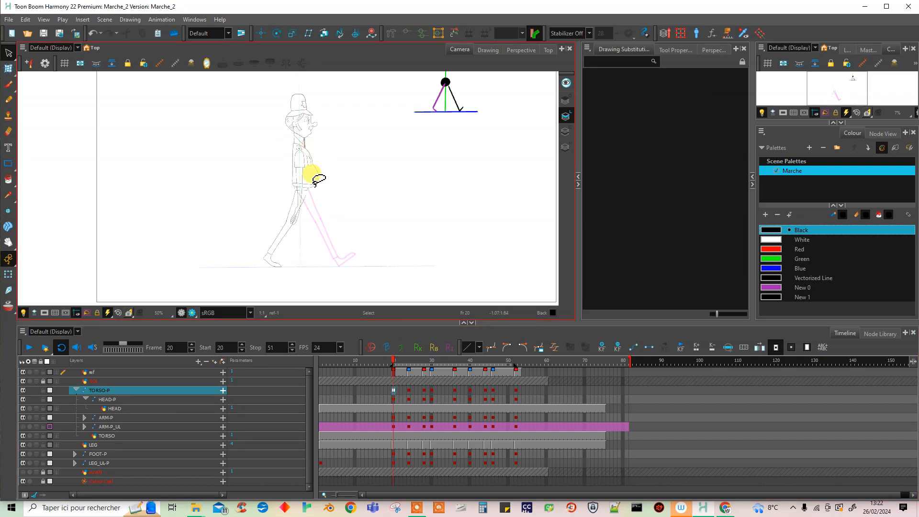
{"action": "left_click", "coordinate": [408, 390]}
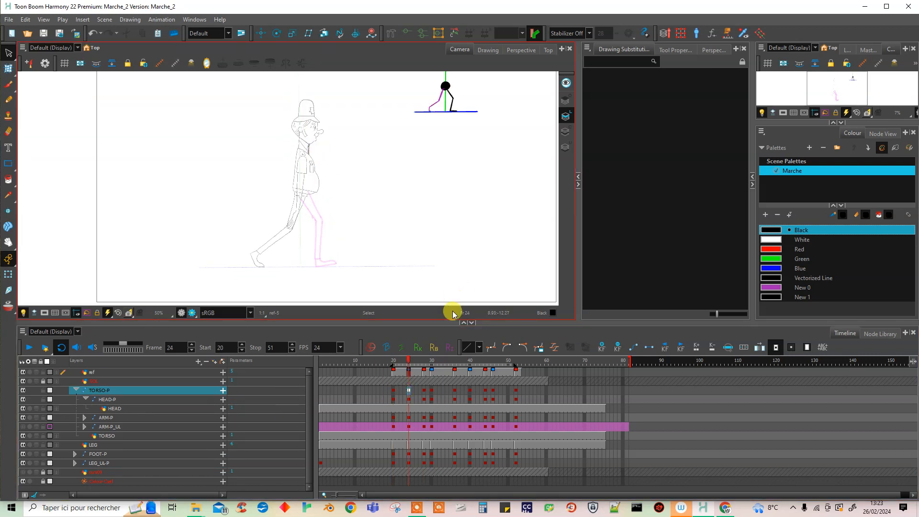
{"action": "left_click_drag", "start_coordinate": [408, 365], "coordinate": [397, 390]}
{"action": "left_click", "coordinate": [394, 391]}
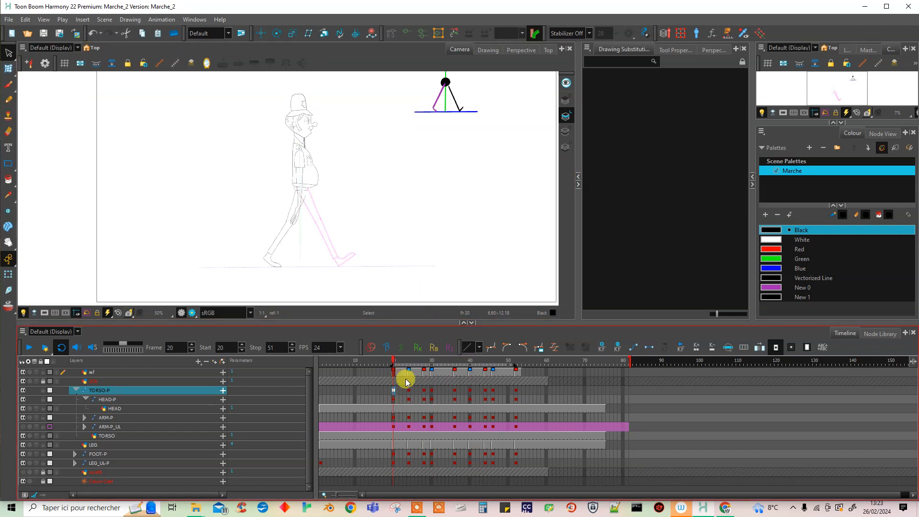
{"action": "left_click", "coordinate": [393, 369]}
{"action": "left_click", "coordinate": [394, 391]}
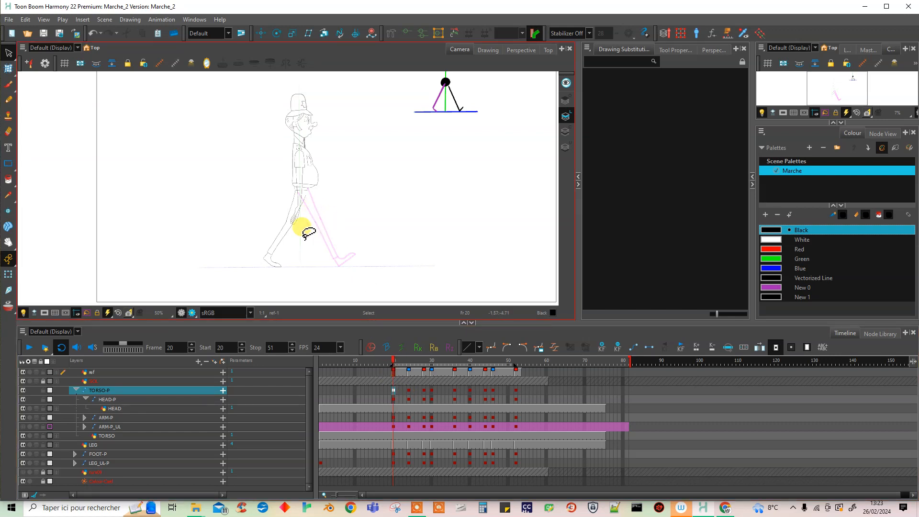
{"action": "left_click", "coordinate": [411, 381]}
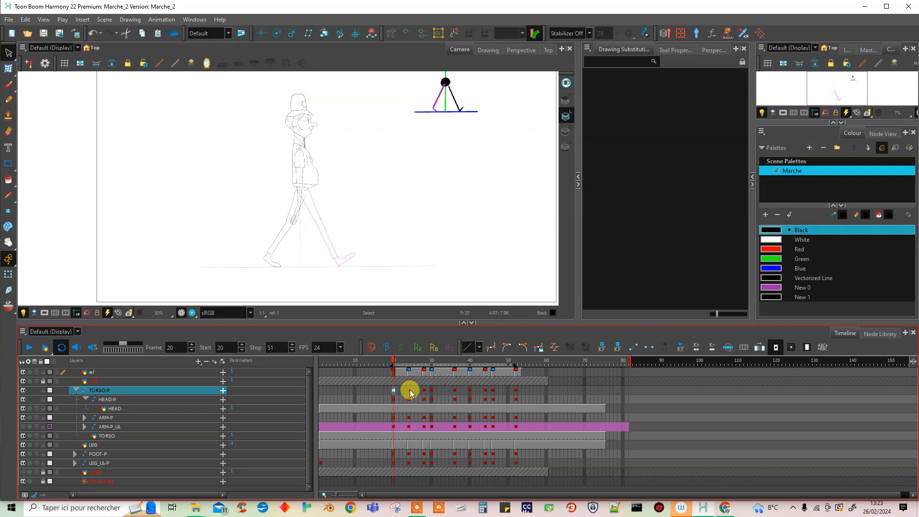
{"action": "left_click", "coordinate": [409, 391]}
{"action": "left_click", "coordinate": [335, 240]}
{"action": "left_click", "coordinate": [303, 187]}
{"action": "left_click", "coordinate": [402, 381]}
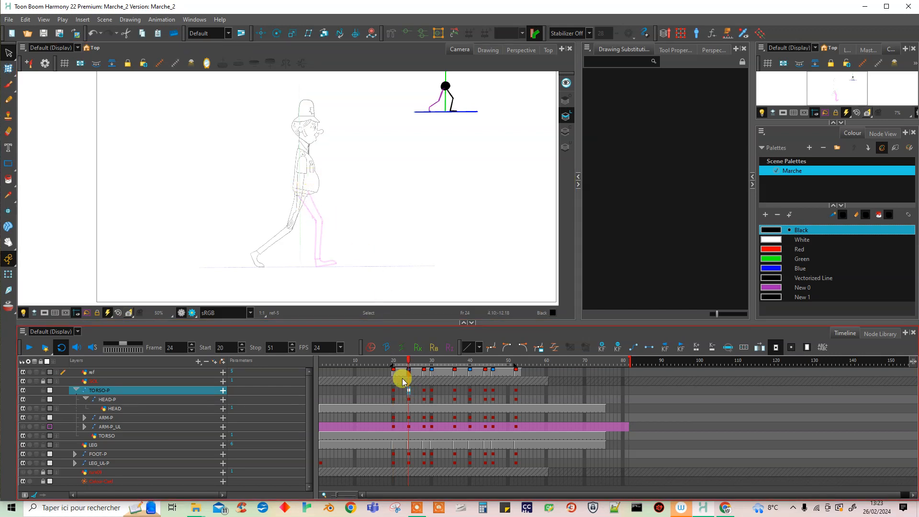
{"action": "left_click", "coordinate": [432, 389]}
{"action": "left_click", "coordinate": [328, 159]}
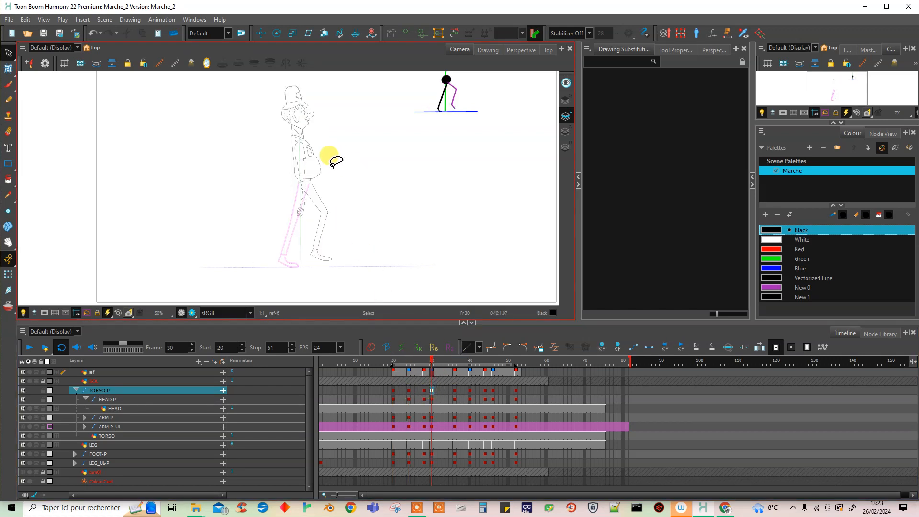
{"action": "left_click", "coordinate": [411, 390]}
Step: Delete the TORSO-P keyframes at frames 20, 28, 36, 44 and 52
{"action": "left_click", "coordinate": [392, 390]}
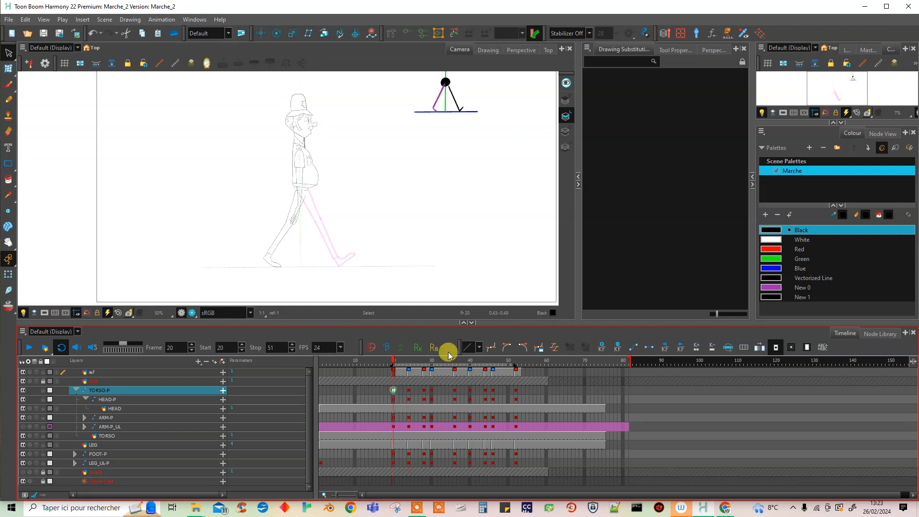
{"action": "left_click", "coordinate": [424, 390]}
{"action": "left_click", "coordinate": [617, 347]}
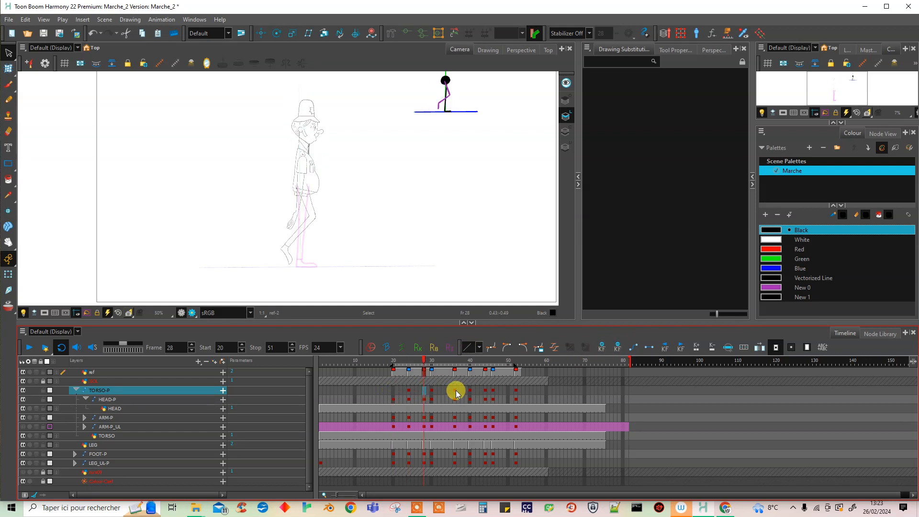
{"action": "left_click", "coordinate": [455, 390]}
{"action": "left_click", "coordinate": [617, 348]}
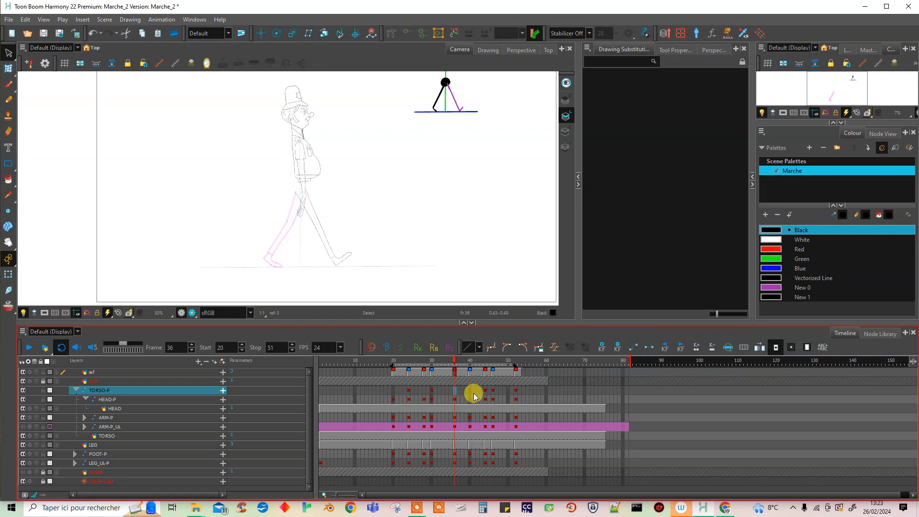
{"action": "left_click", "coordinate": [485, 395]}
{"action": "left_click", "coordinate": [617, 348]}
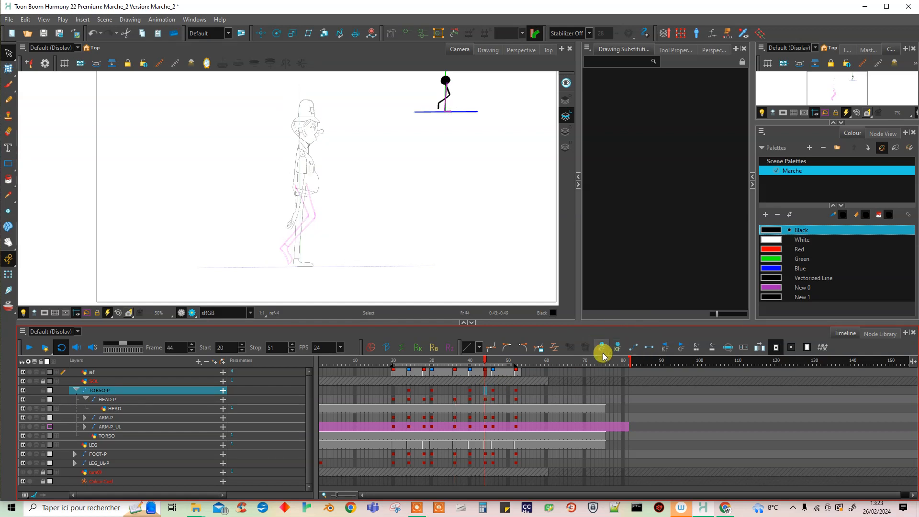
{"action": "left_click", "coordinate": [516, 390]}
{"action": "left_click", "coordinate": [617, 348]}
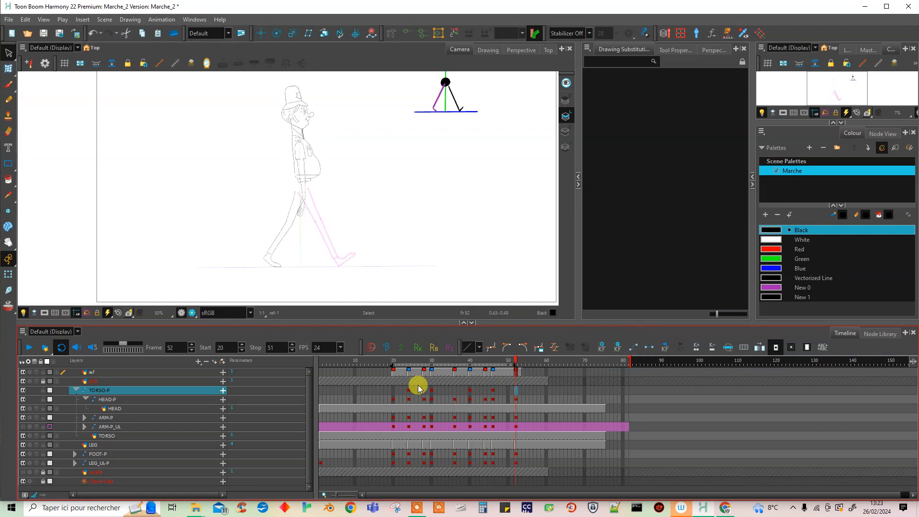
Step: Scrub through the remaining torso poses and delete the TORSO-P keyframe at frame 46
{"action": "left_click", "coordinate": [409, 362]}
{"action": "left_click_drag", "start_coordinate": [414, 364], "coordinate": [470, 363]}
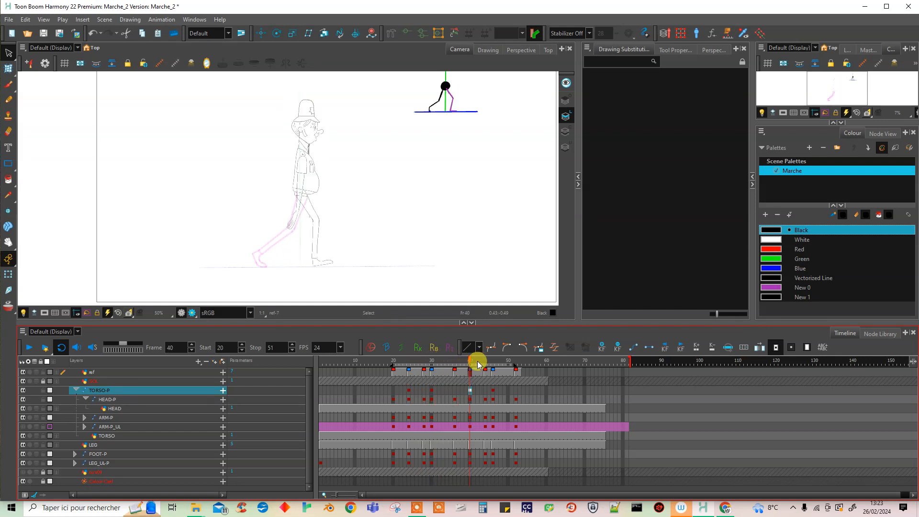
{"action": "left_click", "coordinate": [492, 390]}
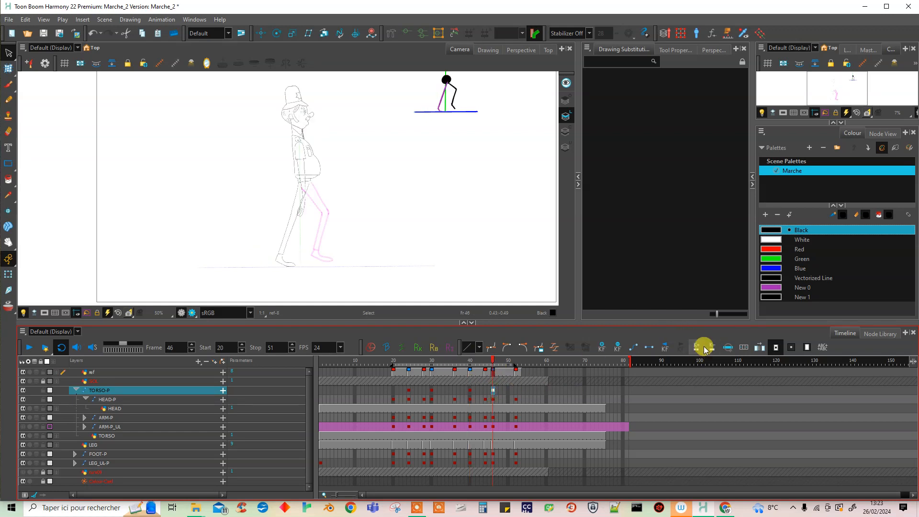
{"action": "left_click", "coordinate": [617, 347]}
Step: Convert the TORSO-P keyframes at frames 24 and 30 to motion keyframes and play the cycle
{"action": "left_click", "coordinate": [408, 390]}
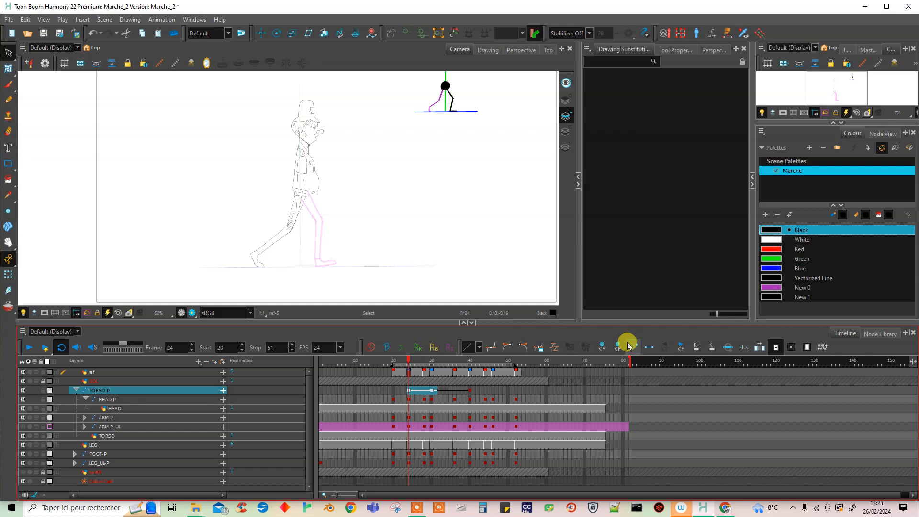
{"action": "mouse_move", "coordinate": [411, 361]}
{"action": "left_mouse_down"}
{"action": "mouse_move", "coordinate": [434, 360]}
{"action": "mouse_move", "coordinate": [409, 361]}
{"action": "left_mouse_up"}
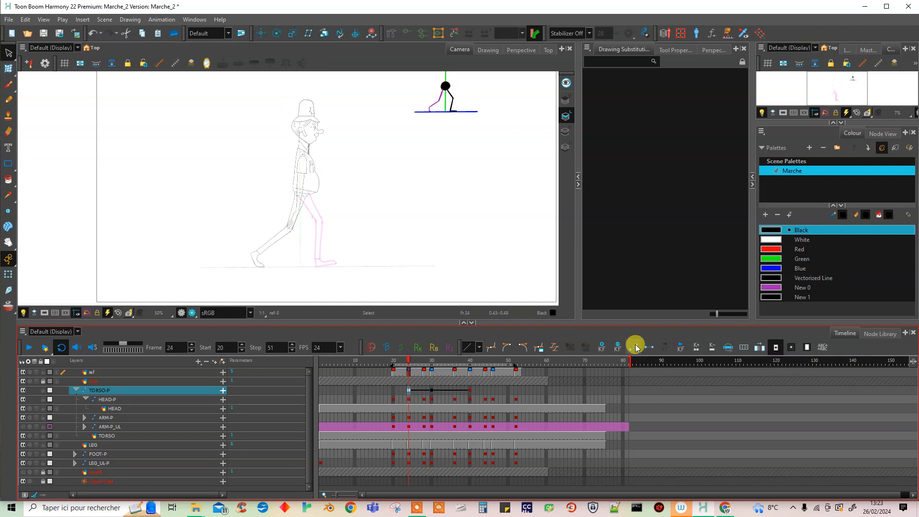
{"action": "left_click", "coordinate": [29, 348]}
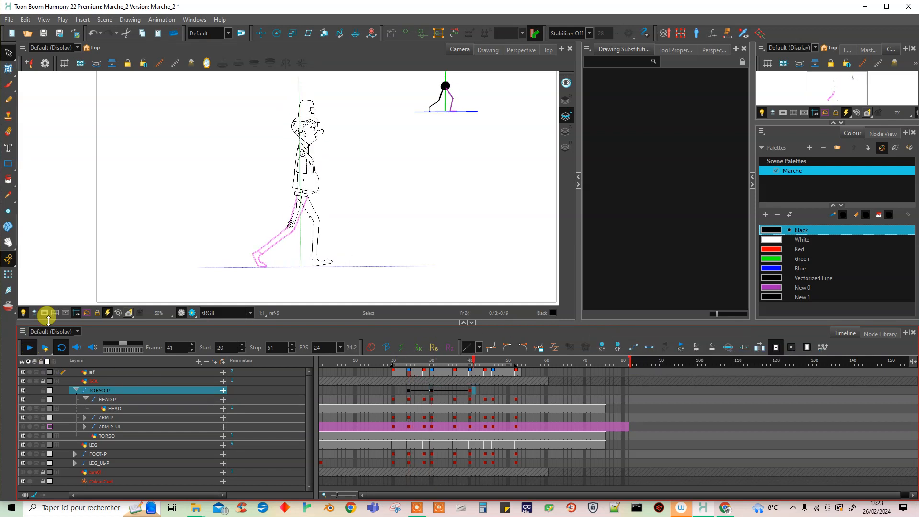
Step: Apply an S-shaped ease preset to the TORSO-P keyframes at frames 24 and 30, and play the result
{"action": "left_click", "coordinate": [409, 390]}
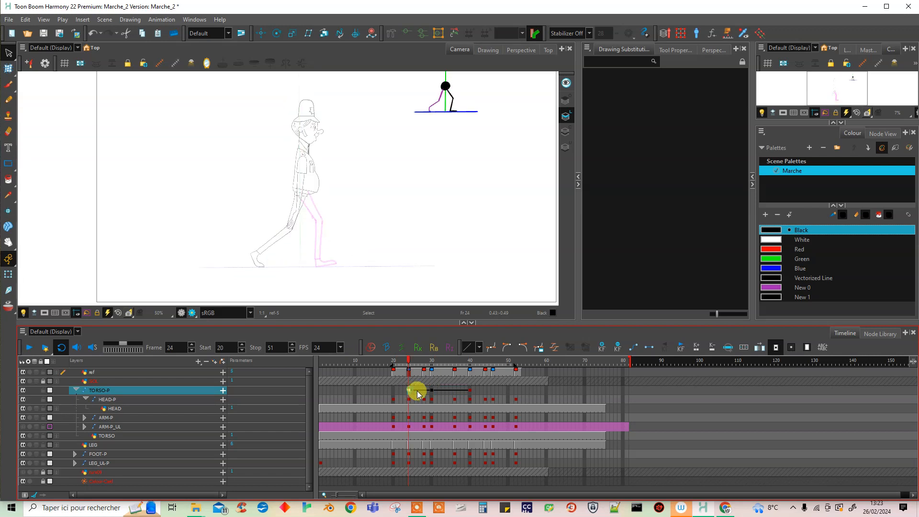
{"action": "left_click", "coordinate": [479, 348]}
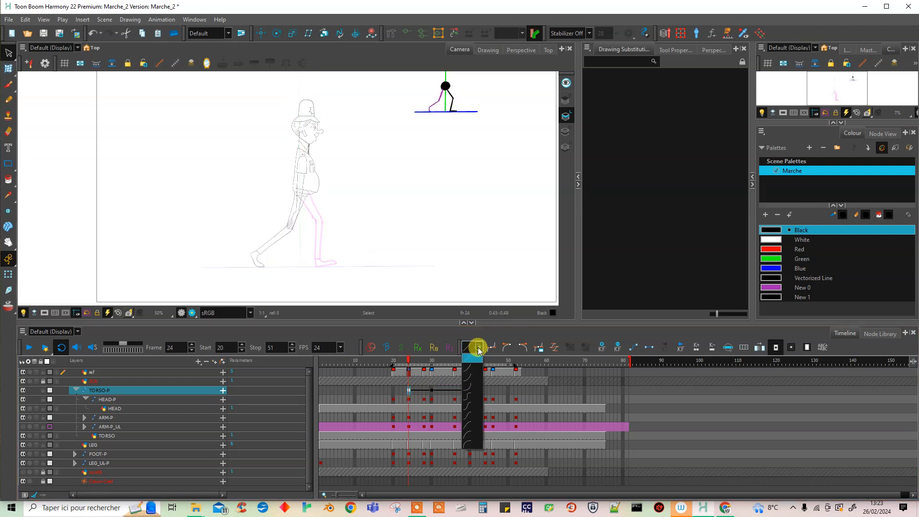
{"action": "left_click", "coordinate": [469, 411]}
{"action": "left_click", "coordinate": [432, 390]}
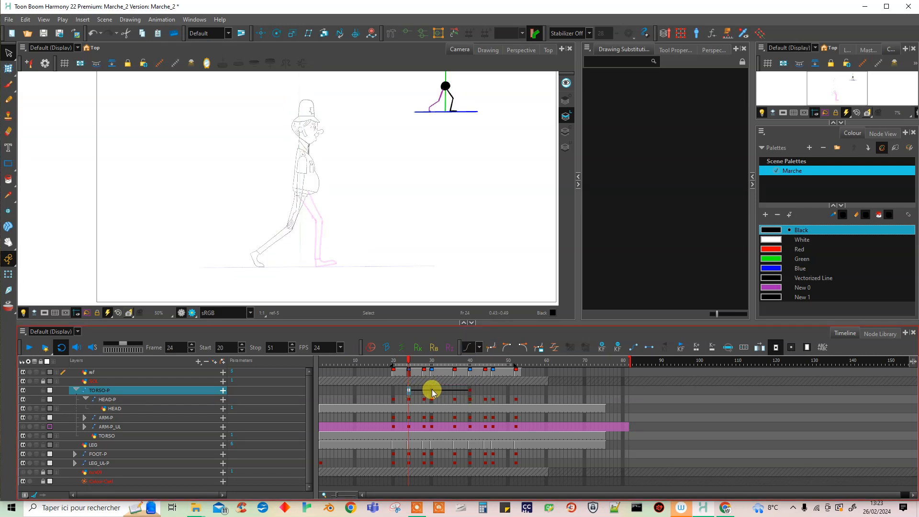
{"action": "left_click", "coordinate": [479, 347]}
{"action": "left_click", "coordinate": [472, 407]}
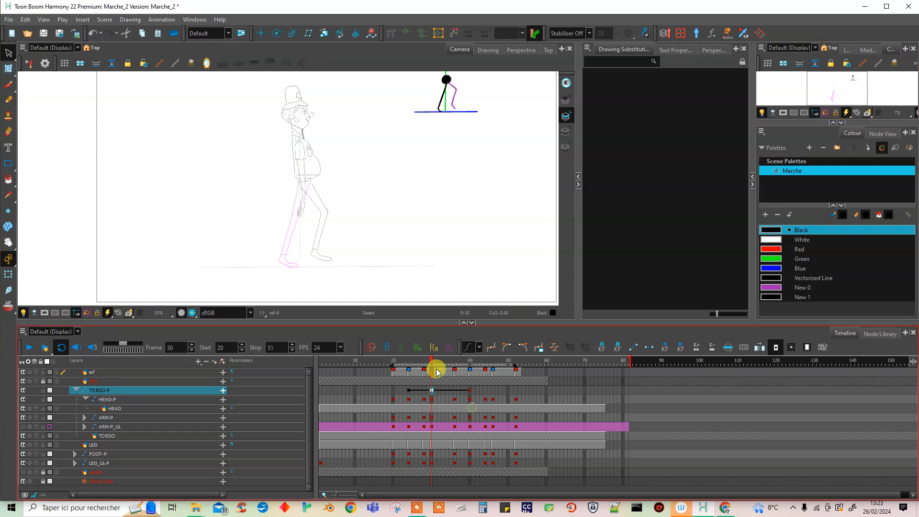
{"action": "left_click", "coordinate": [33, 348]}
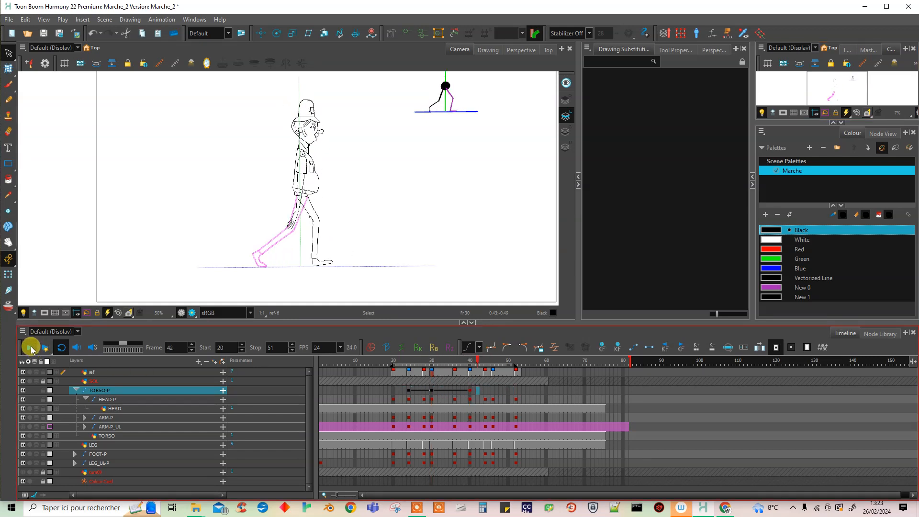
Step: Open the multiple-parameter ease settings for the TORSO-P keyframe at frame 24 and apply its right time ratio
{"action": "left_click", "coordinate": [432, 369]}
{"action": "left_click", "coordinate": [411, 390]}
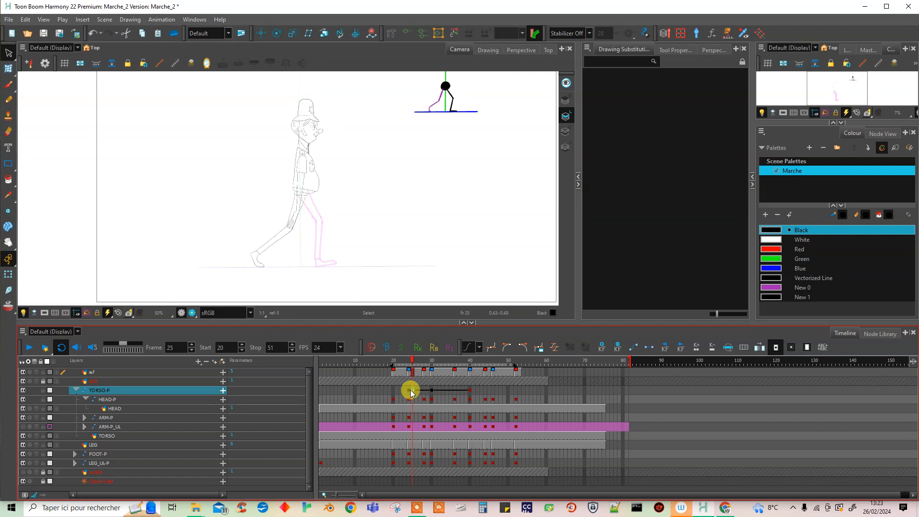
{"action": "left_click", "coordinate": [408, 390]}
{"action": "left_click", "coordinate": [554, 347]}
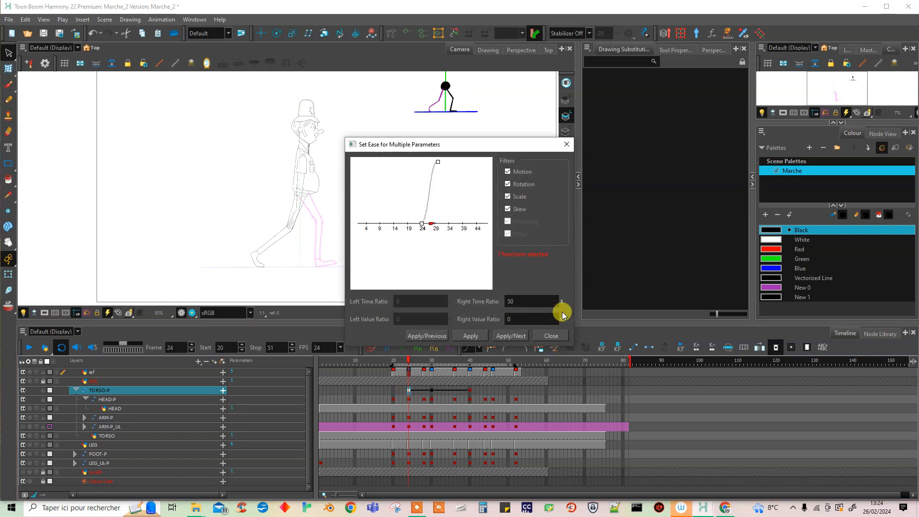
{"action": "left_click_drag", "start_coordinate": [502, 146], "coordinate": [601, 76]}
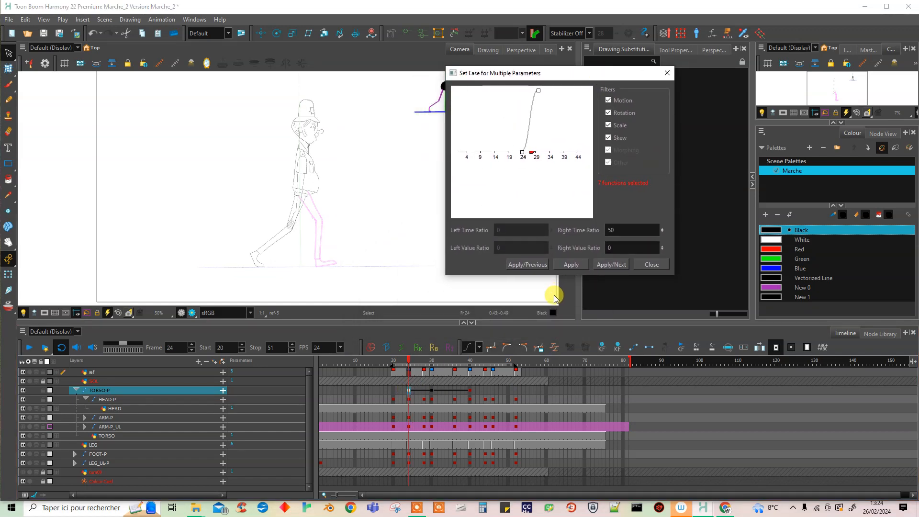
{"action": "left_click_drag", "start_coordinate": [624, 230], "coordinate": [598, 229]}
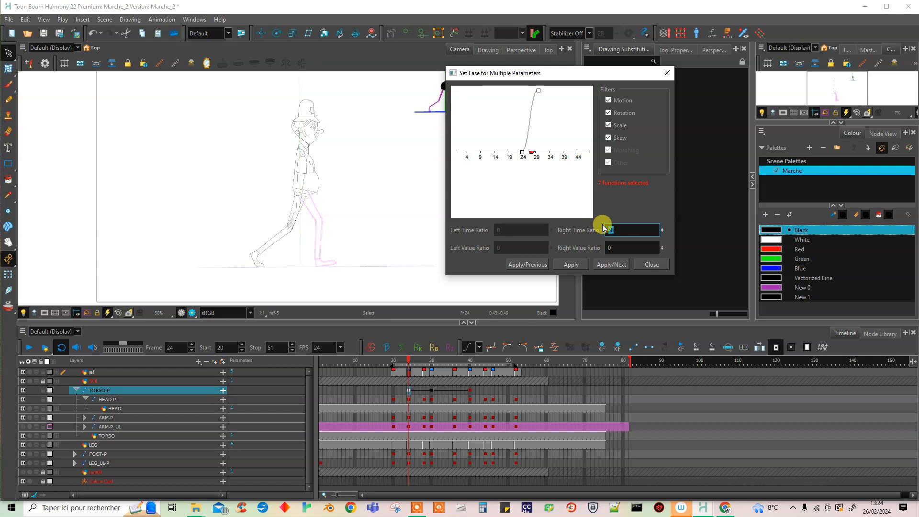
{"action": "left_click", "coordinate": [606, 264]}
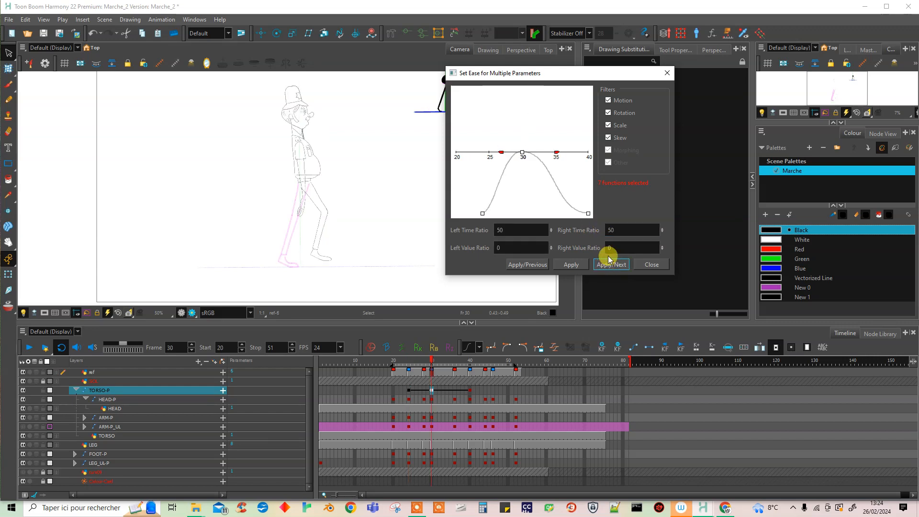
Step: Set the ease of the TORSO-P keyframe at frame 30 to a left time ratio of 33 and a right time ratio of 45
{"action": "left_click_drag", "start_coordinate": [493, 230], "coordinate": [530, 232]}
{"action": "type", "text": "33"}
{"action": "left_click_drag", "start_coordinate": [606, 230], "coordinate": [626, 231]}
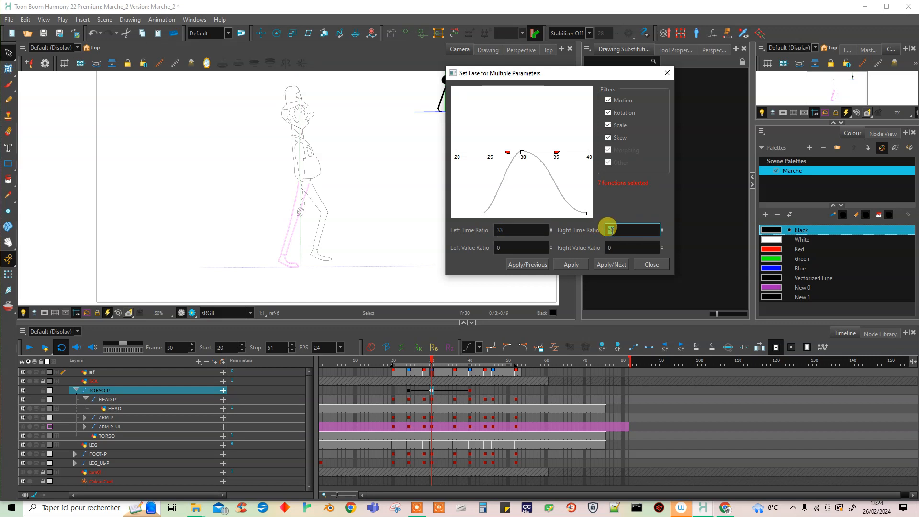
{"action": "type", "text": "40"}
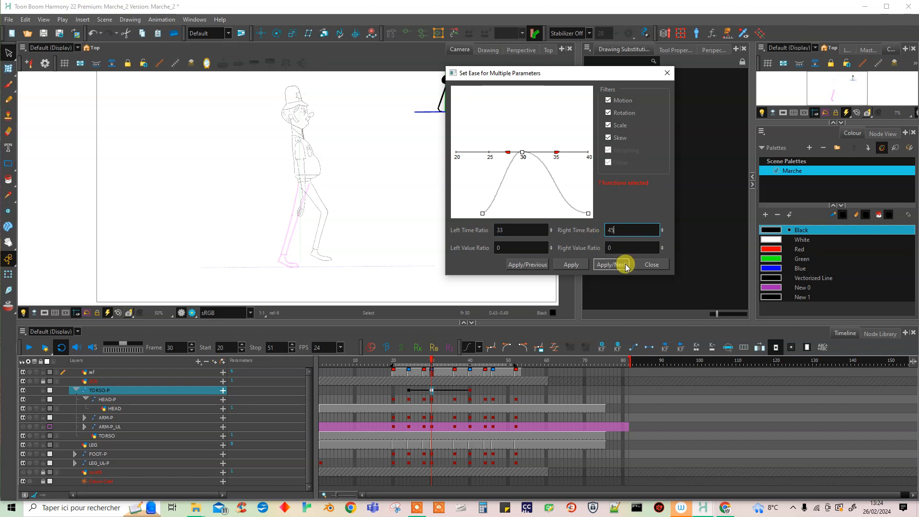
{"action": "left_click", "coordinate": [621, 263]}
Step: Set the left time ratio of the TORSO-P keyframe at frame 40 to 20, apply it and play the cycle
{"action": "left_click_drag", "start_coordinate": [515, 230], "coordinate": [482, 233]}
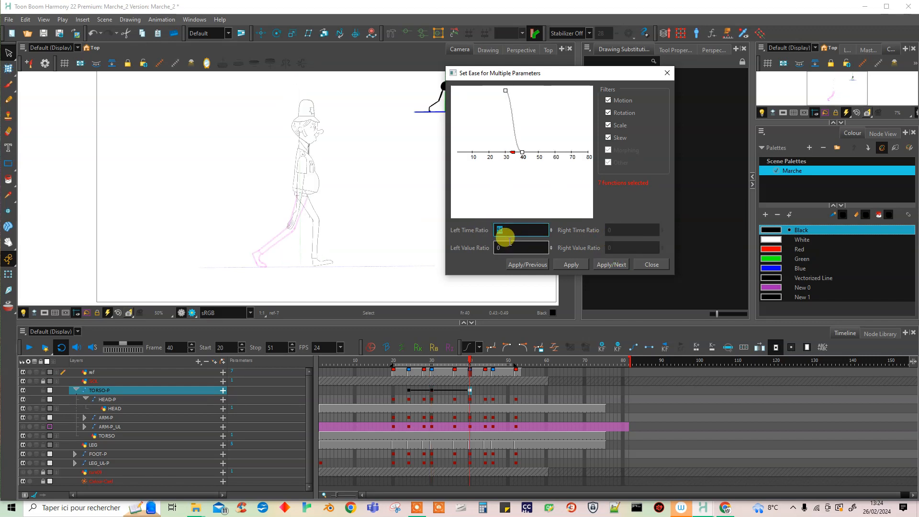
{"action": "type", "text": "2"}
{"action": "left_click", "coordinate": [581, 265]}
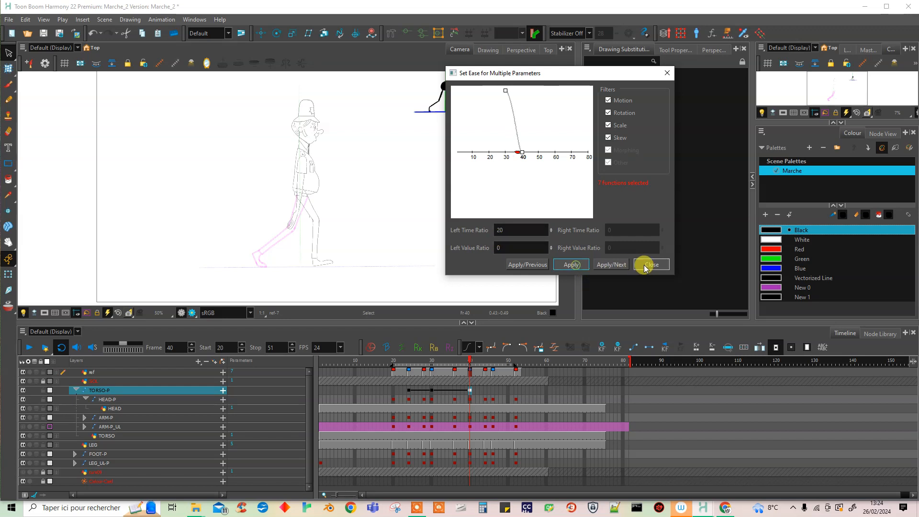
{"action": "left_click", "coordinate": [642, 264]}
{"action": "mouse_move", "coordinate": [410, 360]}
{"action": "left_mouse_down"}
{"action": "mouse_move", "coordinate": [477, 365]}
{"action": "mouse_move", "coordinate": [420, 361]}
{"action": "left_mouse_up"}
{"action": "left_click", "coordinate": [28, 348]}
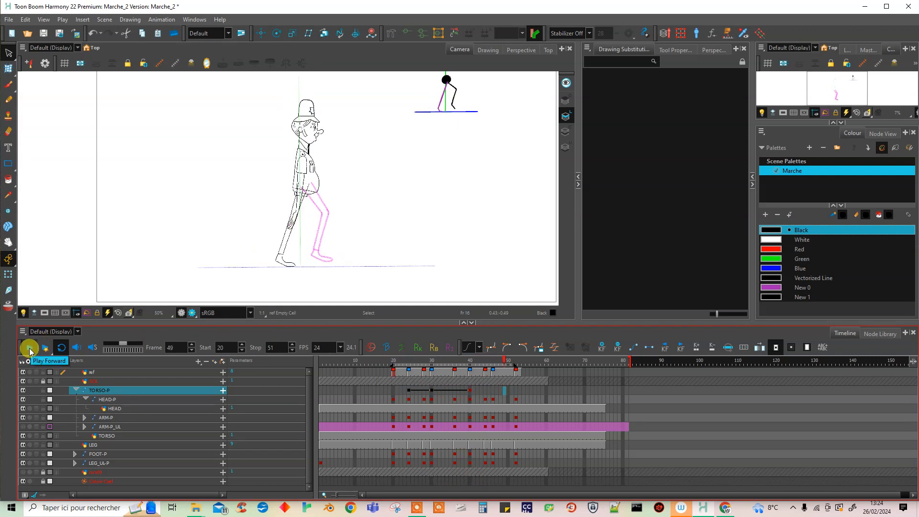
Step: Create keyframes every 2 frames on TORSO-P from frame 24 to 40, keeping the existing keyframes
{"action": "left_click", "coordinate": [416, 360]}
{"action": "left_click_drag", "start_coordinate": [407, 393], "coordinate": [470, 390]}
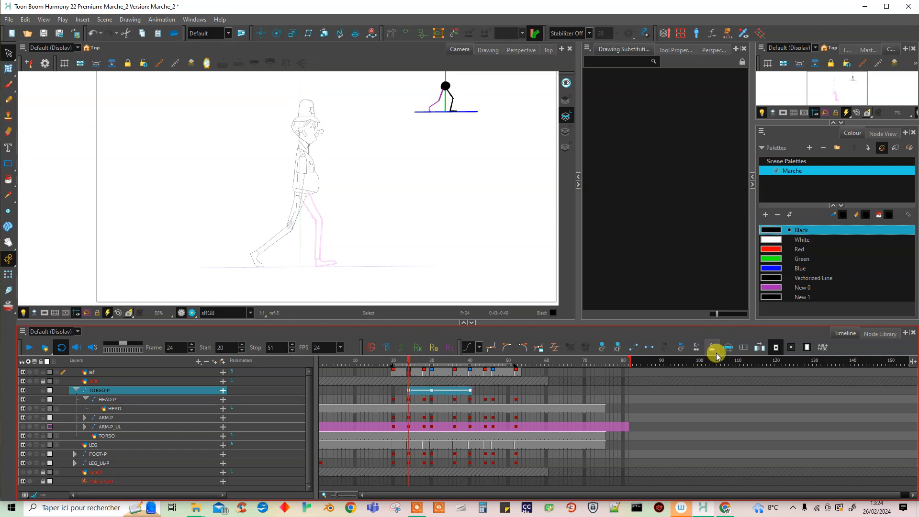
{"action": "left_click", "coordinate": [746, 348]}
{"action": "left_click", "coordinate": [510, 221]}
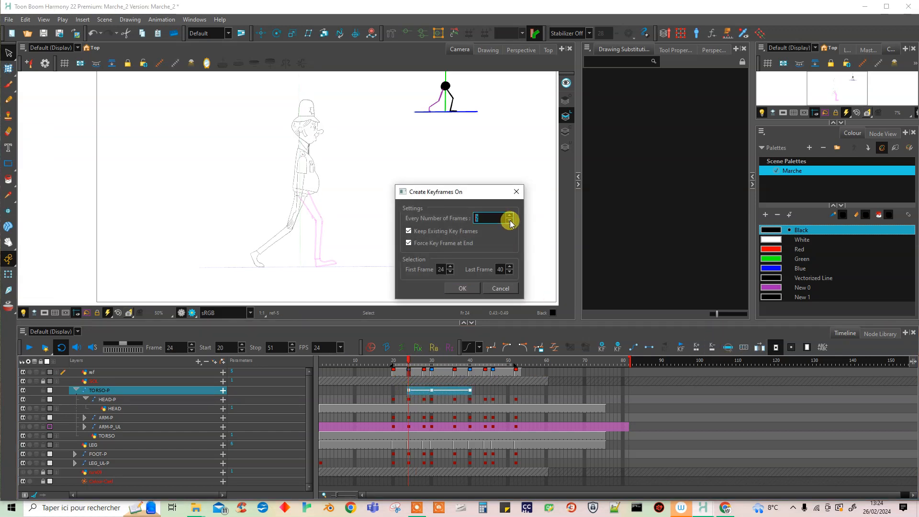
{"action": "left_click", "coordinate": [463, 289]}
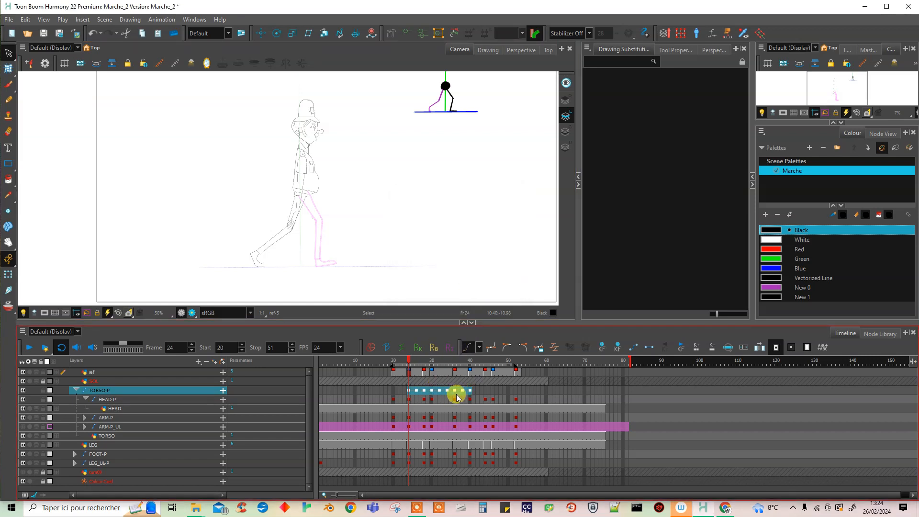
Step: Copy the TORSO-P keyframes from frames 24–40 to frame 40 onward, and those at frames 52 and 54 to frame 20
{"action": "key", "text": "ctrl+c"}
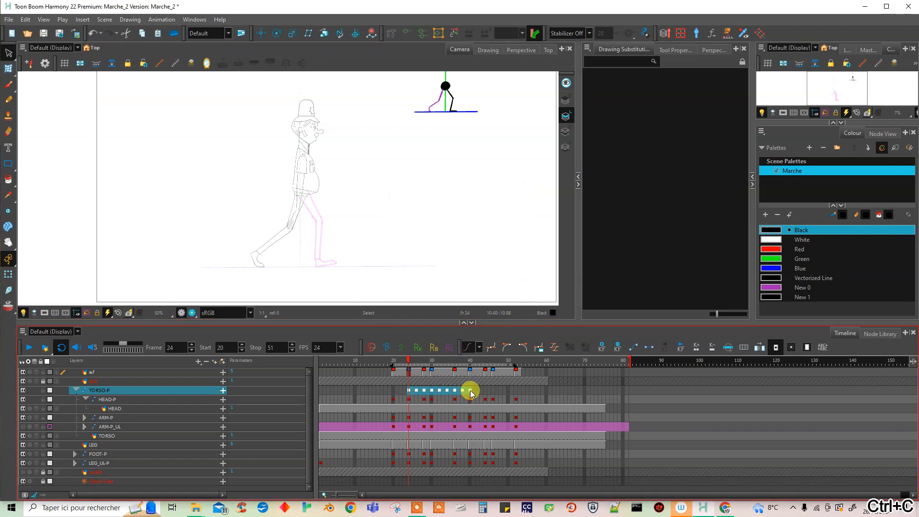
{"action": "left_click", "coordinate": [470, 390]}
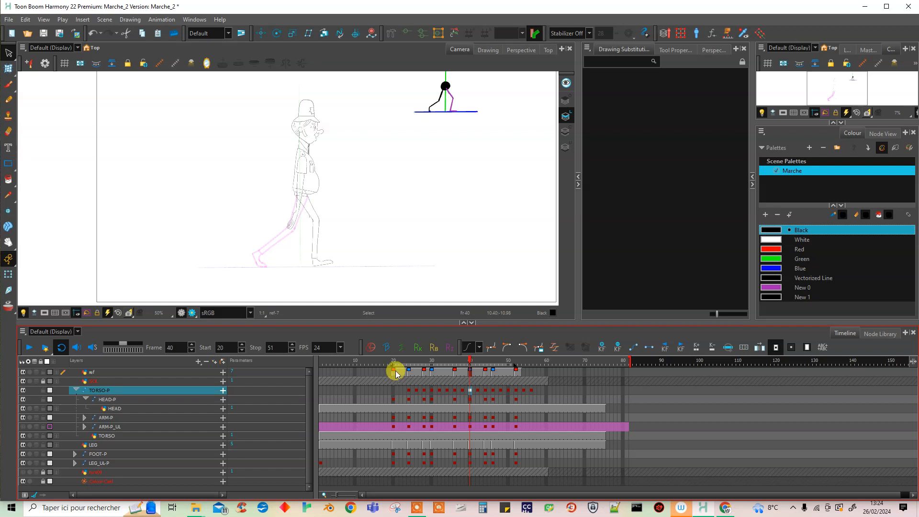
{"action": "left_click", "coordinate": [516, 390]}
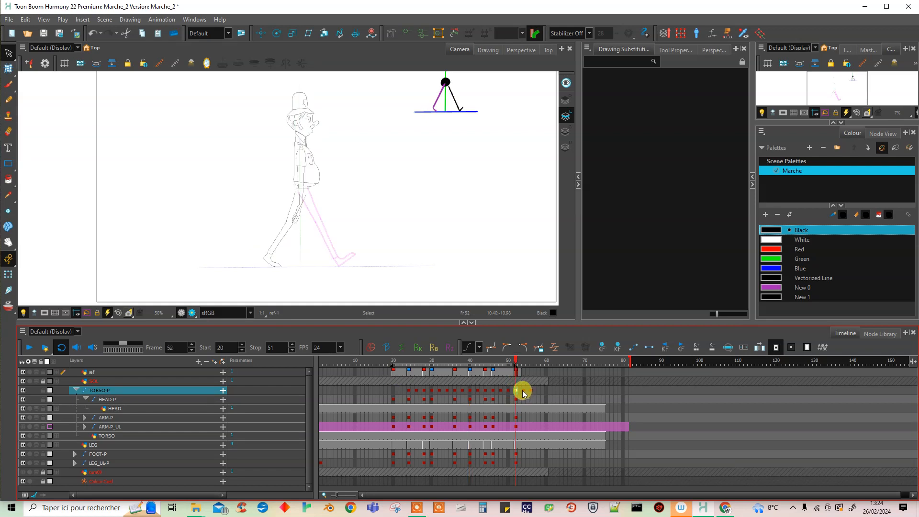
{"action": "key", "text": "ctrl+c"}
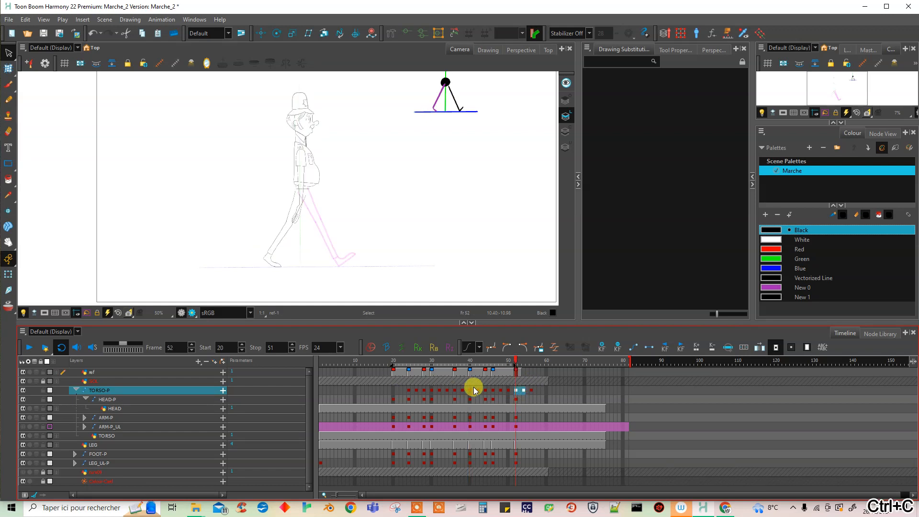
{"action": "left_click", "coordinate": [393, 390]}
{"action": "key", "text": "ctrl+v"}
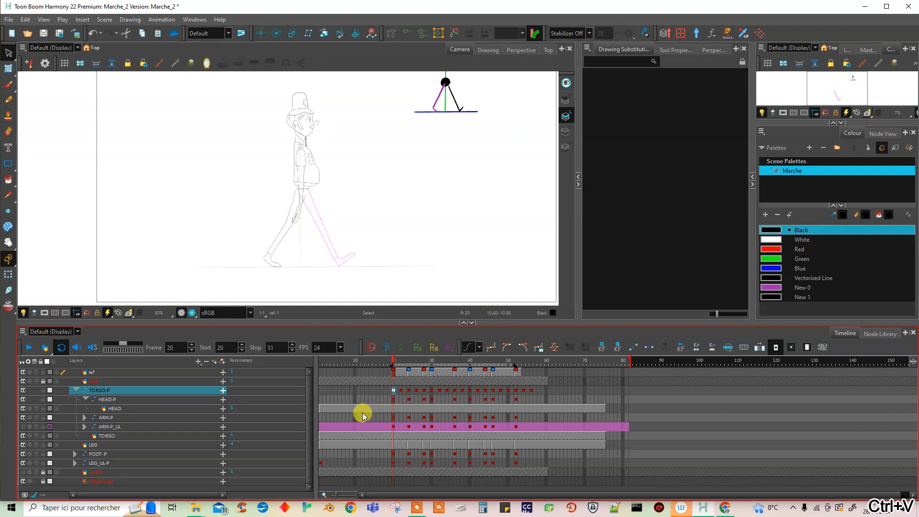
Step: Play and scrub through the walk cycle to check the torso's up-and-down movement
{"action": "left_click", "coordinate": [31, 348]}
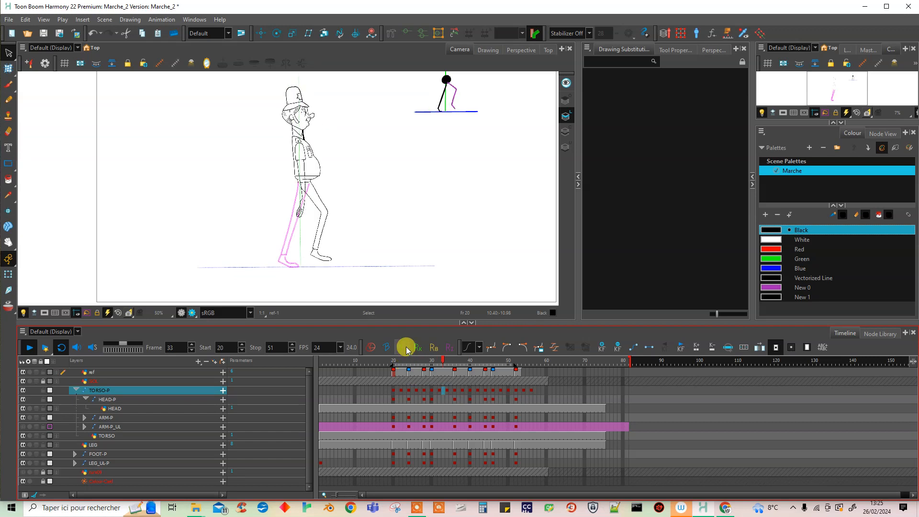
{"action": "left_click", "coordinate": [417, 362]}
{"action": "left_click_drag", "start_coordinate": [422, 367], "coordinate": [404, 359]}
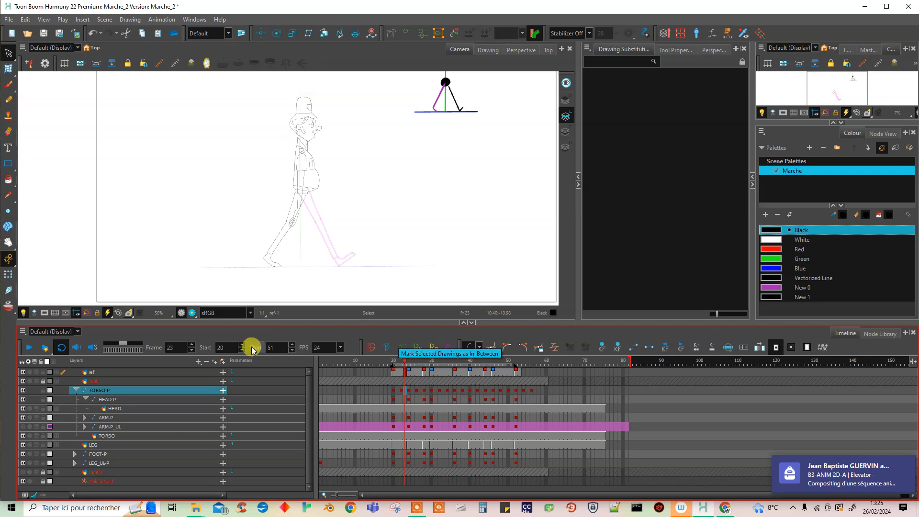
{"action": "left_click", "coordinate": [29, 348]}
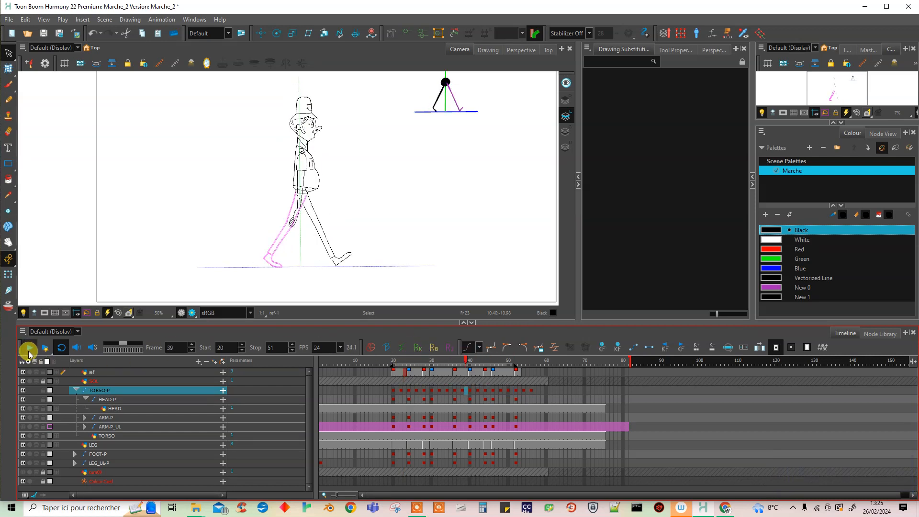
{"action": "left_click", "coordinate": [34, 346]}
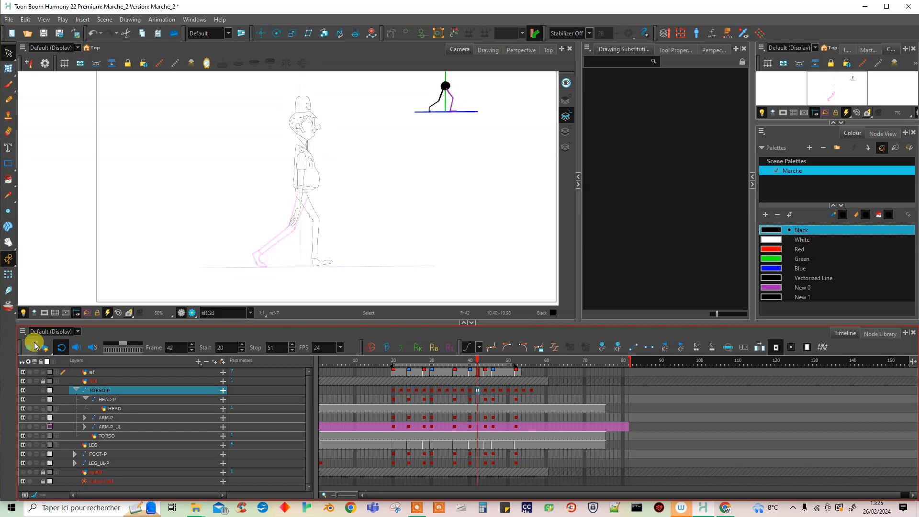
Step: Delete all the HEAD-P keyframes across the walk cycle
{"action": "left_click", "coordinate": [392, 399]}
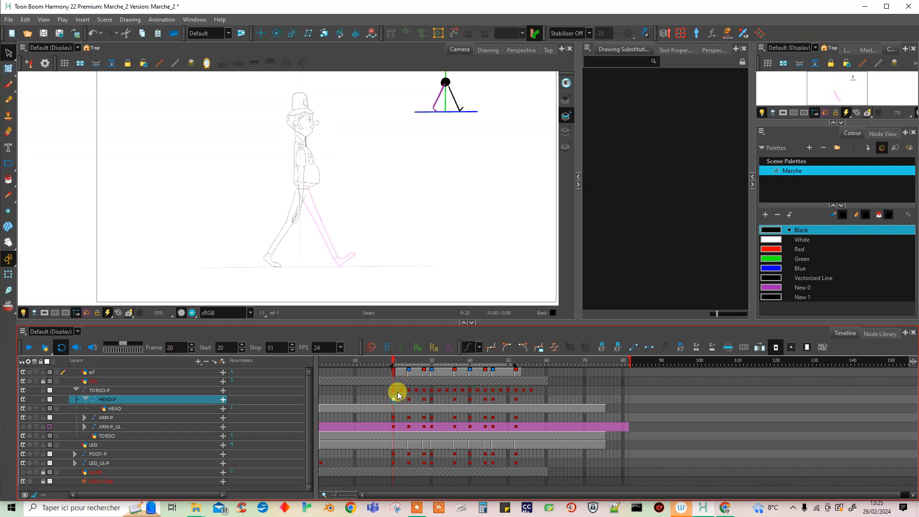
{"action": "left_click_drag", "start_coordinate": [397, 393], "coordinate": [523, 404]}
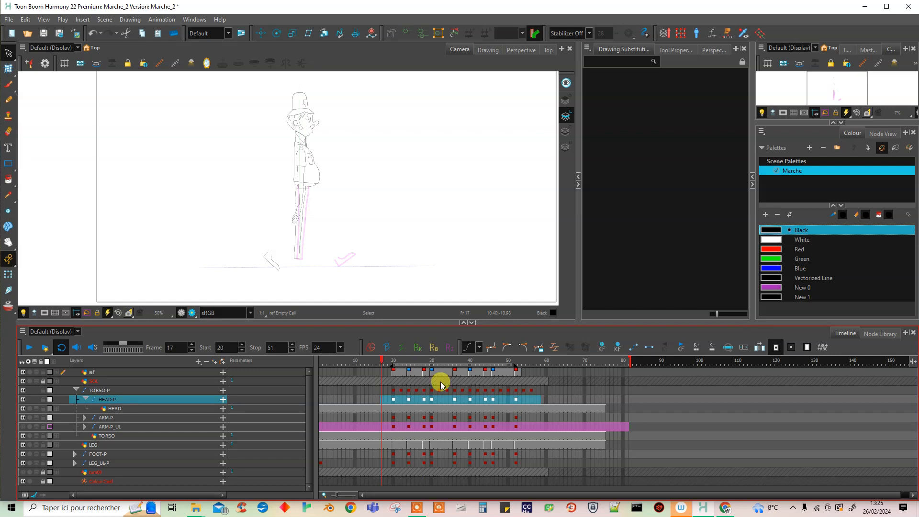
{"action": "left_click", "coordinate": [617, 347]}
Step: Tilt the policeman's head forward on HEAD-P at frame 24 with the Transform tool
{"action": "left_click", "coordinate": [393, 399]}
{"action": "left_click", "coordinate": [9, 274]}
{"action": "scroll", "coordinate": [313, 89], "scroll_direction": "up", "scroll_amount": 3}
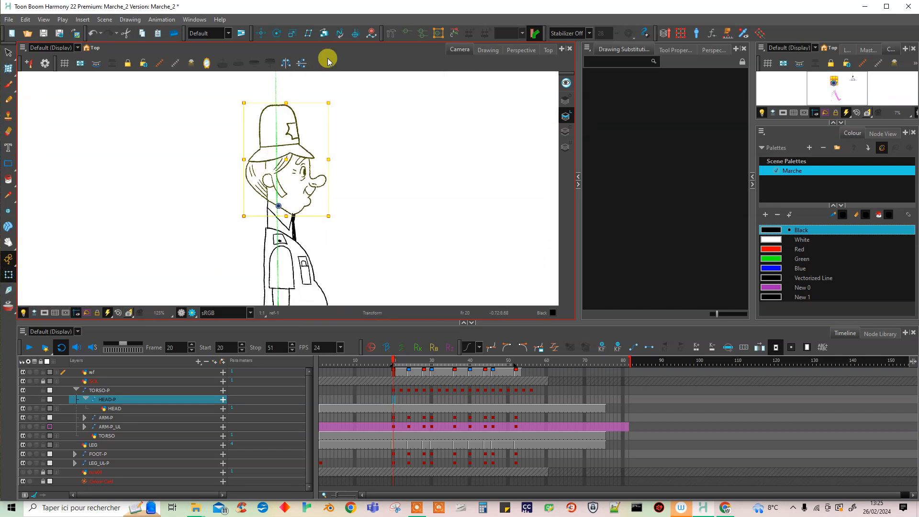
{"action": "key", "text": "space"}
{"action": "left_click_drag", "start_coordinate": [432, 226], "coordinate": [433, 243]}
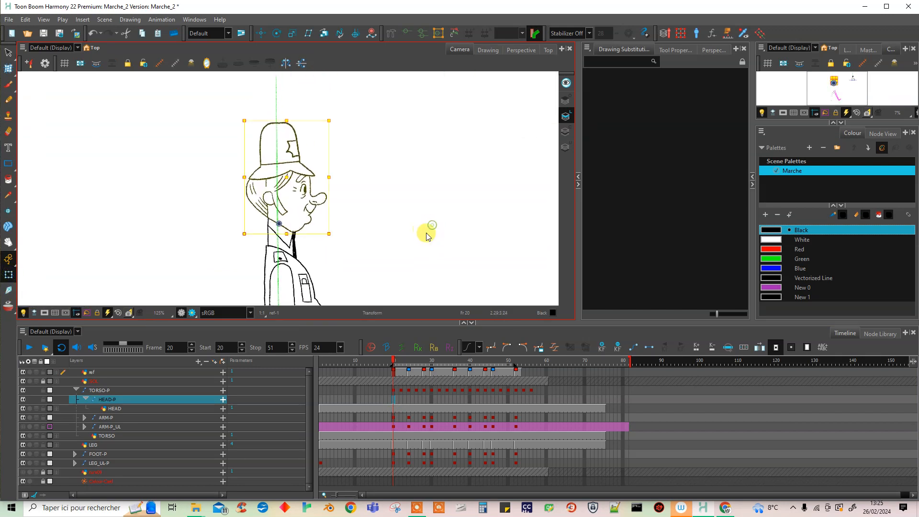
{"action": "left_click", "coordinate": [409, 397]}
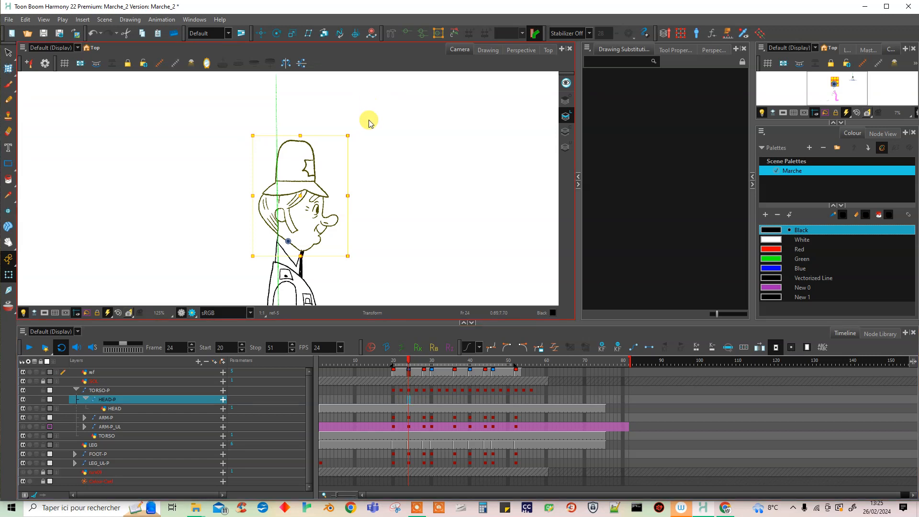
{"action": "left_click_drag", "start_coordinate": [351, 132], "coordinate": [360, 140]}
{"action": "key", "text": "ctrl+z"}
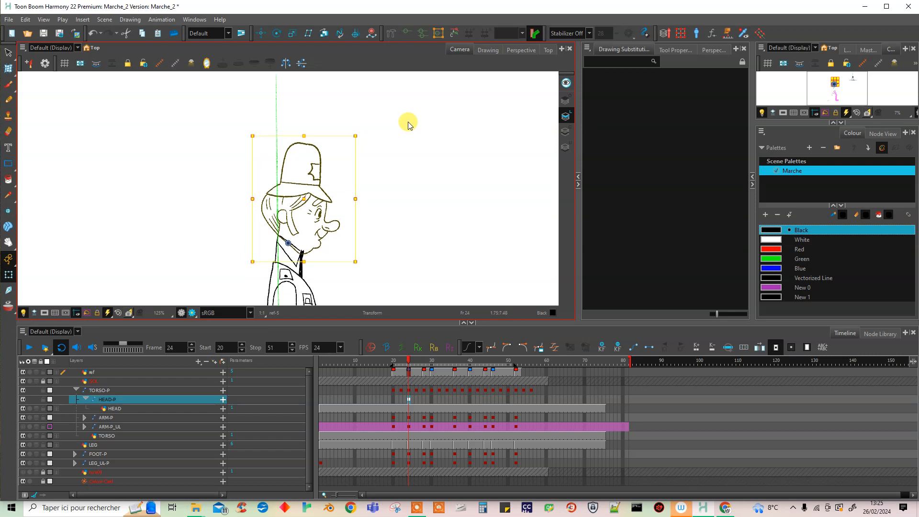
Step: Add a HEAD-P keyframe at frame 40 holding the same forward-tilted pose as frame 24
{"action": "left_click", "coordinate": [407, 400]}
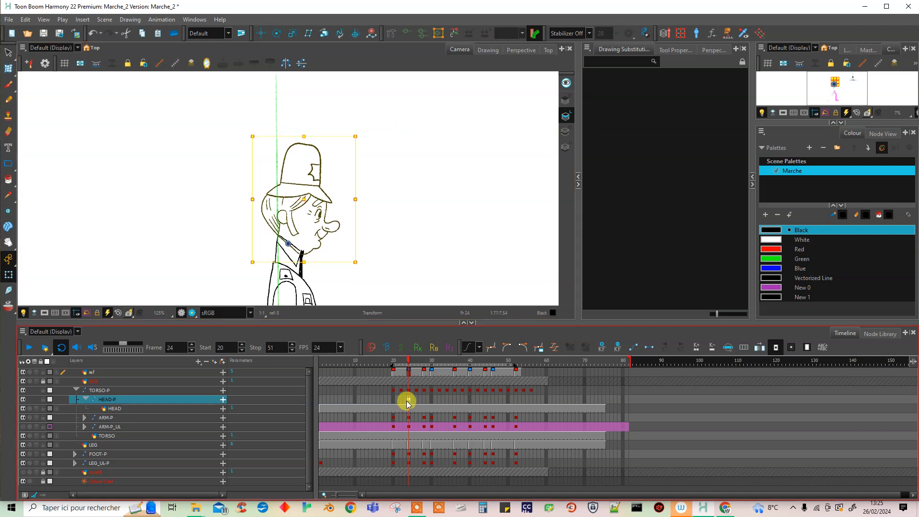
{"action": "left_click", "coordinate": [470, 400]}
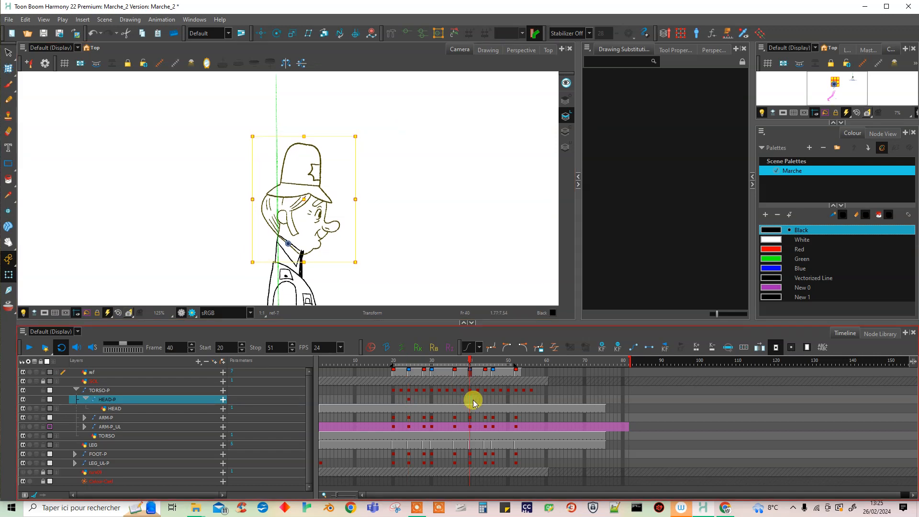
{"action": "left_click", "coordinate": [602, 348]}
Step: Tilt the head backward on HEAD-P at frame 30 and nudge its position slightly
{"action": "left_click", "coordinate": [431, 398]}
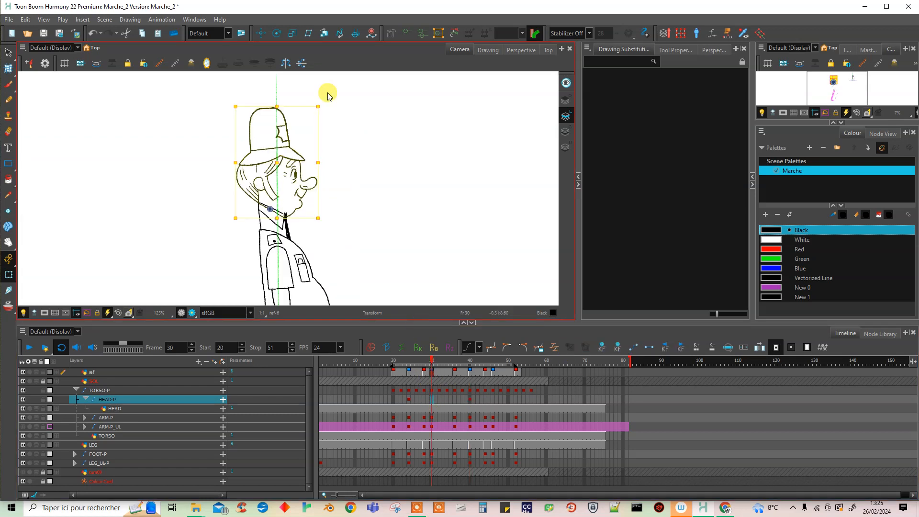
{"action": "mouse_move", "coordinate": [321, 101]}
{"action": "left_mouse_down"}
{"action": "mouse_move", "coordinate": [306, 93]}
{"action": "mouse_move", "coordinate": [322, 88]}
{"action": "left_mouse_up"}
{"action": "key", "text": "Down"}
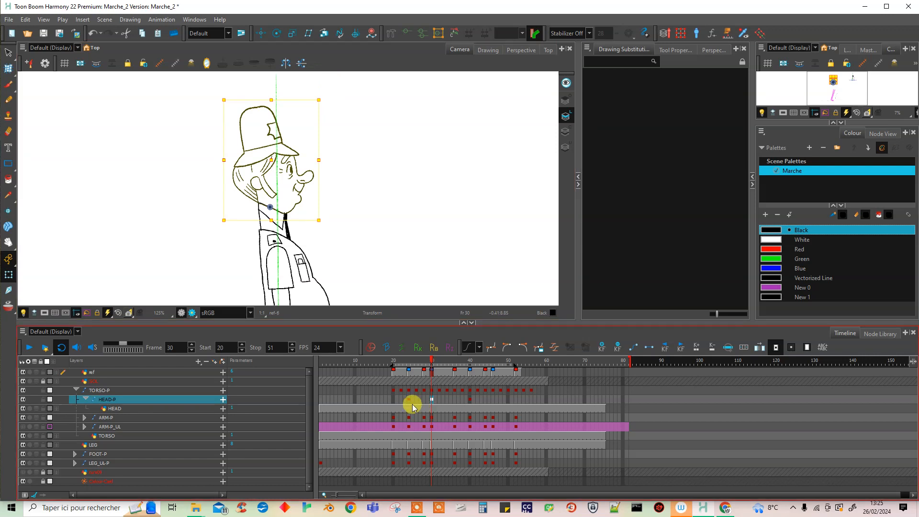
Step: Interpolate the HEAD-P keyframes between frames 24 and 40 and apply an ease preset to the segments starting at frames 24 and 30
{"action": "left_click_drag", "start_coordinate": [408, 402], "coordinate": [432, 399]}
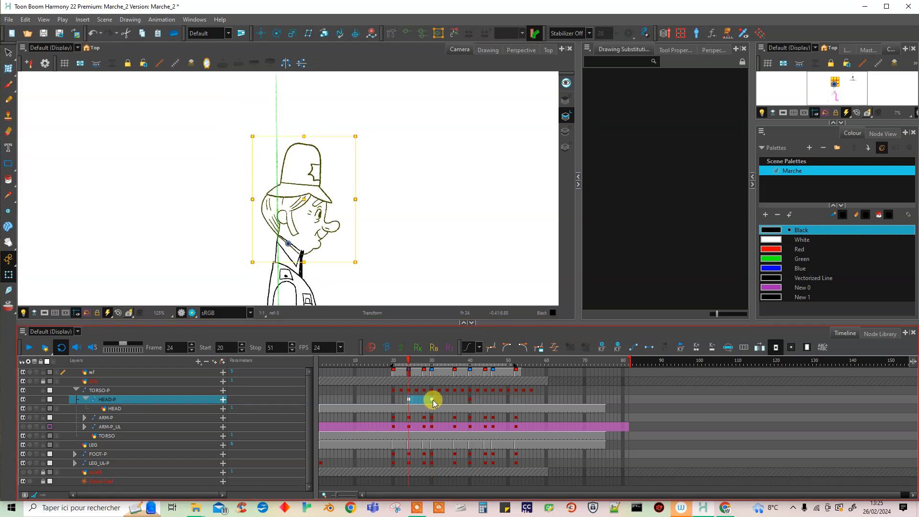
{"action": "left_click", "coordinate": [635, 349]}
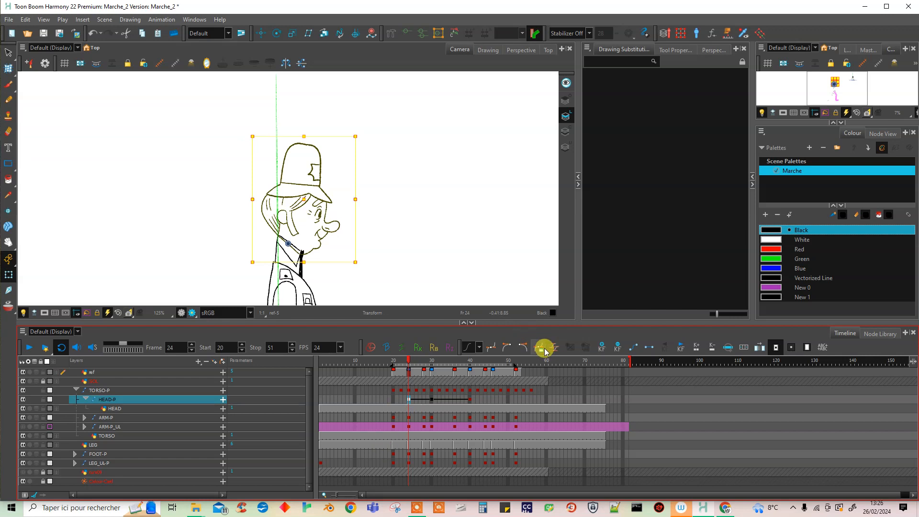
{"action": "left_click", "coordinate": [479, 350]}
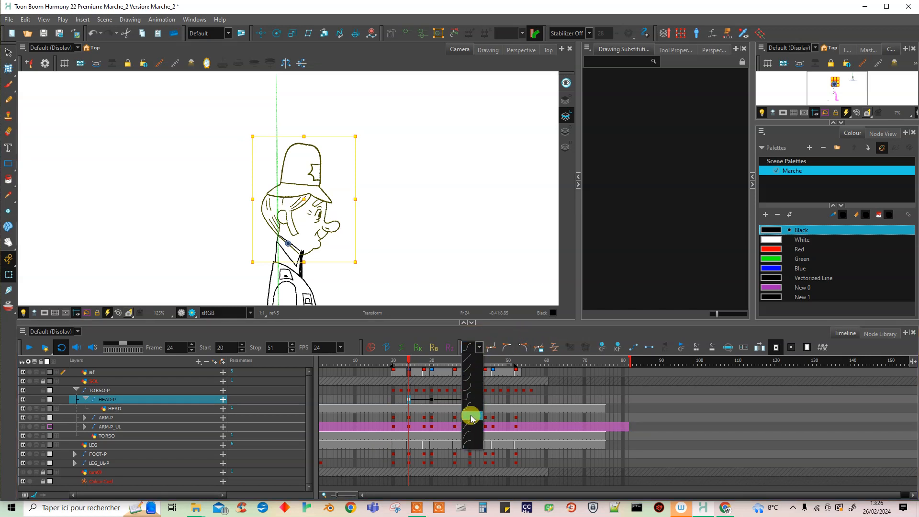
{"action": "left_click", "coordinate": [470, 415]}
{"action": "left_click", "coordinate": [432, 399]}
{"action": "left_click", "coordinate": [479, 350]}
{"action": "left_click", "coordinate": [492, 396]}
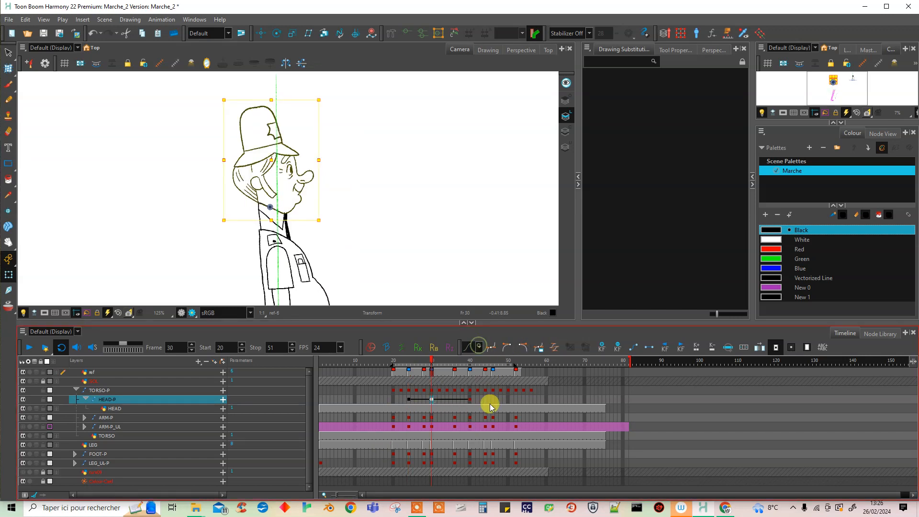
{"action": "left_click", "coordinate": [479, 350]}
{"action": "left_click", "coordinate": [470, 416]}
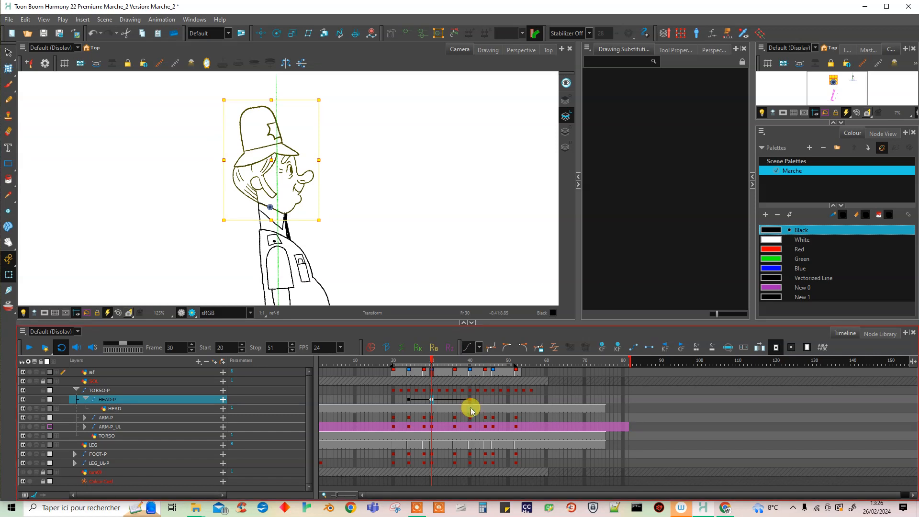
Step: Convert the HEAD-P motion from frames 24 to 40 into keyframes on every second frame and paste a copy of them starting at frame 40
{"action": "left_click_drag", "start_coordinate": [409, 400], "coordinate": [470, 398]}
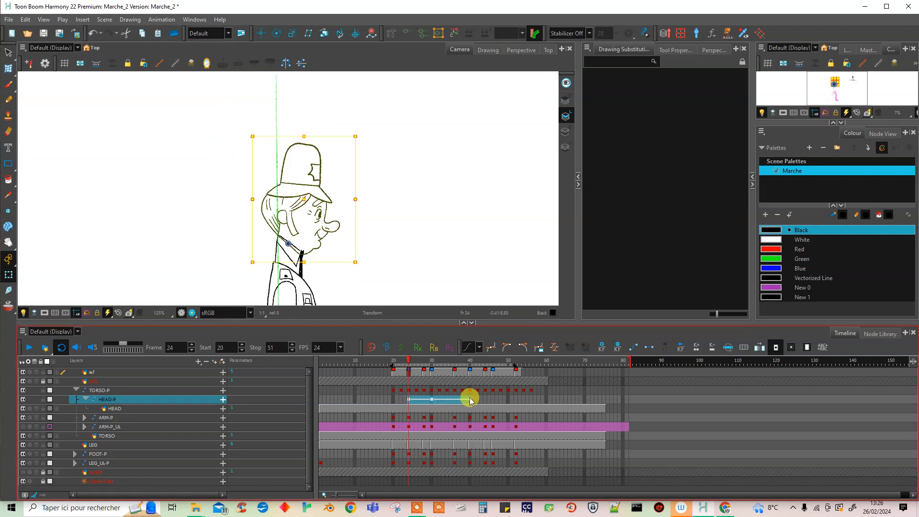
{"action": "left_click", "coordinate": [745, 348]}
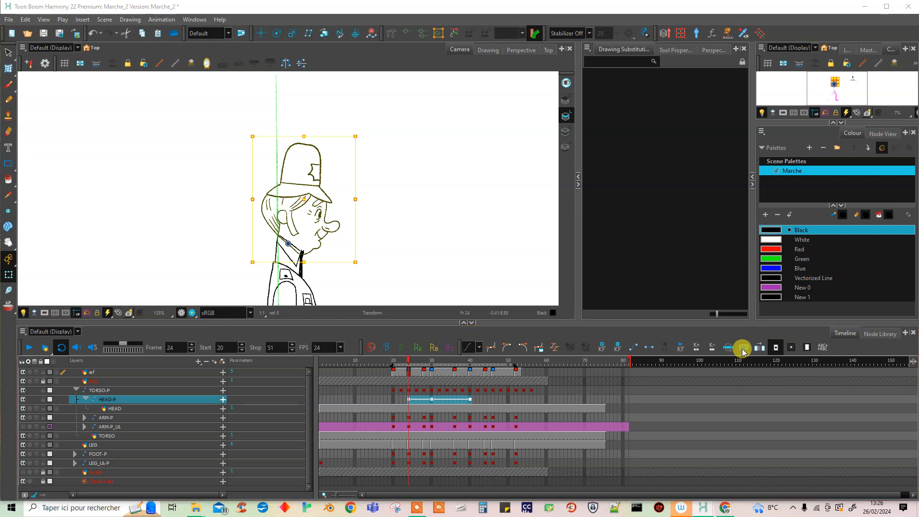
{"action": "left_click", "coordinate": [462, 288]}
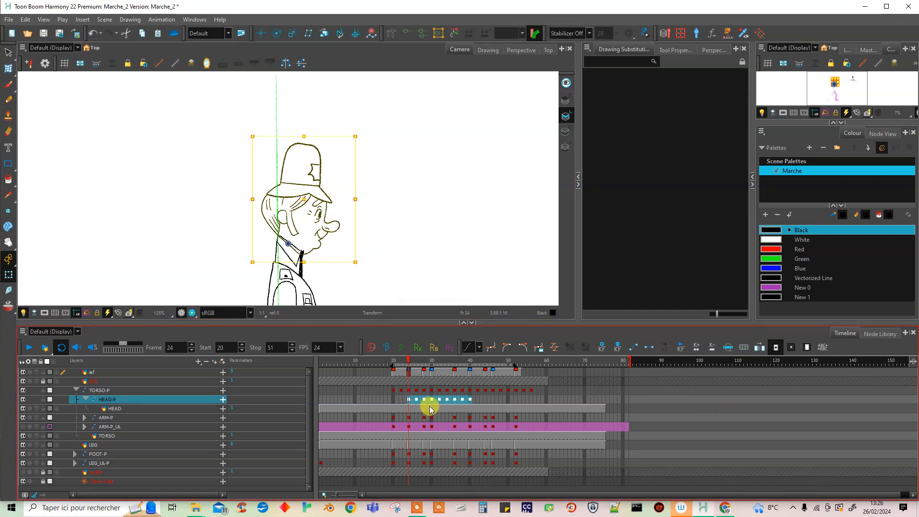
{"action": "key", "text": "ctrl+c"}
{"action": "left_click", "coordinate": [470, 400]}
{"action": "key", "text": "ctrl+v"}
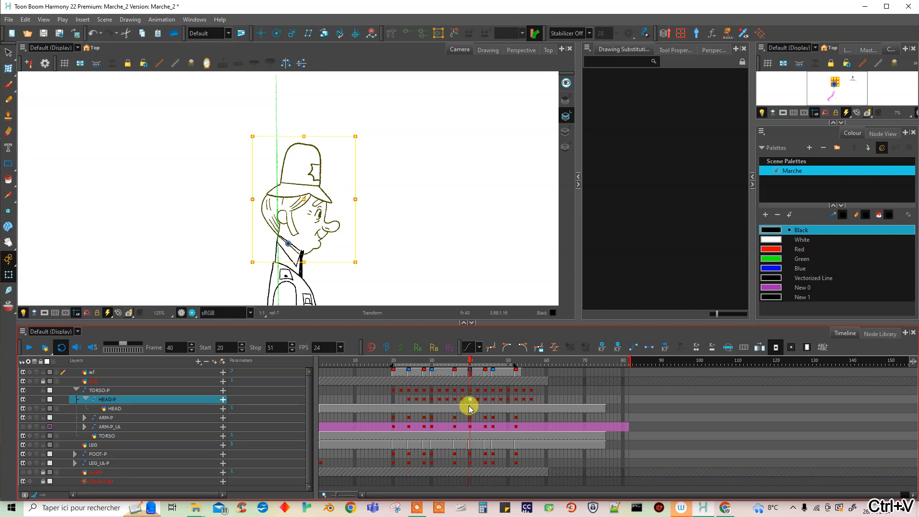
Step: Copy the HEAD-P keys starting at frame 52 back to frame 20 and play the walk cycle to check the loop
{"action": "left_click", "coordinate": [517, 400]}
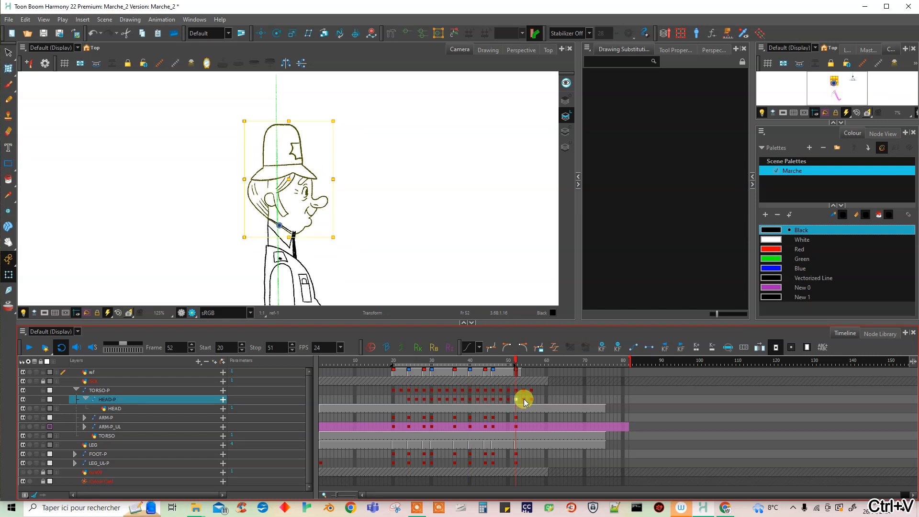
{"action": "key", "text": "ctrl+c"}
{"action": "left_click", "coordinate": [392, 400]}
{"action": "key", "text": "ctrl+v"}
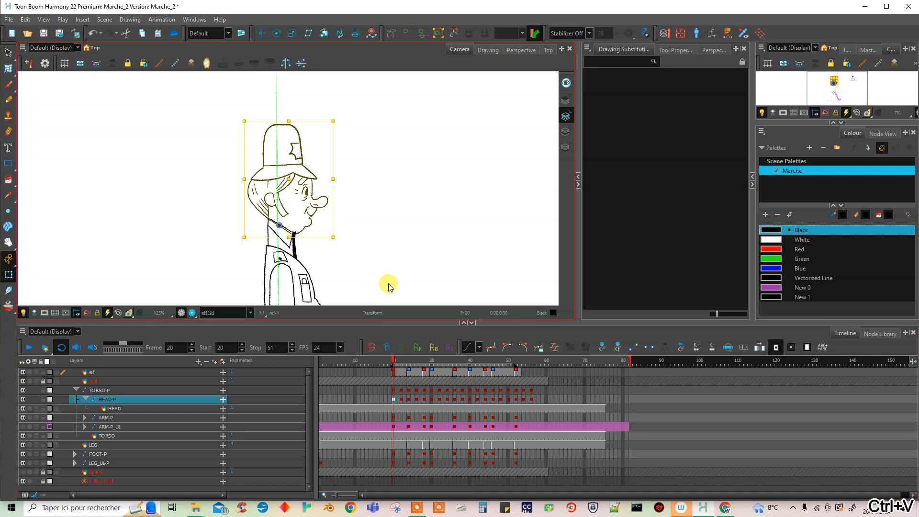
{"action": "scroll", "coordinate": [373, 239], "scroll_direction": "down", "scroll_amount": 3}
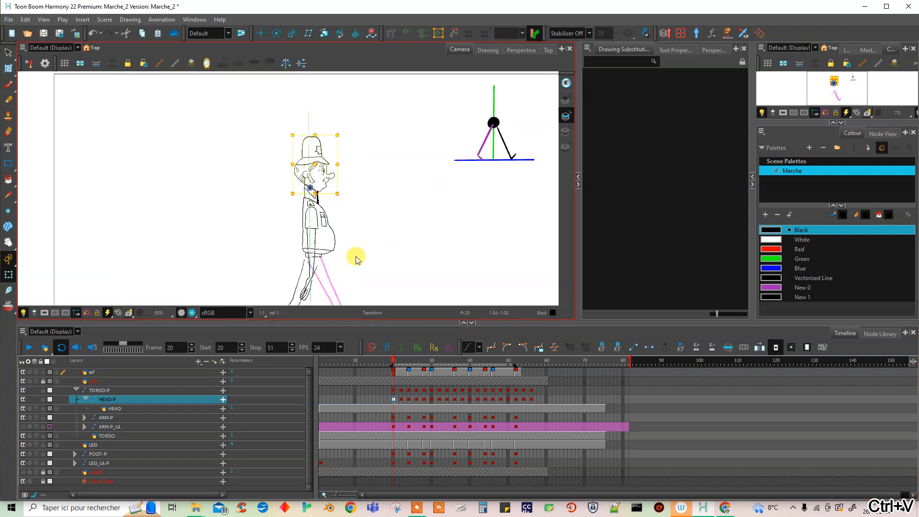
{"action": "left_click", "coordinate": [29, 347]}
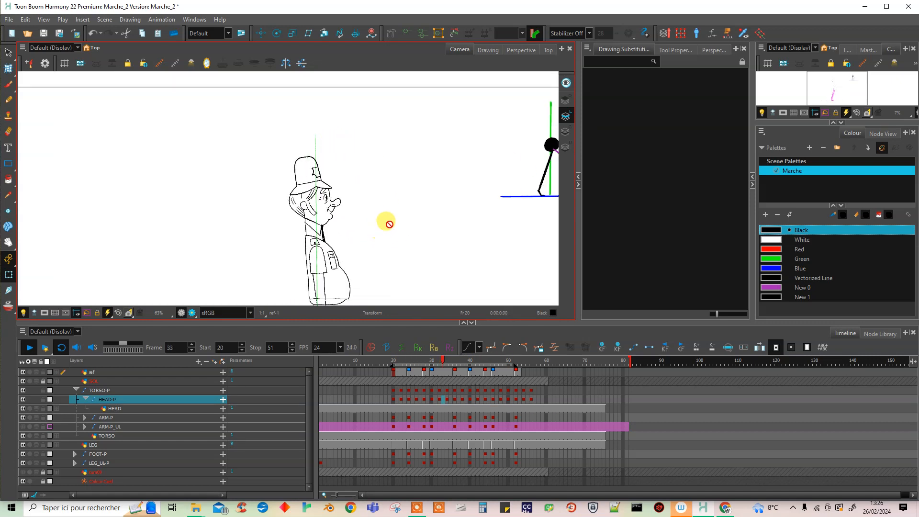
Step: Shift all HEAD-P keyframes two frames later and fill the gap at frame 20 with the pose from frame 52, checking it in playback
{"action": "left_click", "coordinate": [394, 399]}
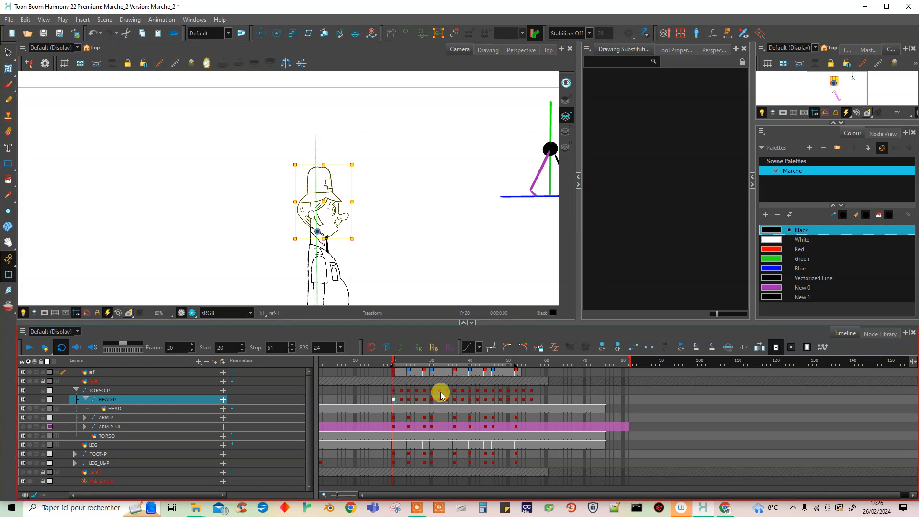
{"action": "left_click", "coordinate": [531, 402], "text": "shift"}
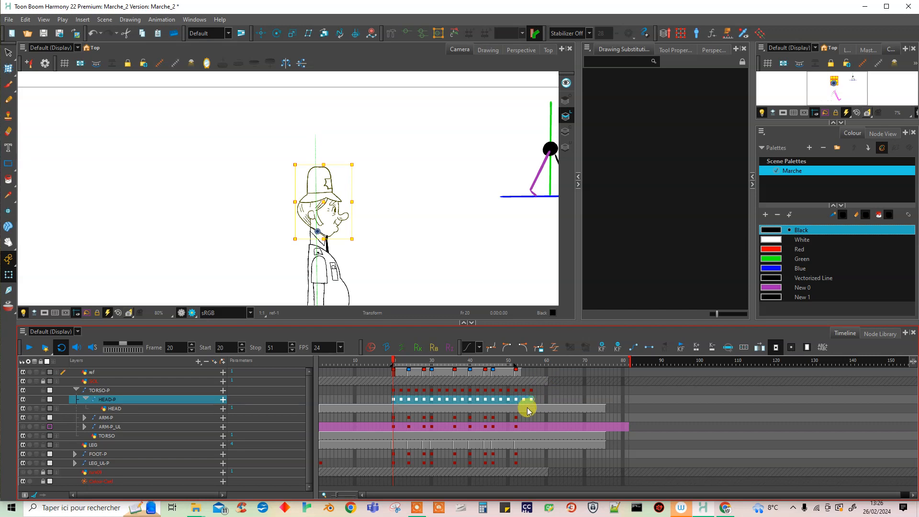
{"action": "left_click_drag", "start_coordinate": [394, 402], "coordinate": [401, 399]}
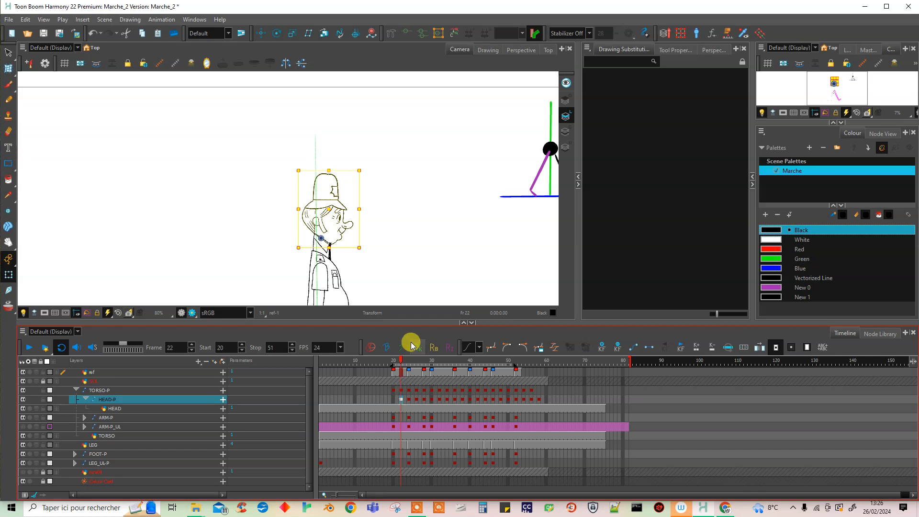
{"action": "left_click", "coordinate": [515, 400]}
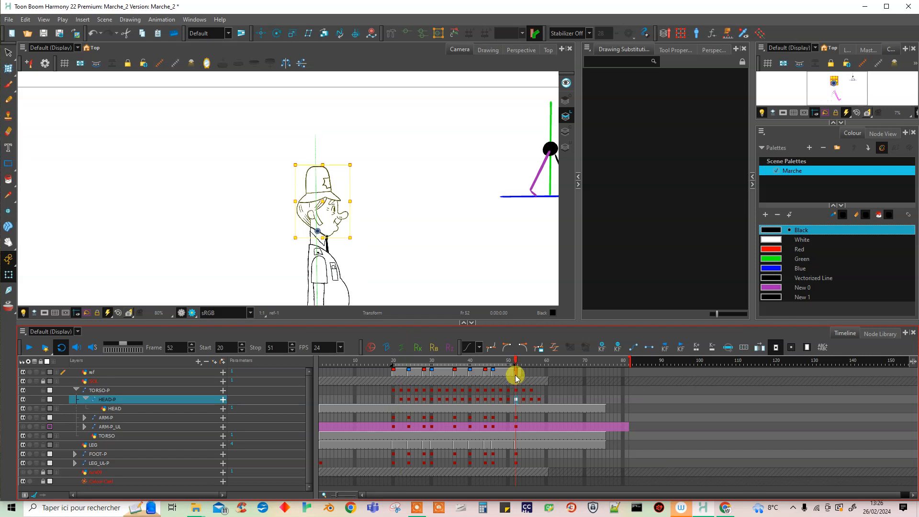
{"action": "key", "text": "ctrl+c"}
{"action": "left_click", "coordinate": [392, 399]}
{"action": "key", "text": "ctrl+v"}
{"action": "left_click", "coordinate": [29, 347]}
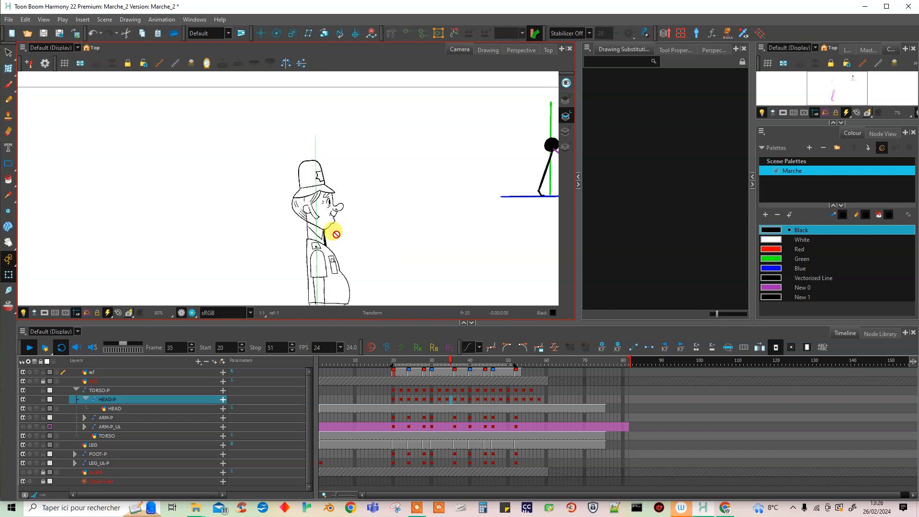
Step: Delay the HEAD-P keyframes by another two frames and refill frame 20 with the frame 52 pose, reviewing the head's motion in playback
{"action": "left_click_drag", "start_coordinate": [392, 399], "coordinate": [535, 400]}
{"action": "left_click_drag", "start_coordinate": [396, 399], "coordinate": [401, 399]}
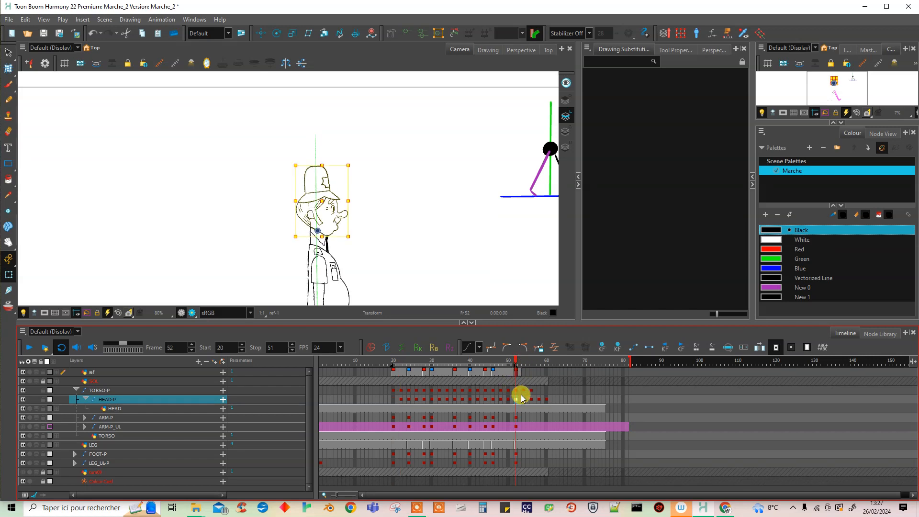
{"action": "key", "text": "ctrl+c"}
{"action": "left_click", "coordinate": [393, 399]}
{"action": "key", "text": "ctrl+v"}
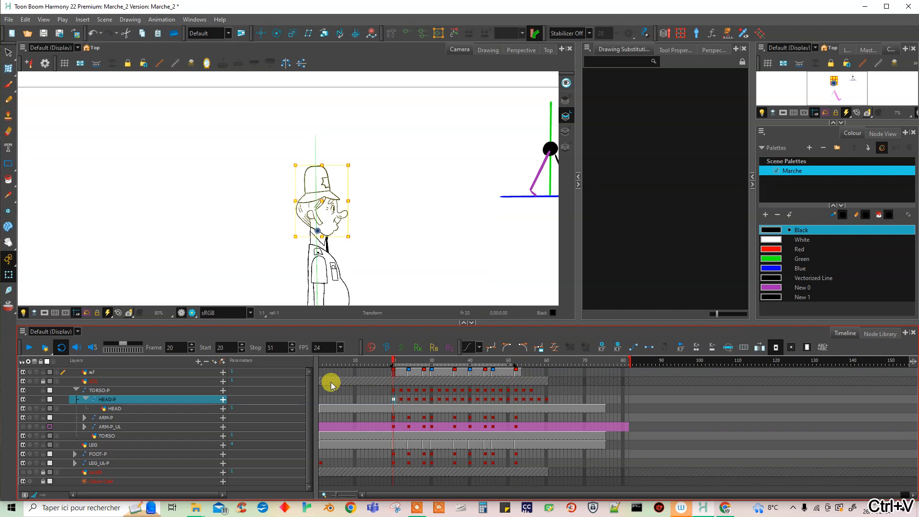
{"action": "left_click", "coordinate": [28, 347]}
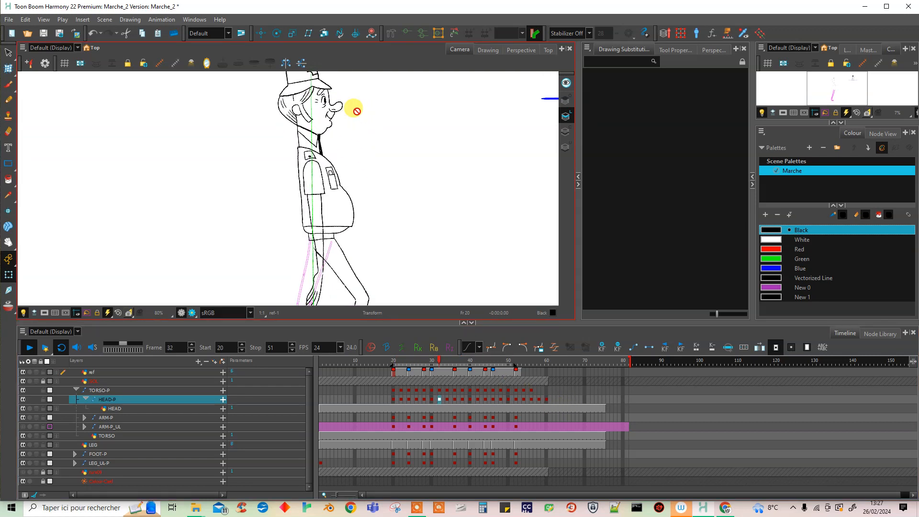
{"action": "left_click", "coordinate": [400, 361]}
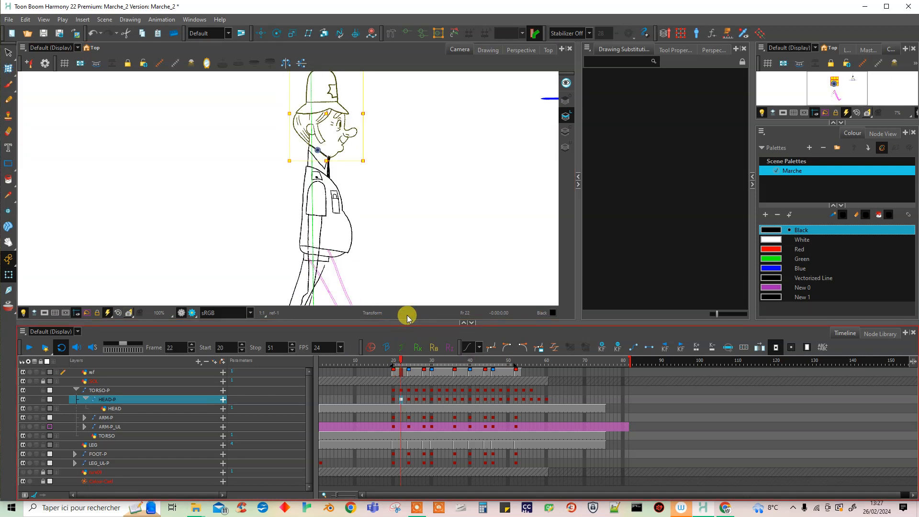
{"action": "left_click", "coordinate": [29, 347]}
{"action": "mouse_move", "coordinate": [407, 361]}
{"action": "left_mouse_down"}
{"action": "mouse_move", "coordinate": [391, 364]}
{"action": "mouse_move", "coordinate": [470, 362]}
{"action": "mouse_move", "coordinate": [410, 363]}
{"action": "left_mouse_up"}
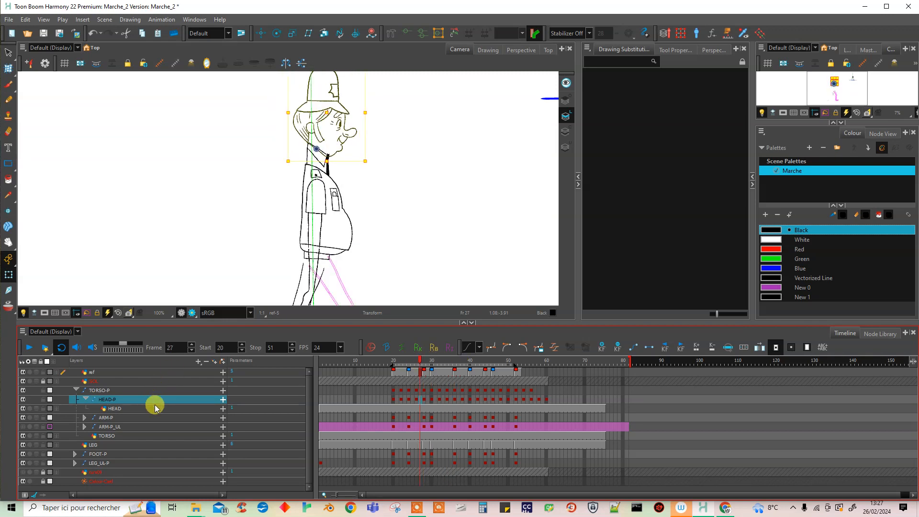
Step: Add a parent peg to the TORSO drawing layer and rename it SQ_TORSO-P
{"action": "left_click", "coordinate": [127, 437]}
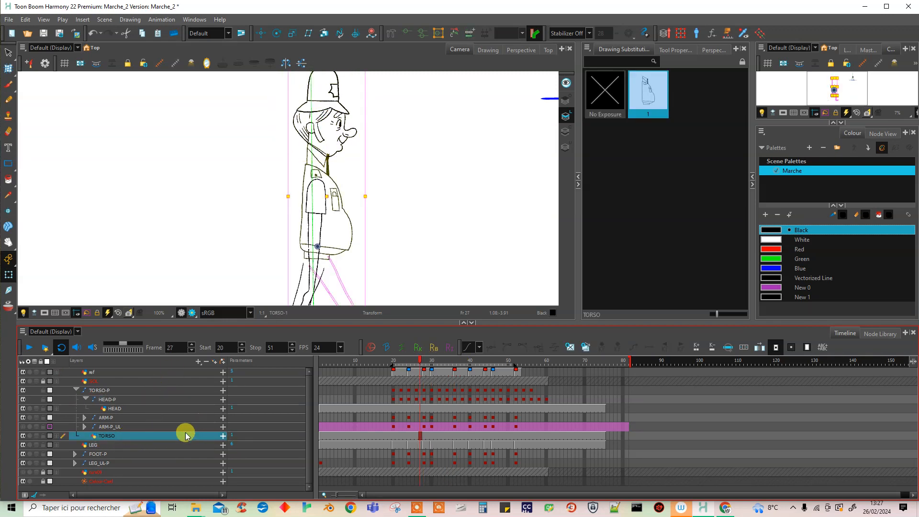
{"action": "left_click", "coordinate": [222, 362]}
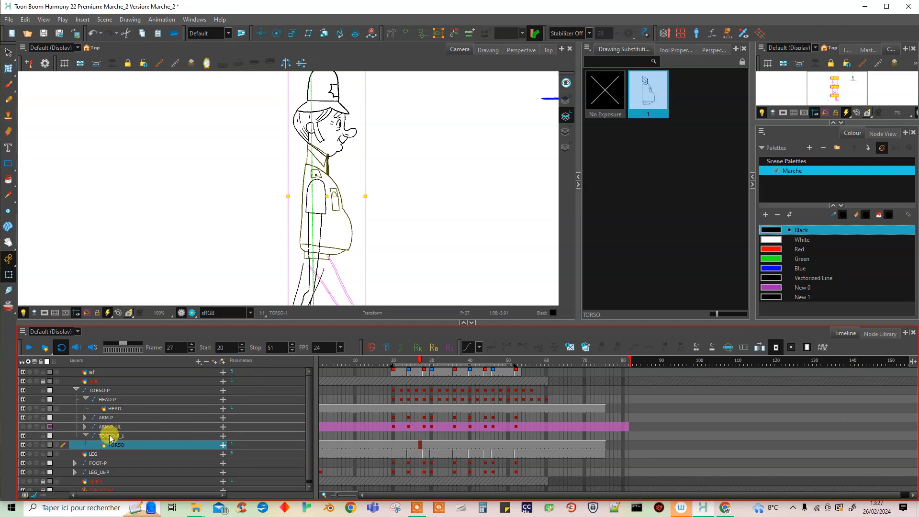
{"action": "double_click", "coordinate": [113, 435]}
{"action": "left_click", "coordinate": [100, 436]}
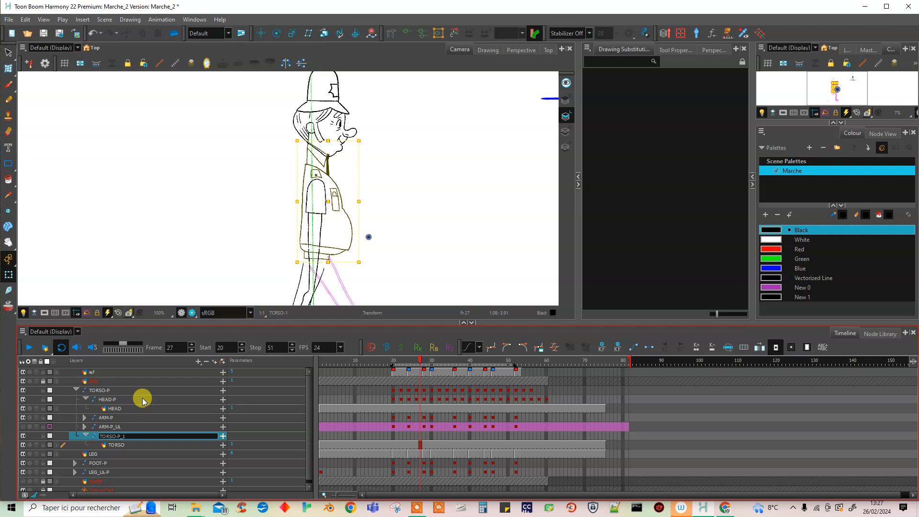
{"action": "type", "text": "SO-P"}
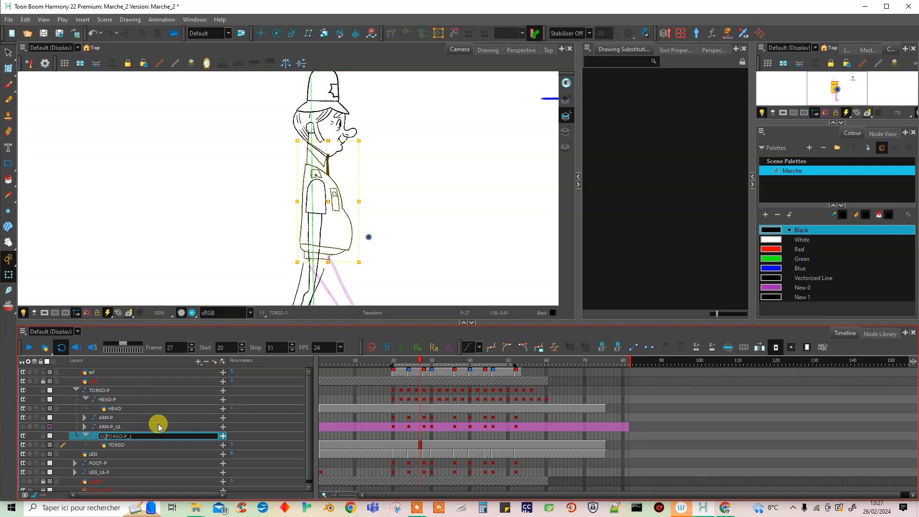
{"action": "type", "text": "_"}
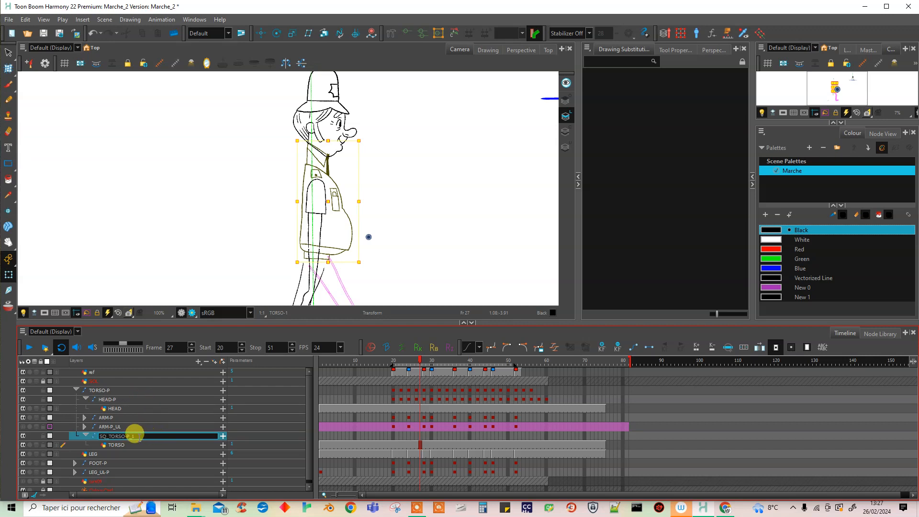
{"action": "key", "text": "BackSpace"}
{"action": "key", "text": "BackSpace"}
{"action": "left_click", "coordinate": [152, 445]}
{"action": "left_click", "coordinate": [151, 437]}
Step: At frame 24, move the SQ_TORSO-P pivot to the base of the torso and squash the torso slightly vertically
{"action": "left_click", "coordinate": [409, 436]}
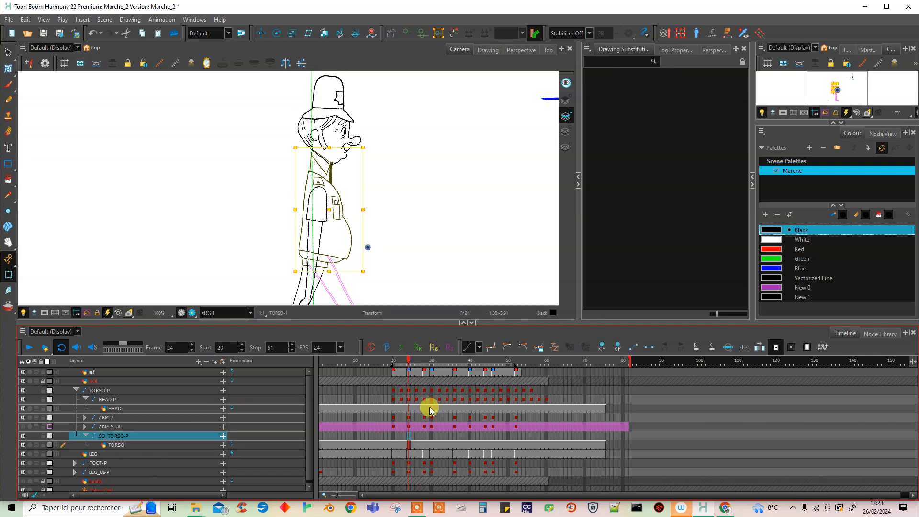
{"action": "left_click", "coordinate": [260, 34]}
{"action": "left_click_drag", "start_coordinate": [328, 260], "coordinate": [322, 268]}
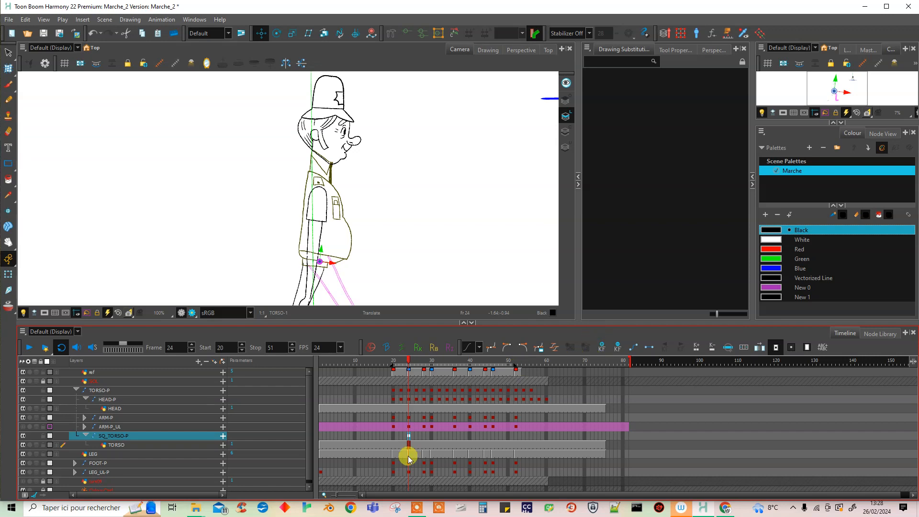
{"action": "left_click", "coordinate": [8, 274]}
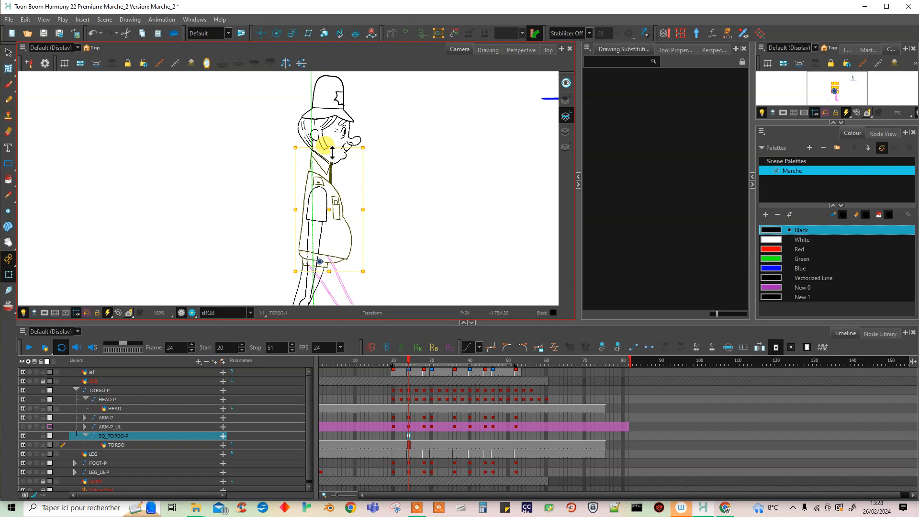
{"action": "left_click_drag", "start_coordinate": [333, 152], "coordinate": [331, 153]}
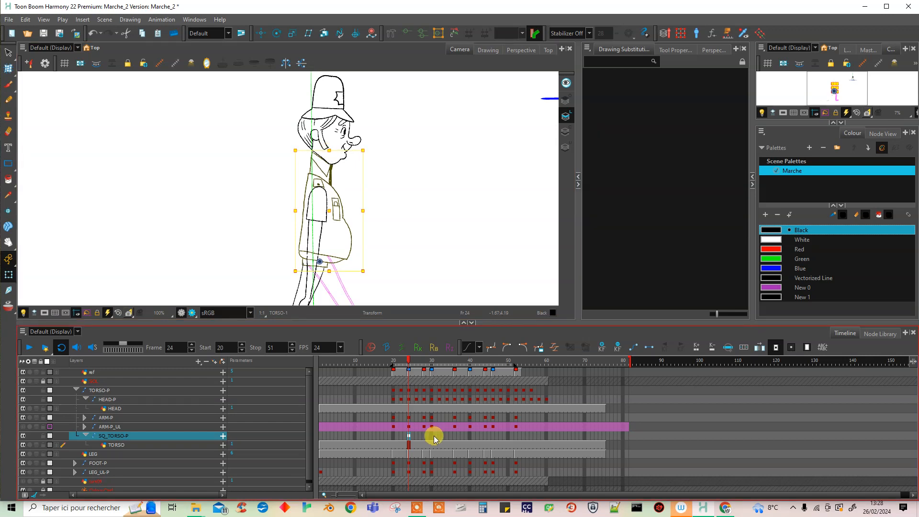
Step: Add an SQ_TORSO-P keyframe at frame 40 holding the squashed pose and stretch the torso slightly upward at frame 30
{"action": "left_click", "coordinate": [470, 436]}
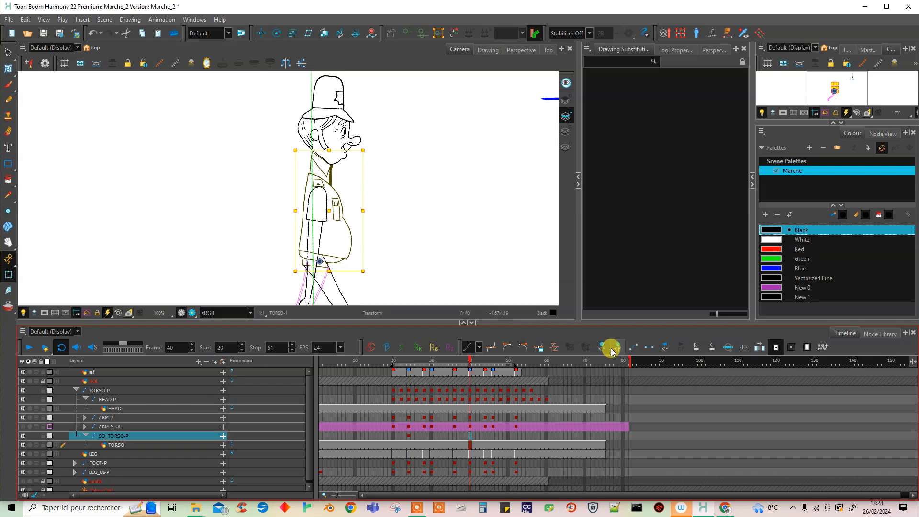
{"action": "left_click", "coordinate": [431, 436]}
{"action": "left_click", "coordinate": [326, 108]}
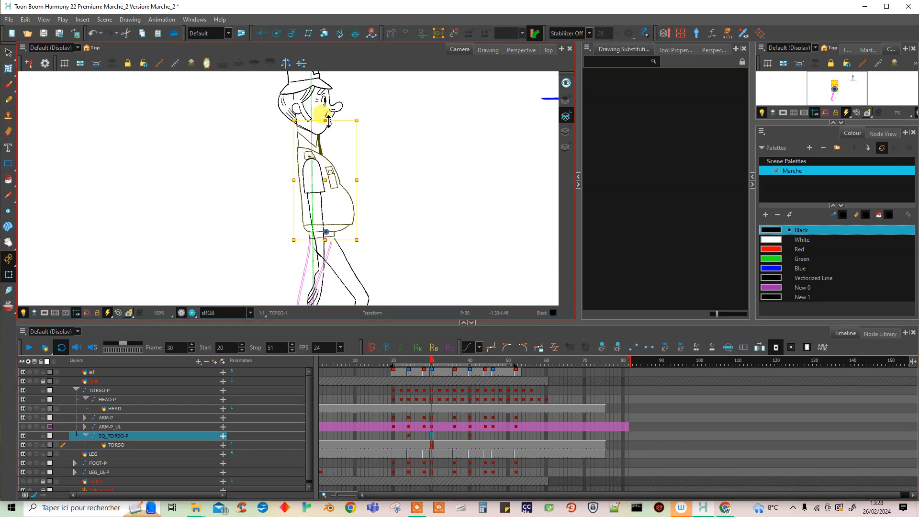
{"action": "left_click_drag", "start_coordinate": [329, 119], "coordinate": [329, 119]}
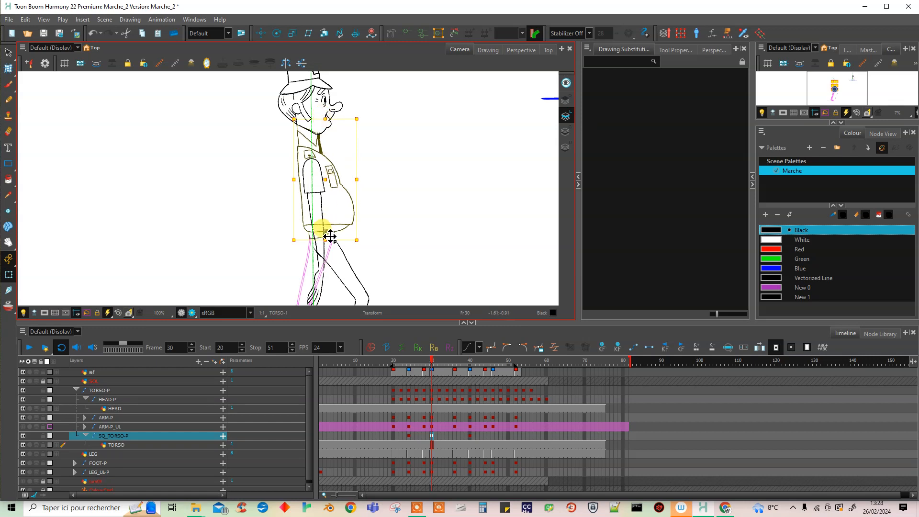
Step: Stretch the torso slightly more at frame 30 and turn the SQ_TORSO-P keyframes at frames 24 and 30 into interpolated motion keyframes
{"action": "left_click_drag", "start_coordinate": [330, 236], "coordinate": [310, 123]}
{"action": "left_click_drag", "start_coordinate": [330, 247], "coordinate": [330, 248]}
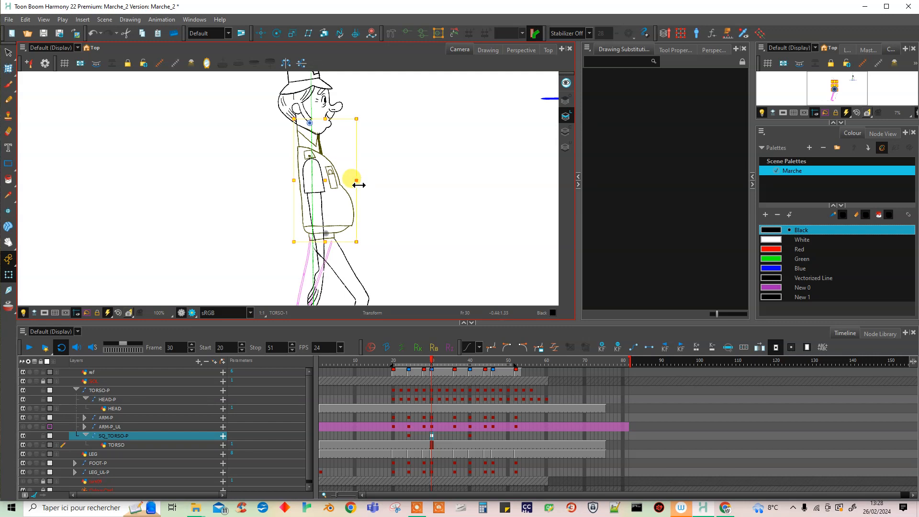
{"action": "left_click", "coordinate": [410, 437]}
{"action": "left_click_drag", "start_coordinate": [411, 437], "coordinate": [433, 436]}
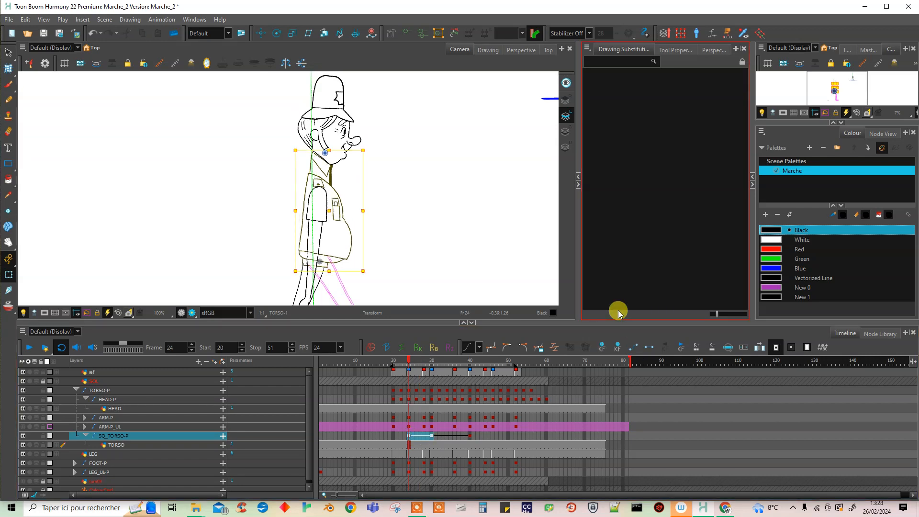
Step: Disable the TORSO-P peg and apply the same easing preset to the SQ_TORSO-P keyframes at frames 24 and 30
{"action": "left_click", "coordinate": [24, 391]}
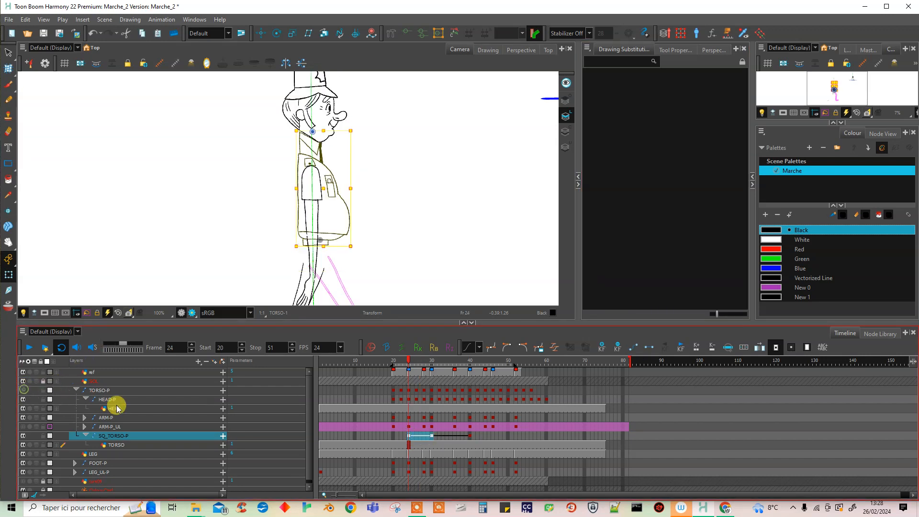
{"action": "mouse_move", "coordinate": [410, 361]}
{"action": "left_mouse_down"}
{"action": "mouse_move", "coordinate": [447, 362]}
{"action": "mouse_move", "coordinate": [382, 366]}
{"action": "mouse_move", "coordinate": [503, 367]}
{"action": "mouse_move", "coordinate": [383, 360]}
{"action": "mouse_move", "coordinate": [470, 365]}
{"action": "mouse_move", "coordinate": [395, 365]}
{"action": "left_mouse_up"}
{"action": "left_click", "coordinate": [410, 436]}
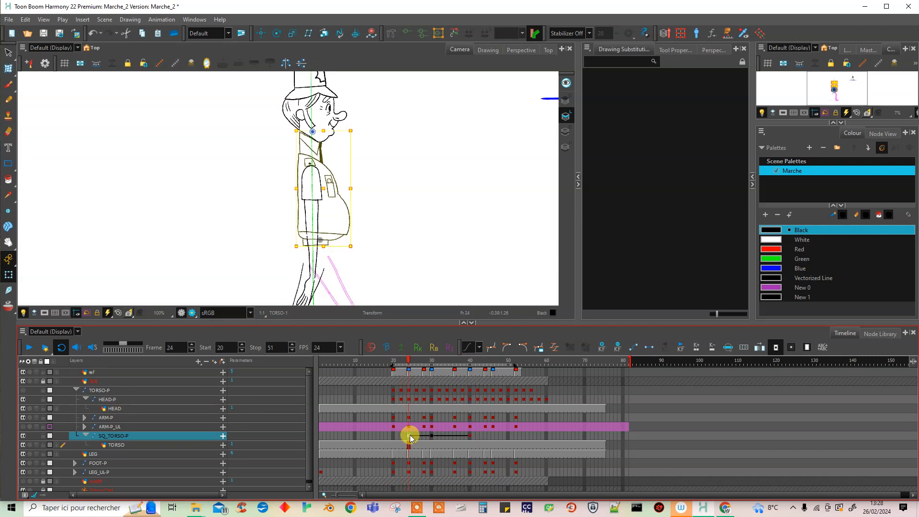
{"action": "left_click", "coordinate": [479, 349]}
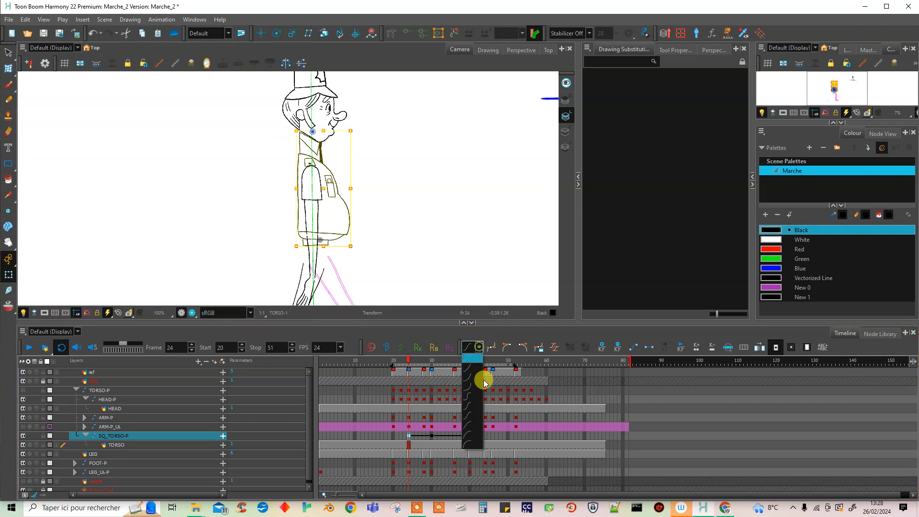
{"action": "left_click", "coordinate": [471, 417]}
{"action": "left_click", "coordinate": [432, 436]}
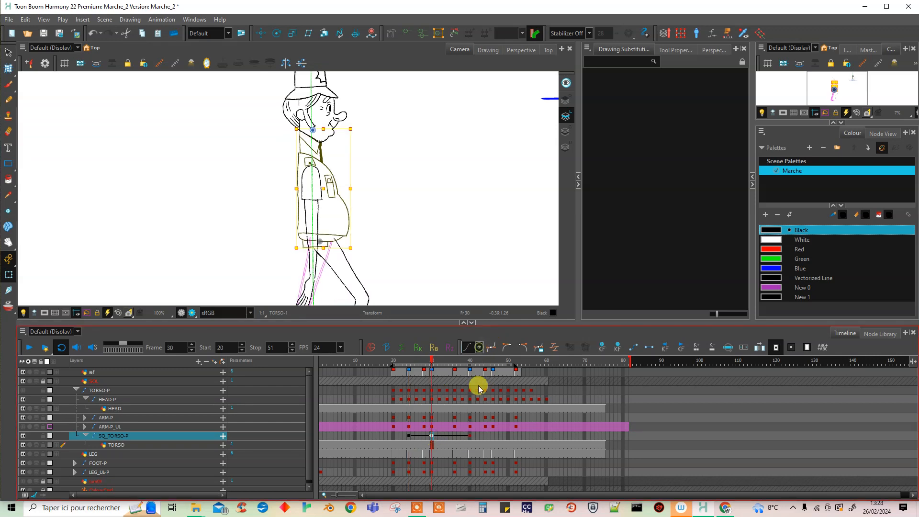
{"action": "left_click", "coordinate": [479, 349]}
{"action": "left_click", "coordinate": [468, 416]}
Step: Create SQ_TORSO-P keyframes on every second frame from 24 to 40 and paste a copy of that sequence starting at frame 40
{"action": "left_click_drag", "start_coordinate": [410, 438], "coordinate": [467, 439]}
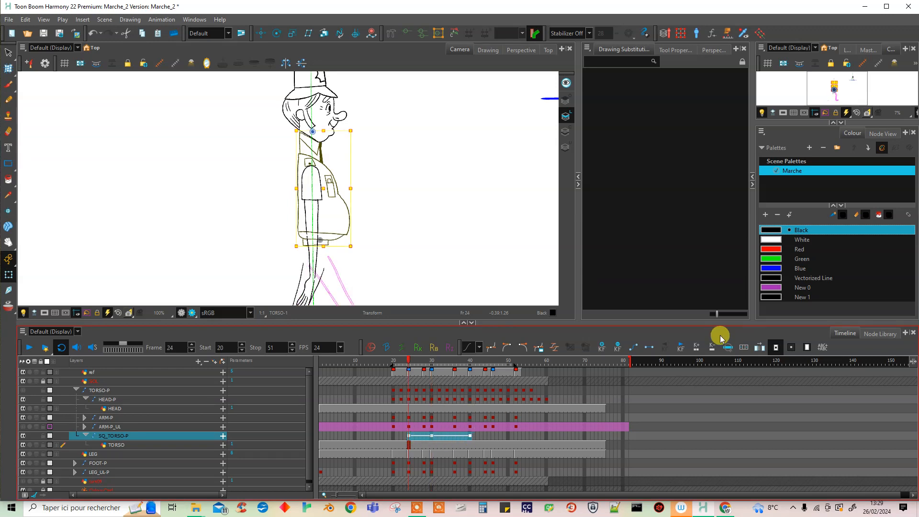
{"action": "left_click", "coordinate": [744, 346]}
{"action": "left_click", "coordinate": [465, 286]}
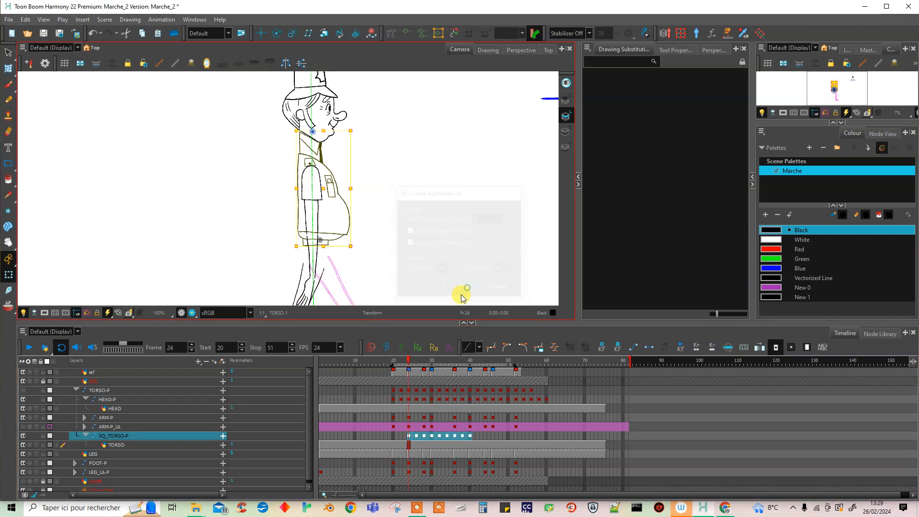
{"action": "key", "text": "ctrl+c"}
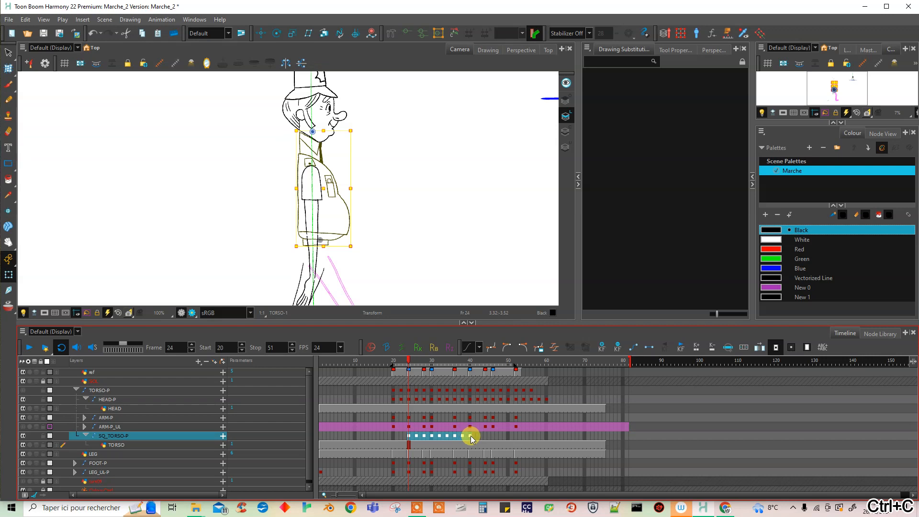
{"action": "left_click", "coordinate": [470, 436]}
{"action": "key", "text": "ctrl+v"}
Step: Copy the SQ_TORSO-P keyframes from frame 52 onward and paste them at frame 20 to fill the start of the loop
{"action": "left_click", "coordinate": [515, 436]}
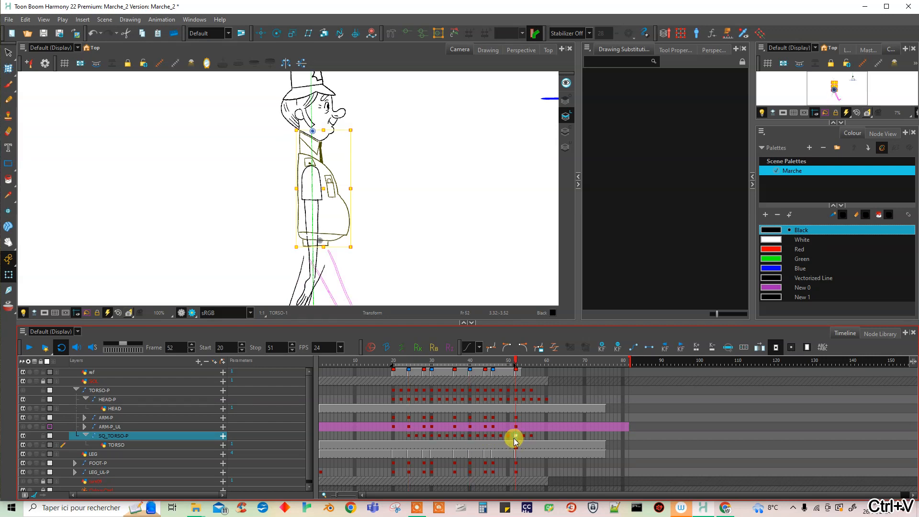
{"action": "key", "text": "ctrl+c"}
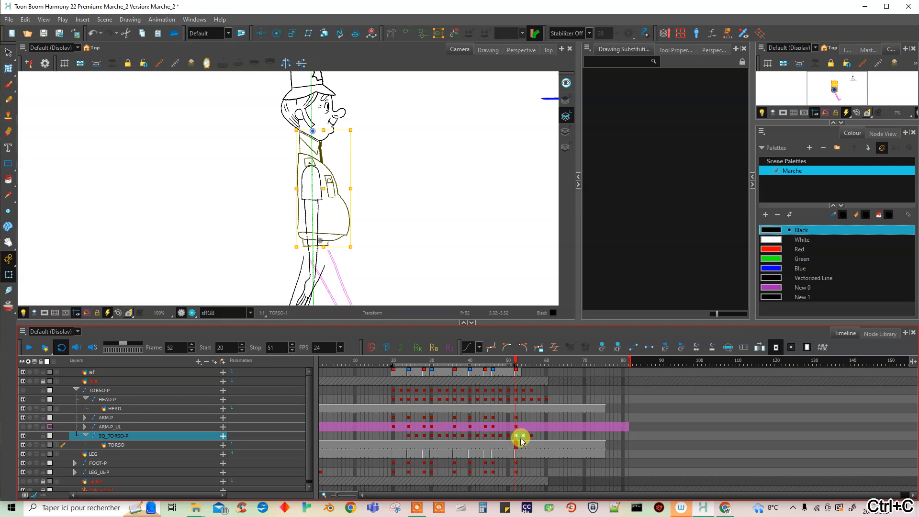
{"action": "key", "text": "ctrl+c"}
{"action": "left_click", "coordinate": [393, 436]}
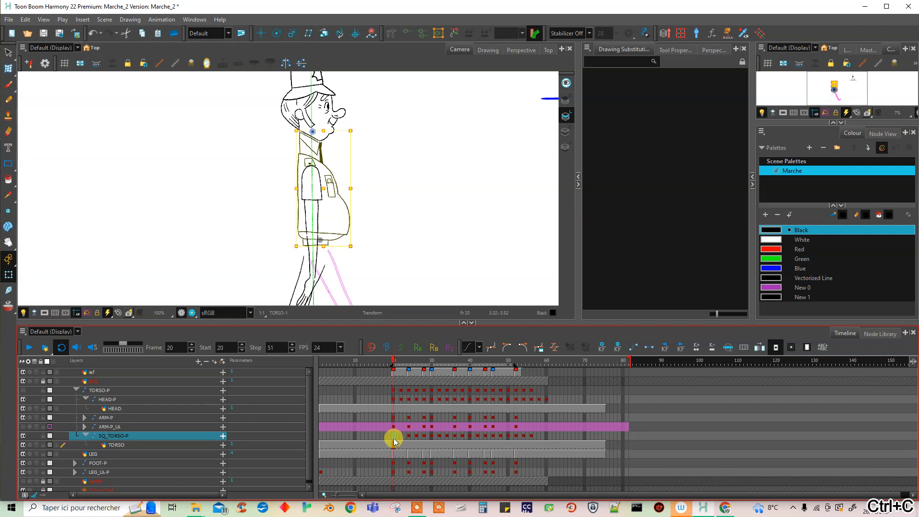
{"action": "key", "text": "ctrl+v"}
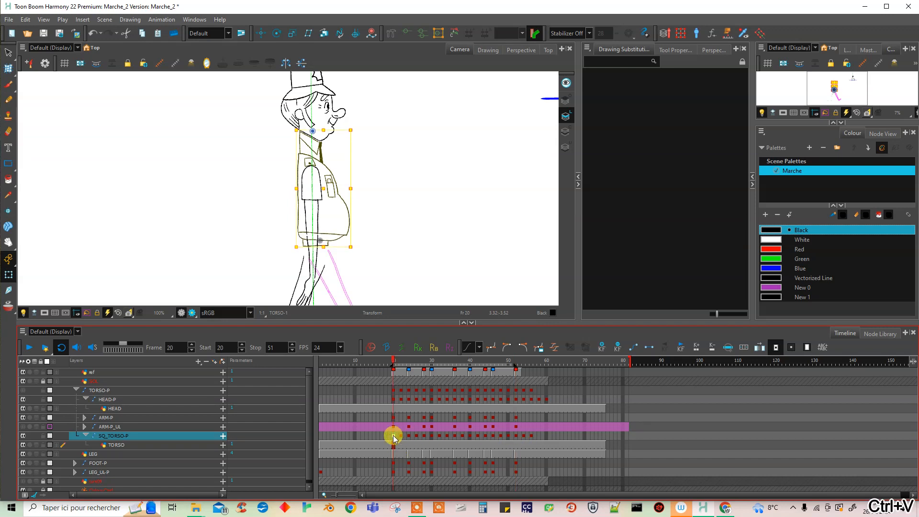
Step: Delay all SQ_TORSO-P keyframes by two frames and refill frame 20 with the frame 52 pose
{"action": "left_click", "coordinate": [532, 436], "text": "shift"}
{"action": "left_click_drag", "start_coordinate": [394, 436], "coordinate": [402, 438]}
{"action": "left_click", "coordinate": [401, 437]}
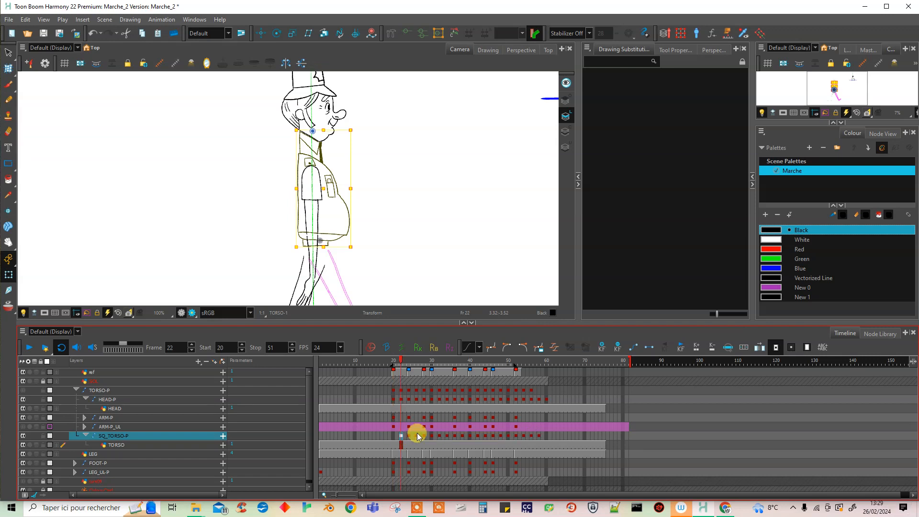
{"action": "left_click", "coordinate": [516, 437]}
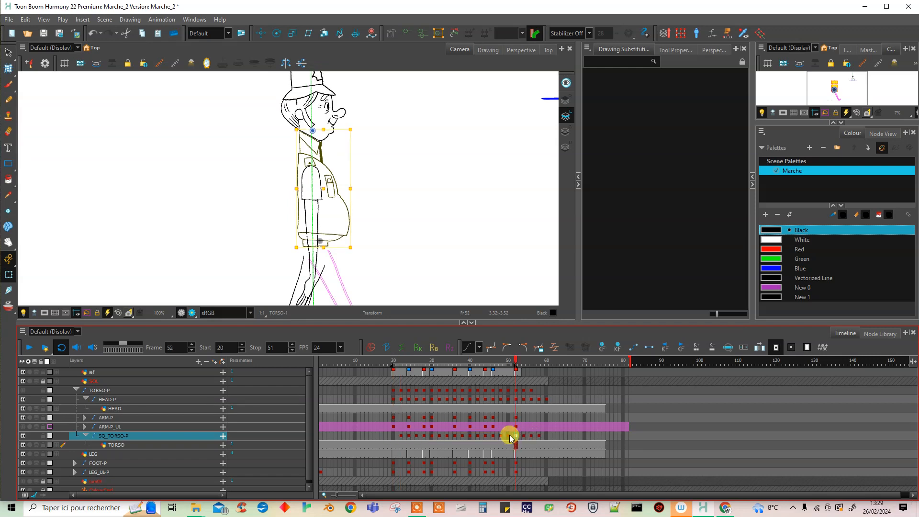
{"action": "key", "text": "ctrl+c"}
{"action": "left_click", "coordinate": [394, 435]}
{"action": "key", "text": "ctrl+v"}
Step: Re-enable the TORSO-P peg and play the walk cycle to review the torso's squash and stretch with and without it
{"action": "left_click", "coordinate": [23, 347]}
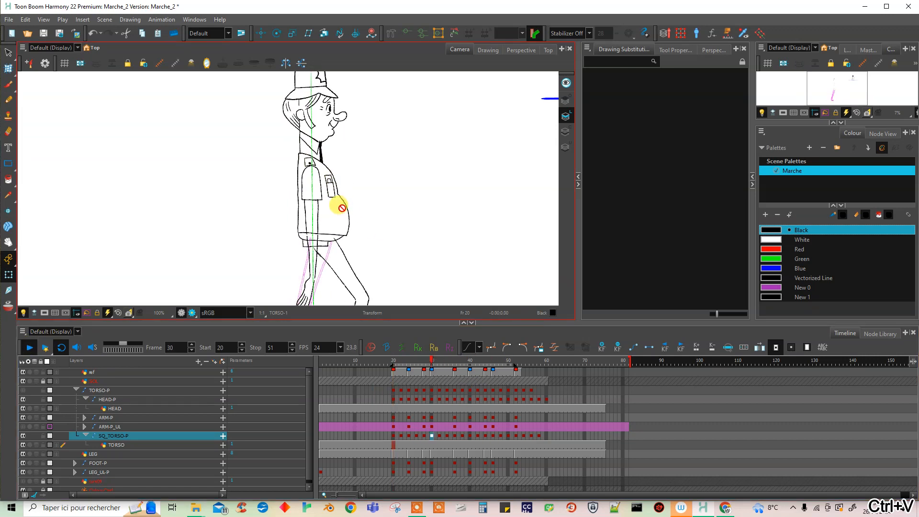
{"action": "left_click", "coordinate": [405, 363]}
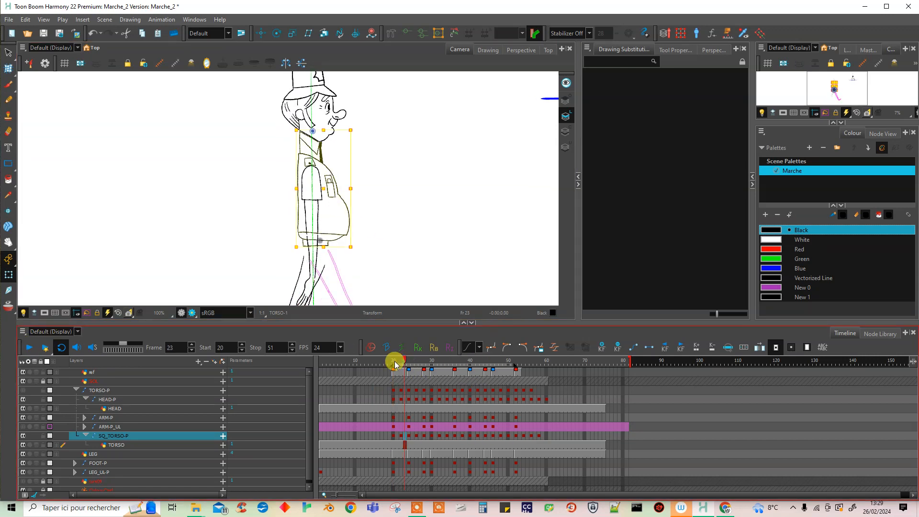
{"action": "left_click", "coordinate": [24, 391]}
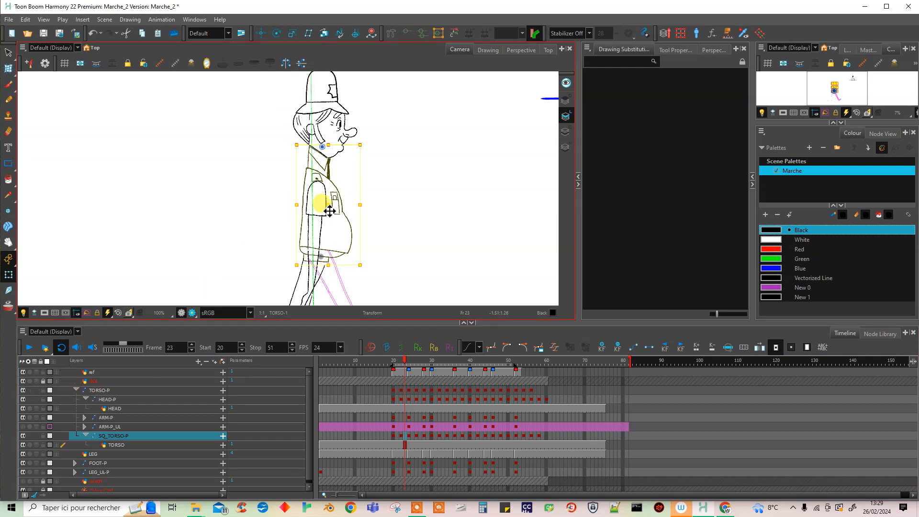
{"action": "left_click", "coordinate": [27, 353]}
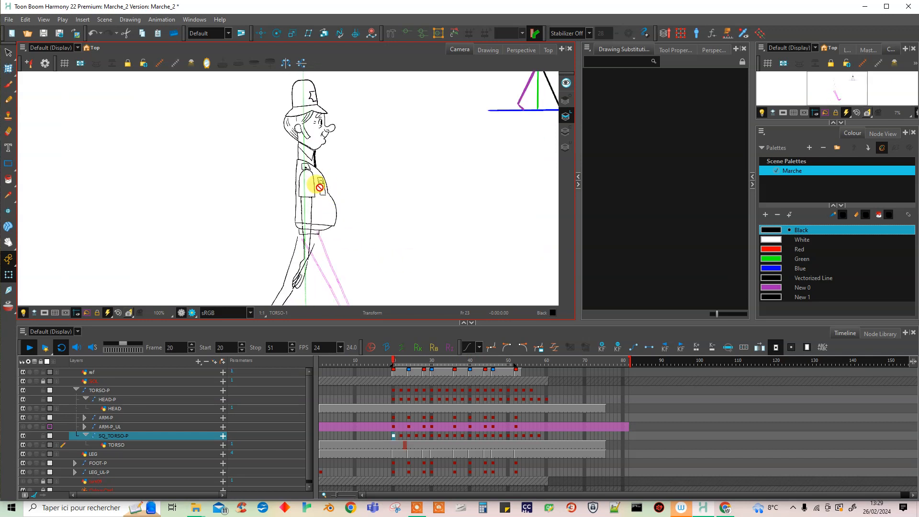
{"action": "scroll", "coordinate": [371, 209], "scroll_direction": "down", "scroll_amount": 2}
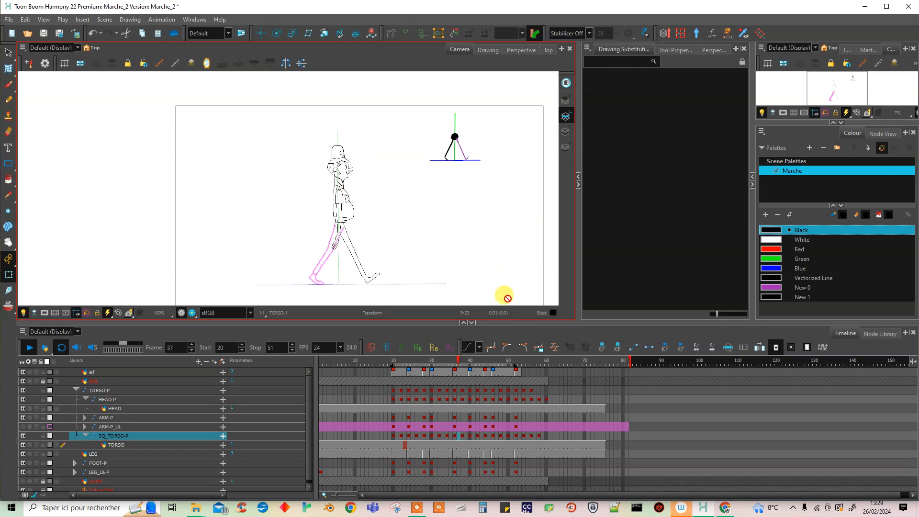
{"action": "left_click", "coordinate": [405, 363]}
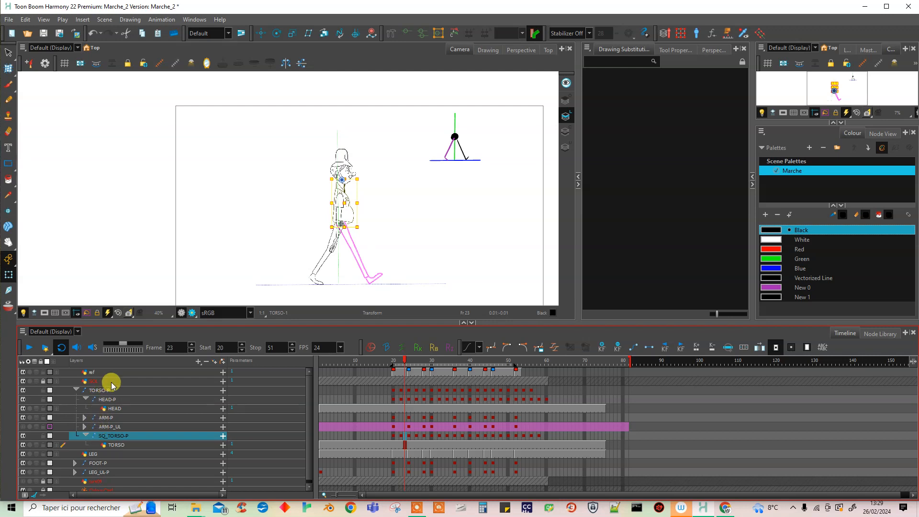
Step: Expand the ARM-P hierarchy and delete all ARM-P, FOREARM-P and HAND-P keyframes from frame 20 to the end of the cycle
{"action": "left_click", "coordinate": [111, 417]}
{"action": "left_click", "coordinate": [84, 418]}
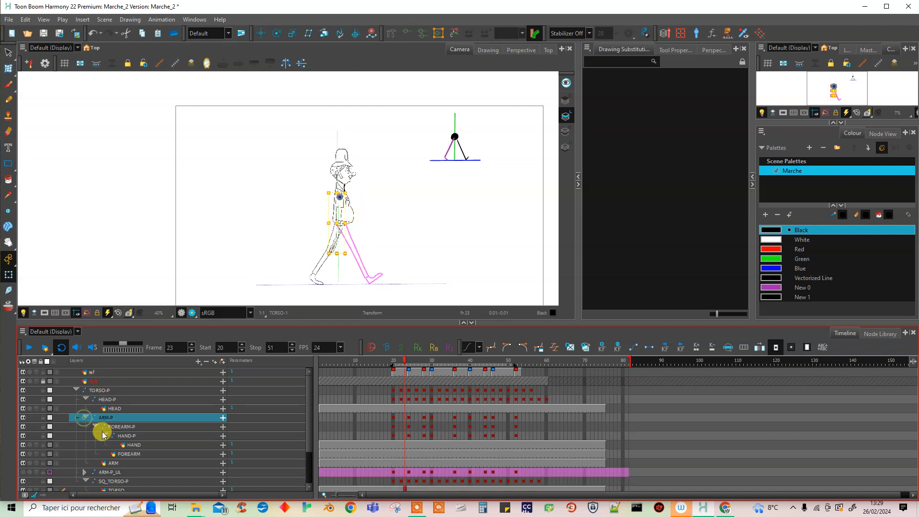
{"action": "left_click", "coordinate": [392, 417]}
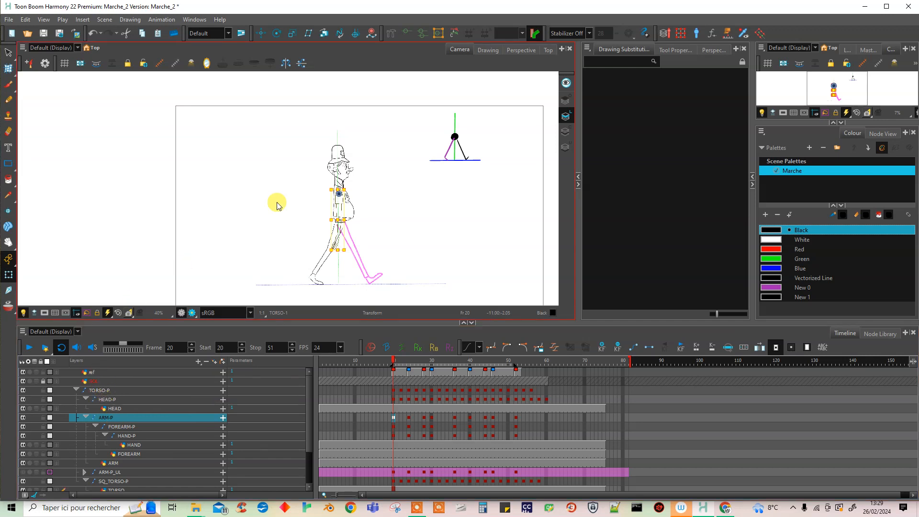
{"action": "scroll", "coordinate": [343, 189], "scroll_direction": "up", "scroll_amount": 3}
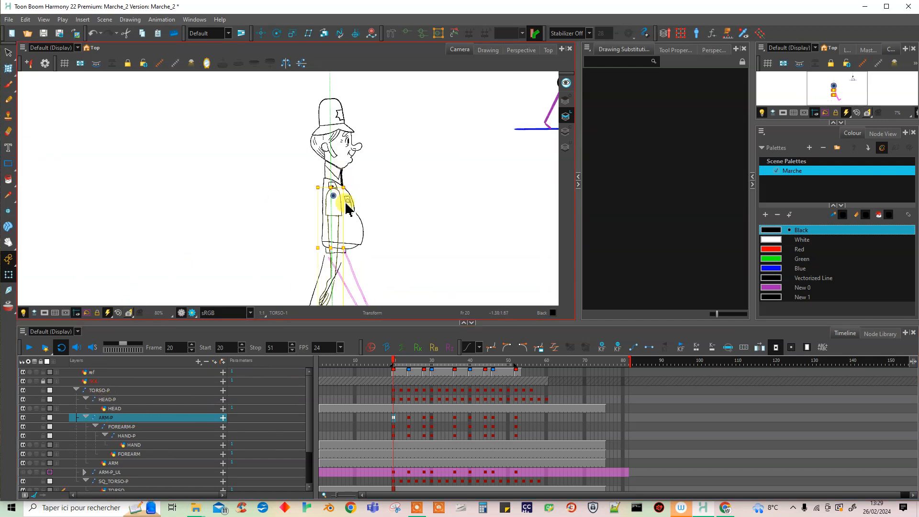
{"action": "scroll", "coordinate": [340, 197], "scroll_direction": "up", "scroll_amount": 2}
{"action": "scroll", "coordinate": [340, 197], "scroll_direction": "down", "scroll_amount": 2}
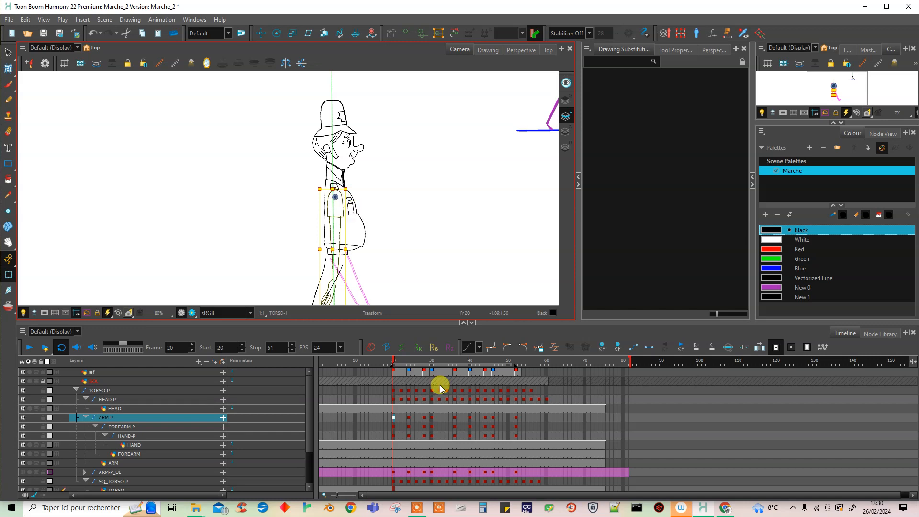
{"action": "left_click_drag", "start_coordinate": [527, 417], "coordinate": [390, 435]}
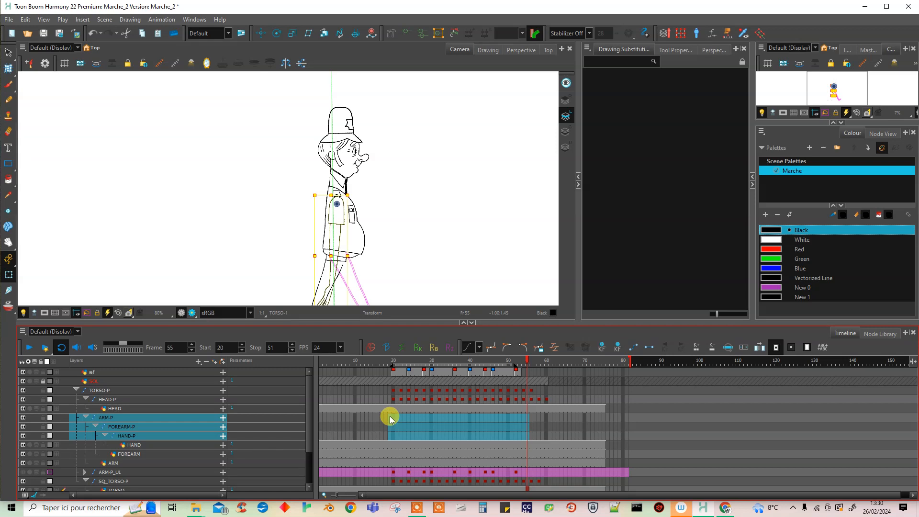
{"action": "left_click", "coordinate": [391, 417]}
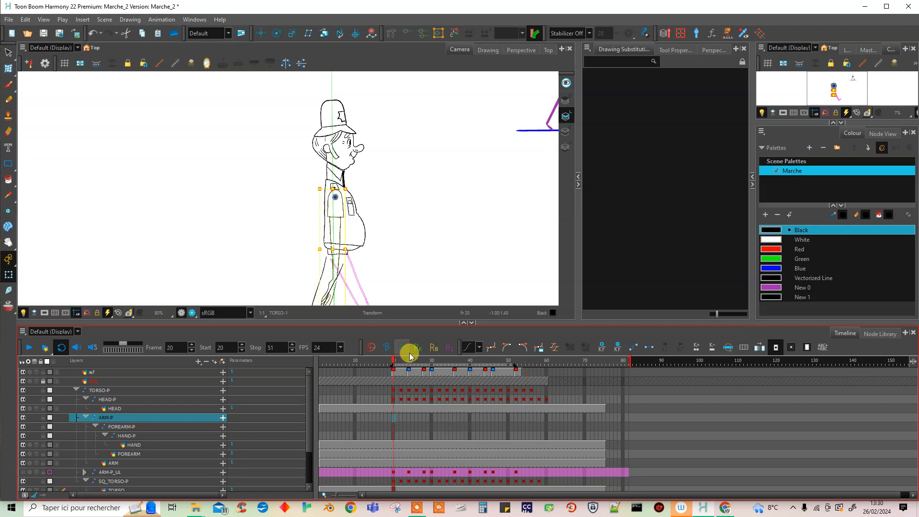
Step: At frame 20, rotate the whole arm forward with ARM-P and shift its shoulder slightly forward on the torso
{"action": "scroll", "coordinate": [399, 225], "scroll_direction": "down", "scroll_amount": 4}
{"action": "scroll", "coordinate": [477, 217], "scroll_direction": "up", "scroll_amount": 2}
{"action": "scroll", "coordinate": [475, 214], "scroll_direction": "down", "scroll_amount": 1}
{"action": "scroll", "coordinate": [414, 233], "scroll_direction": "down", "scroll_amount": 1}
{"action": "scroll", "coordinate": [416, 295], "scroll_direction": "up", "scroll_amount": 1}
{"action": "scroll", "coordinate": [354, 182], "scroll_direction": "down", "scroll_amount": 1}
{"action": "scroll", "coordinate": [374, 205], "scroll_direction": "up", "scroll_amount": 1}
{"action": "scroll", "coordinate": [341, 199], "scroll_direction": "down", "scroll_amount": 1}
{"action": "scroll", "coordinate": [342, 191], "scroll_direction": "up", "scroll_amount": 1}
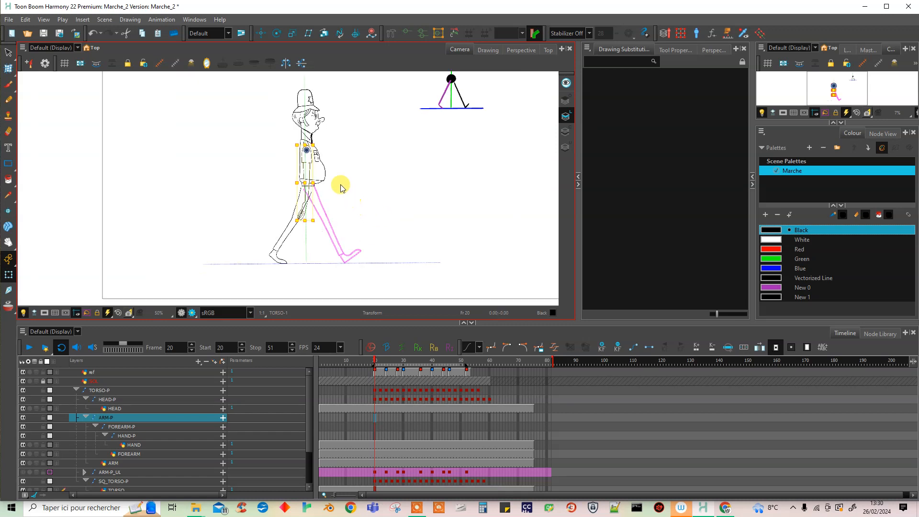
{"action": "scroll", "coordinate": [337, 189], "scroll_direction": "up", "scroll_amount": 1}
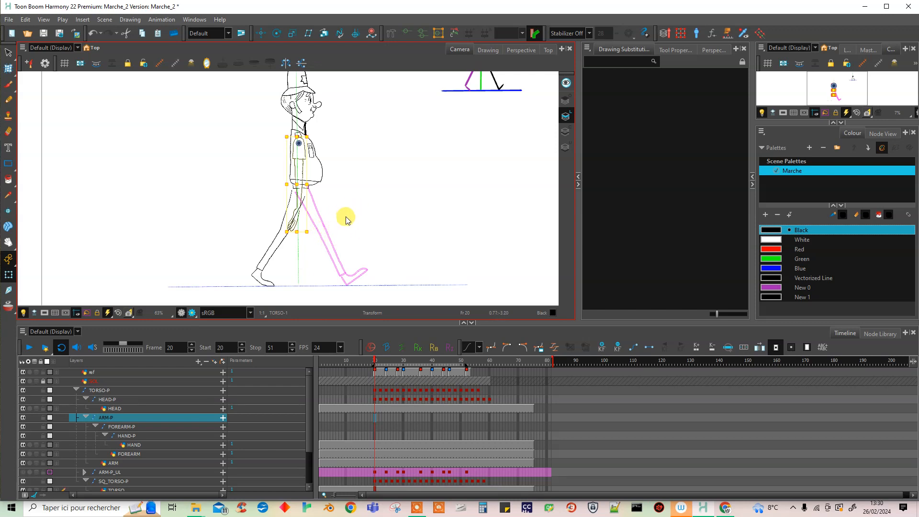
{"action": "scroll", "coordinate": [309, 146], "scroll_direction": "up", "scroll_amount": 1}
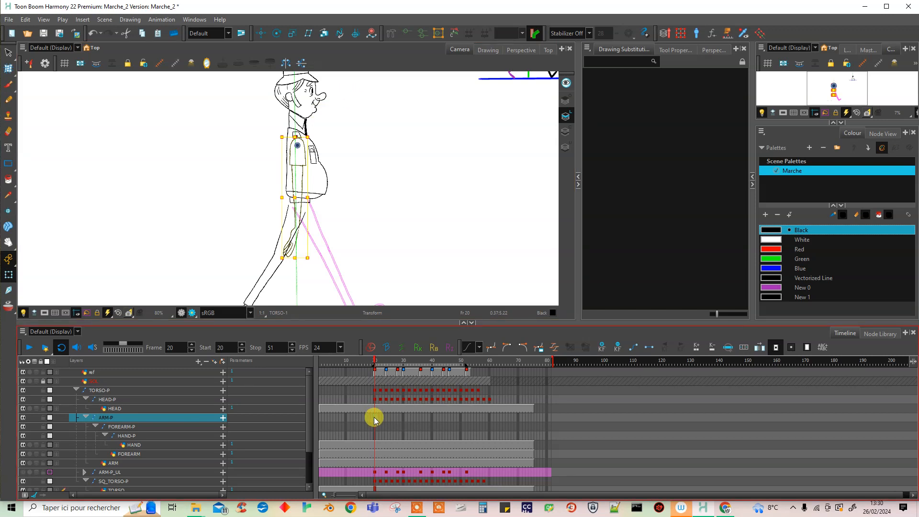
{"action": "left_click_drag", "start_coordinate": [311, 257], "coordinate": [352, 231]}
{"action": "scroll", "coordinate": [325, 136], "scroll_direction": "up", "scroll_amount": 3}
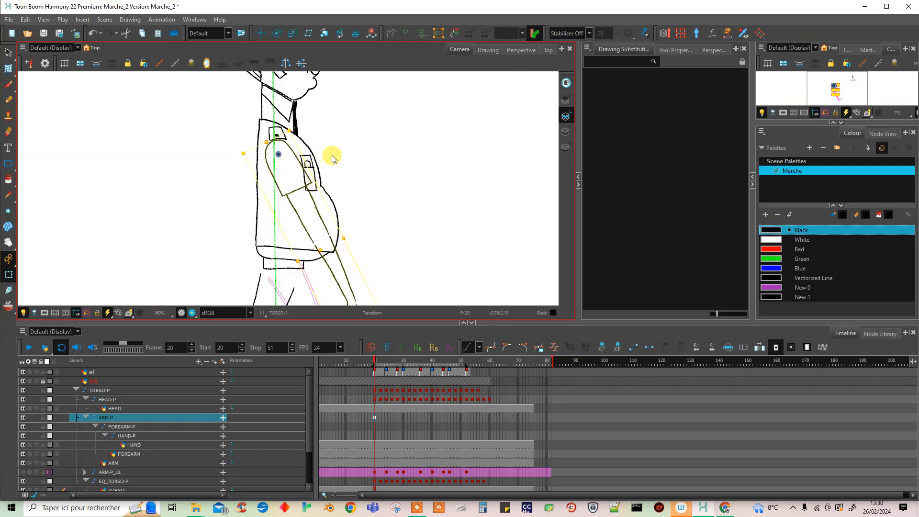
{"action": "left_click_drag", "start_coordinate": [333, 159], "coordinate": [344, 149]}
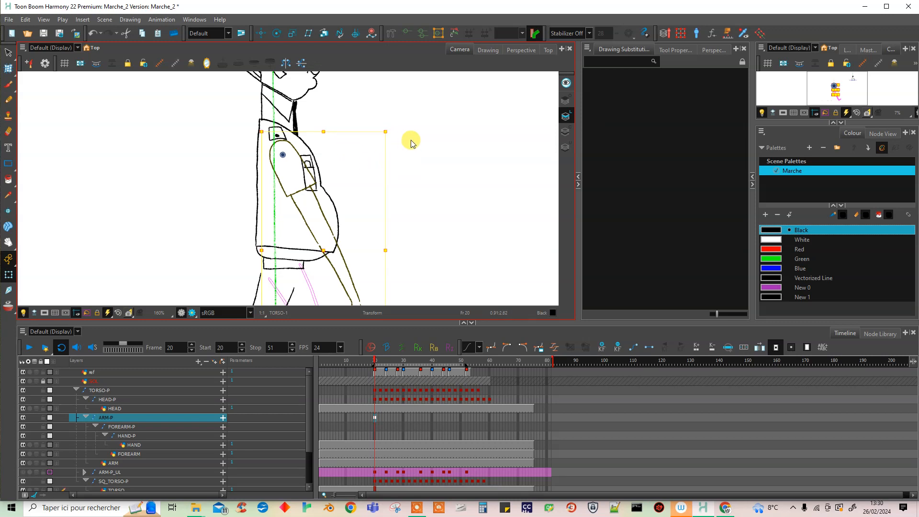
{"action": "scroll", "coordinate": [389, 158], "scroll_direction": "down", "scroll_amount": 3}
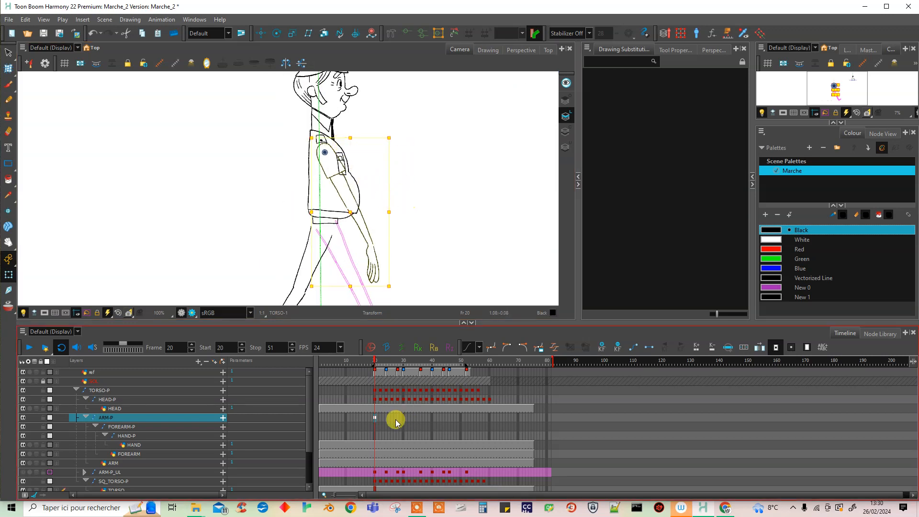
Step: At frame 20, bend the forearm slightly forward with FOREARM-P and rotate the hand forward at the wrist with HAND-P
{"action": "left_click", "coordinate": [376, 427]}
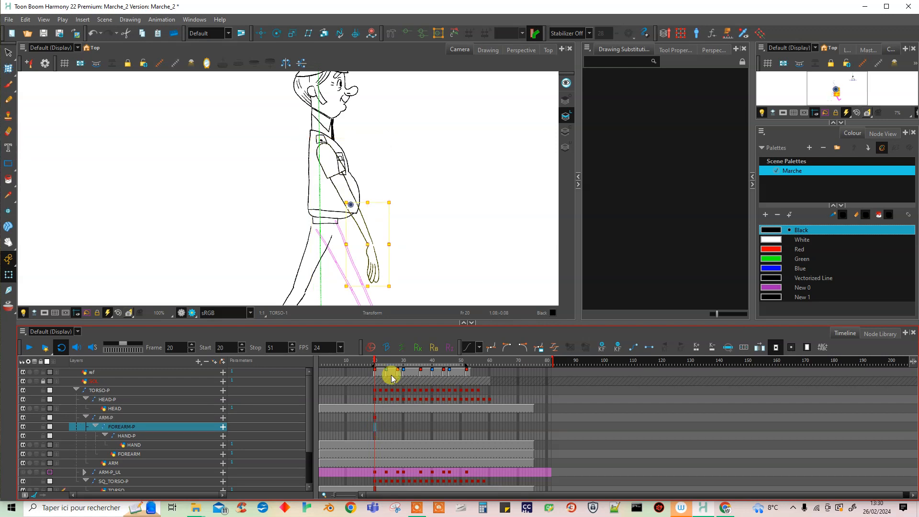
{"action": "left_click_drag", "start_coordinate": [392, 195], "coordinate": [352, 132]}
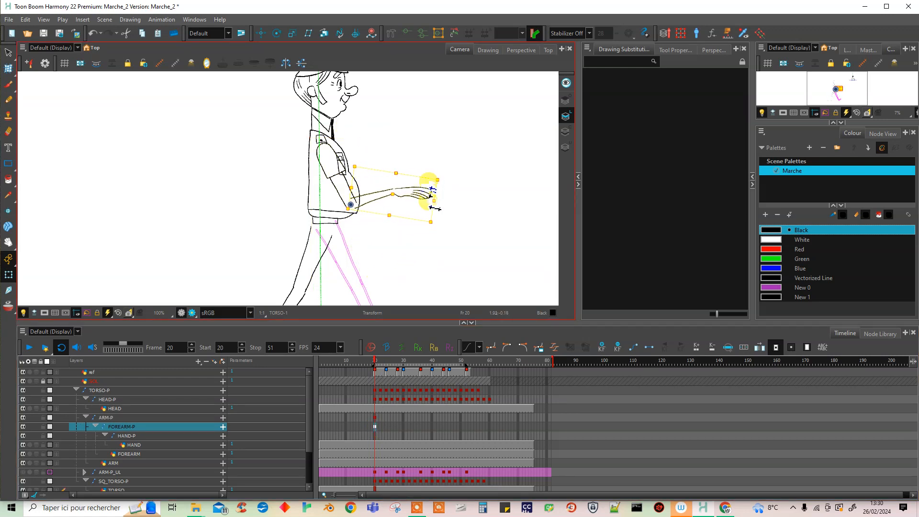
{"action": "left_click", "coordinate": [376, 434]}
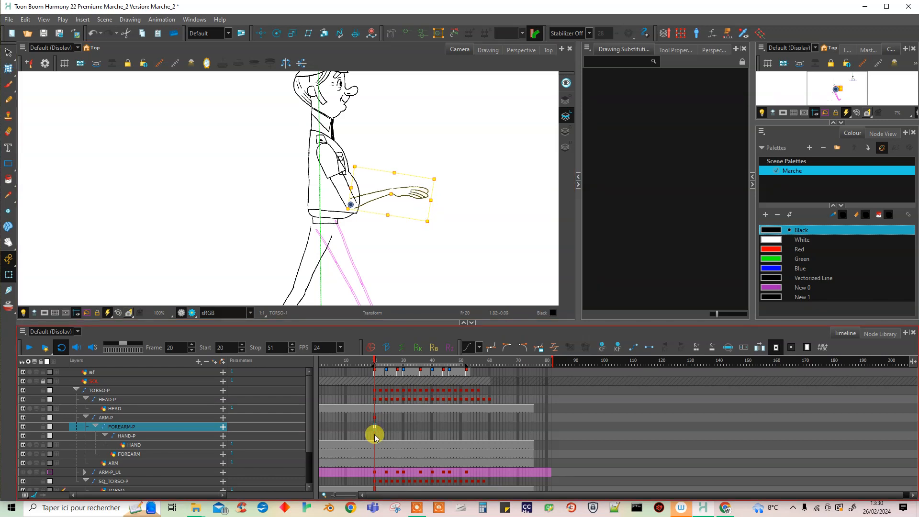
{"action": "left_click_drag", "start_coordinate": [448, 178], "coordinate": [402, 287]}
{"action": "left_click", "coordinate": [365, 425]}
{"action": "left_click", "coordinate": [376, 414]}
{"action": "left_click", "coordinate": [375, 434]}
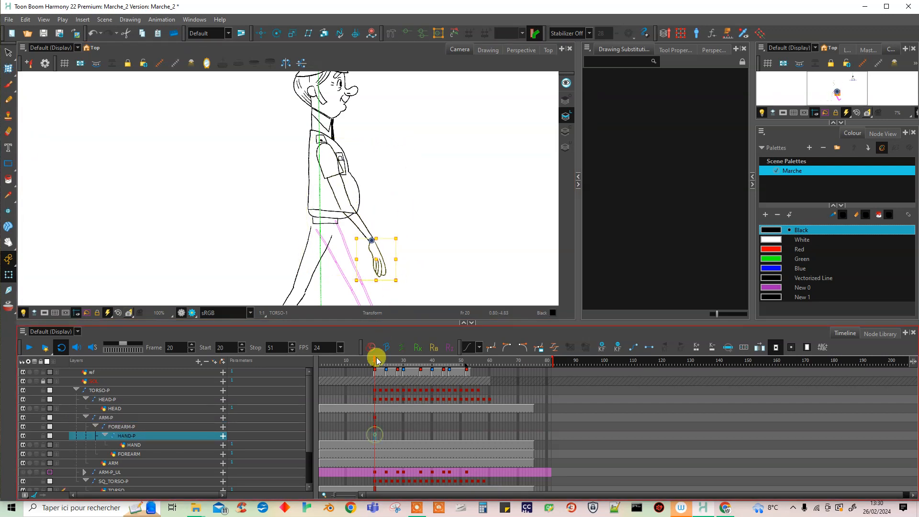
{"action": "left_click_drag", "start_coordinate": [402, 233], "coordinate": [395, 214]}
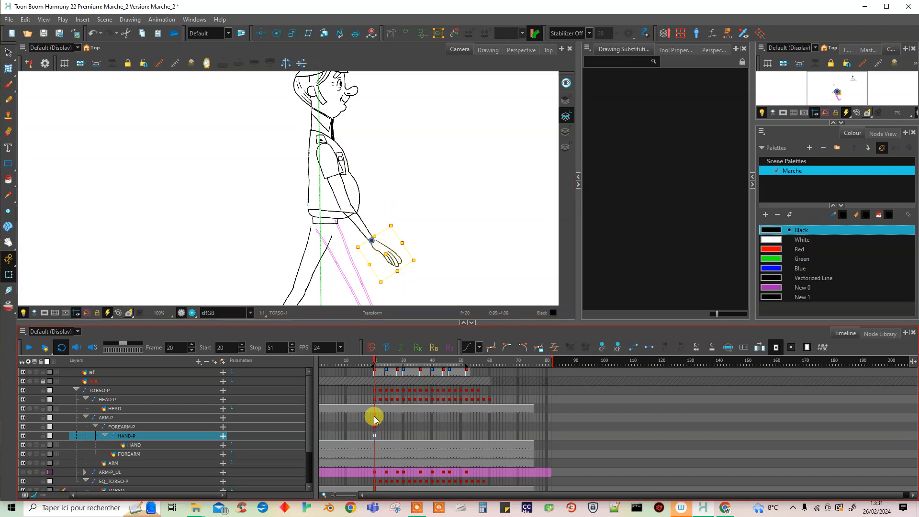
Step: Copy the frame 20 keyframes of ARM-P, FOREARM-P and HAND-P to frame 53
{"action": "left_click_drag", "start_coordinate": [374, 418], "coordinate": [374, 438]}
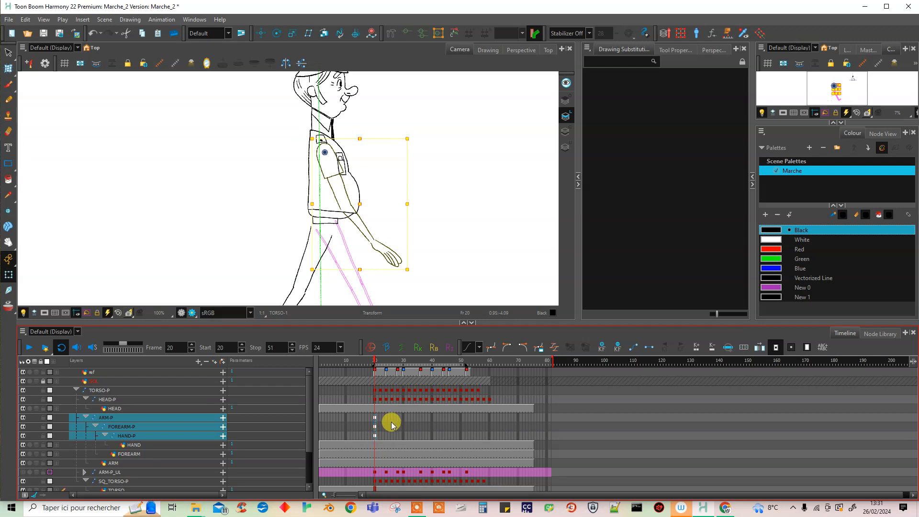
{"action": "key", "text": "ctrl+c"}
{"action": "left_click_drag", "start_coordinate": [386, 361], "coordinate": [468, 359]}
{"action": "left_click_drag", "start_coordinate": [469, 418], "coordinate": [470, 436]}
{"action": "key", "text": "ctrl+v"}
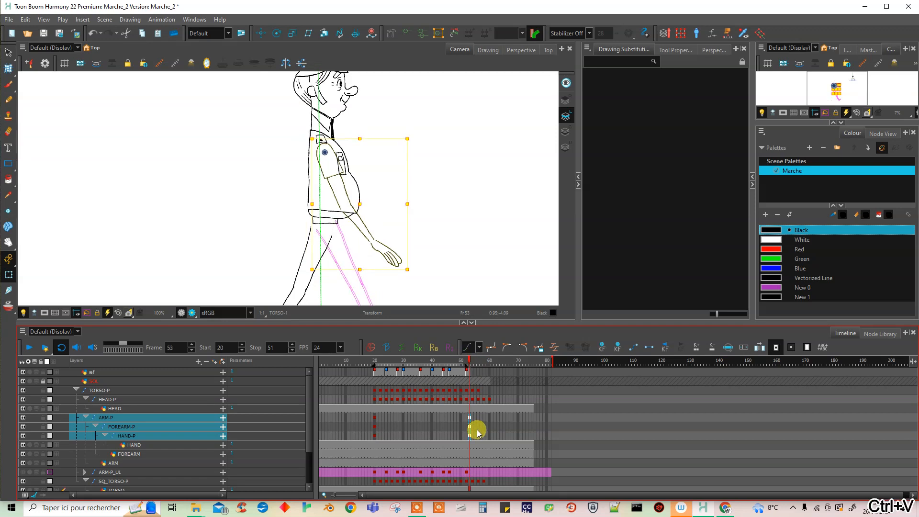
Step: Paste the copied arm, forearm and hand keyframes at frame 36
{"action": "mouse_move", "coordinate": [448, 365]}
{"action": "left_mouse_down"}
{"action": "mouse_move", "coordinate": [411, 359]}
{"action": "mouse_move", "coordinate": [421, 361]}
{"action": "left_mouse_up"}
{"action": "left_click_drag", "start_coordinate": [410, 257], "coordinate": [431, 260]}
{"action": "left_click", "coordinate": [422, 425]}
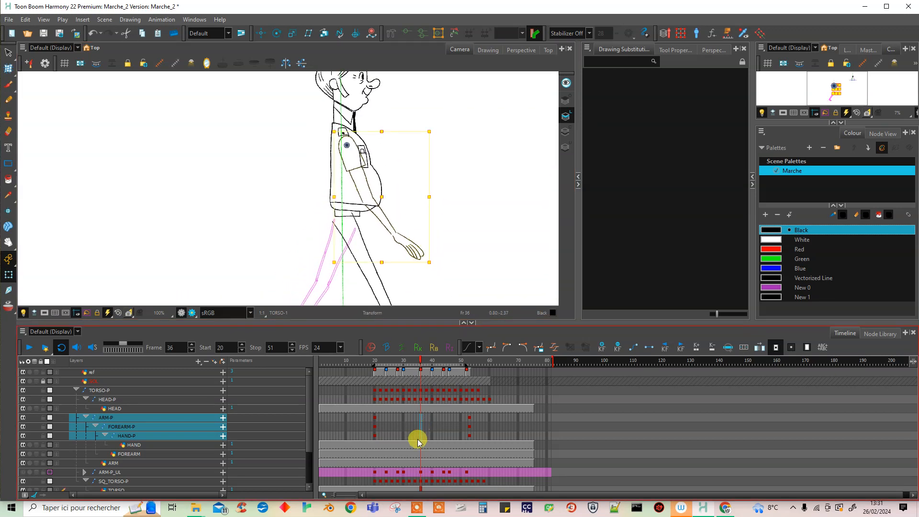
{"action": "left_click", "coordinate": [421, 428]}
{"action": "key", "text": "ctrl+v"}
Step: At frame 36, rotate the whole arm behind the body with ARM-P and nudge its shoulder backward on the torso
{"action": "left_click", "coordinate": [422, 418]}
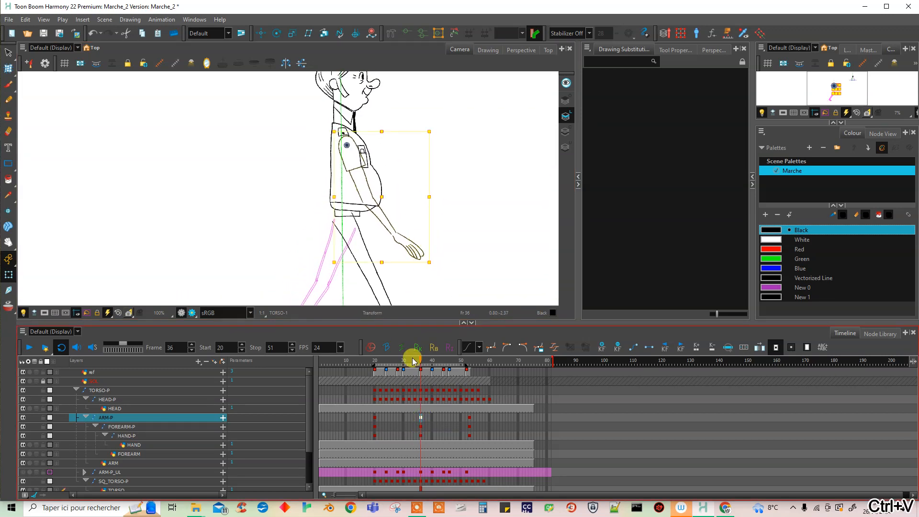
{"action": "left_click_drag", "start_coordinate": [436, 129], "coordinate": [400, 185]}
{"action": "key", "text": "ctrl+z"}
{"action": "key", "text": "Left"}
{"action": "key", "text": "Left"}
{"action": "key", "text": "Left"}
{"action": "key", "text": "Left"}
{"action": "key", "text": "Left"}
{"action": "key", "text": "Left"}
{"action": "key", "text": "Left"}
{"action": "key", "text": "Left"}
{"action": "key", "text": "Left"}
{"action": "key", "text": "Left"}
{"action": "key", "text": "Left"}
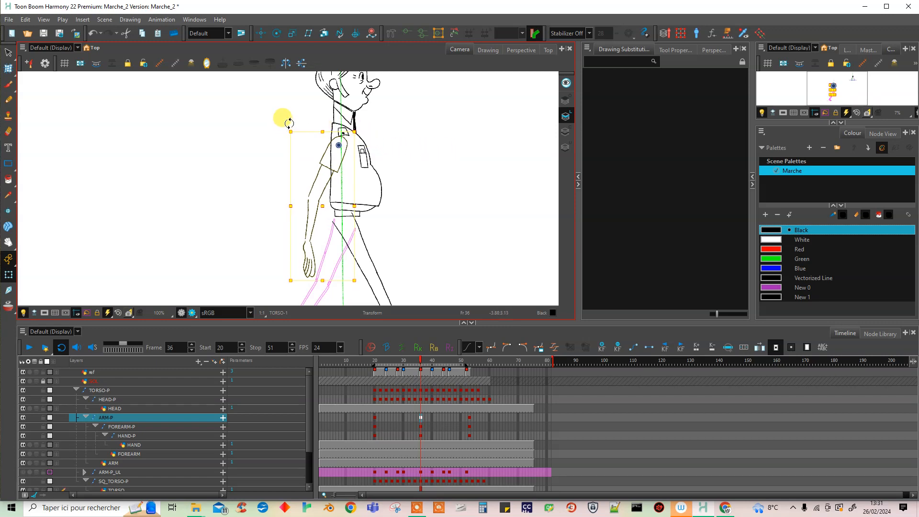
Step: At frame 36, straighten the forearm backward with FOREARM-P and rotate the hand back and up with HAND-P
{"action": "left_click", "coordinate": [421, 426]}
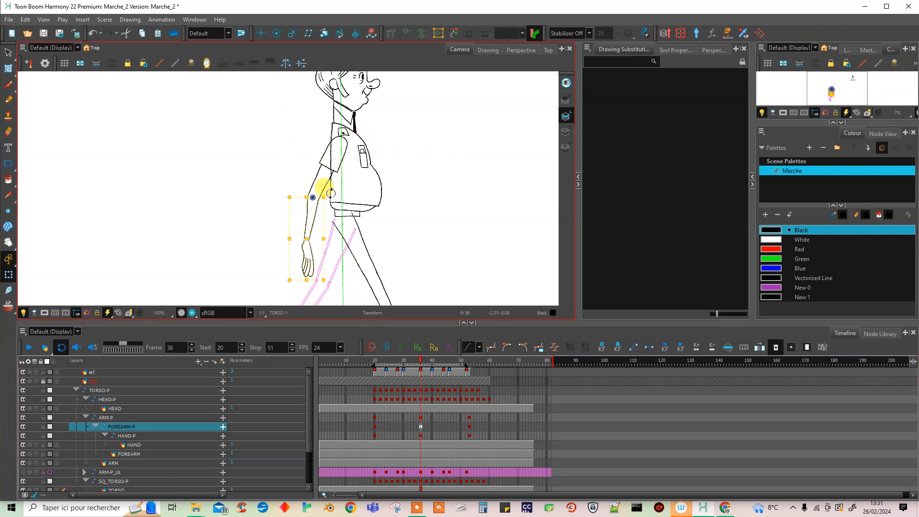
{"action": "left_click_drag", "start_coordinate": [331, 193], "coordinate": [332, 199]}
{"action": "mouse_move", "coordinate": [331, 197]}
{"action": "left_mouse_down"}
{"action": "mouse_move", "coordinate": [318, 205]}
{"action": "mouse_move", "coordinate": [343, 205]}
{"action": "left_mouse_up"}
{"action": "left_click", "coordinate": [420, 435]}
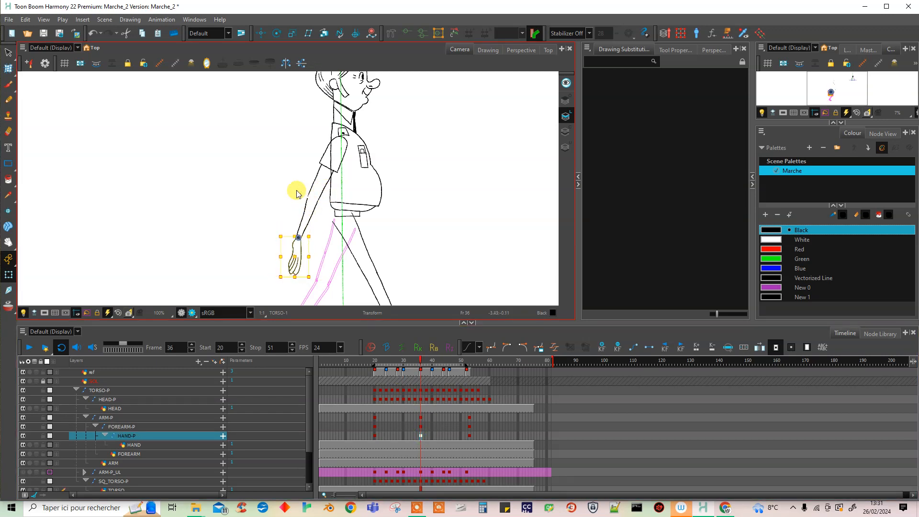
{"action": "mouse_move", "coordinate": [312, 231]}
{"action": "left_mouse_down"}
{"action": "mouse_move", "coordinate": [310, 261]}
{"action": "mouse_move", "coordinate": [313, 249]}
{"action": "left_mouse_up"}
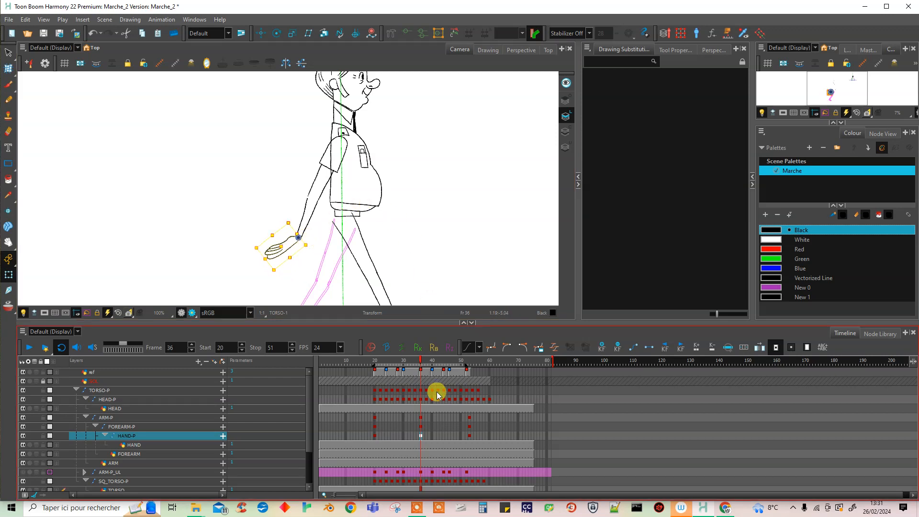
Step: Reduce the ARM-P backward rotation slightly at frame 36 and compare the pose with frame 20
{"action": "left_click", "coordinate": [421, 417]}
{"action": "left_click_drag", "start_coordinate": [359, 130], "coordinate": [361, 126]}
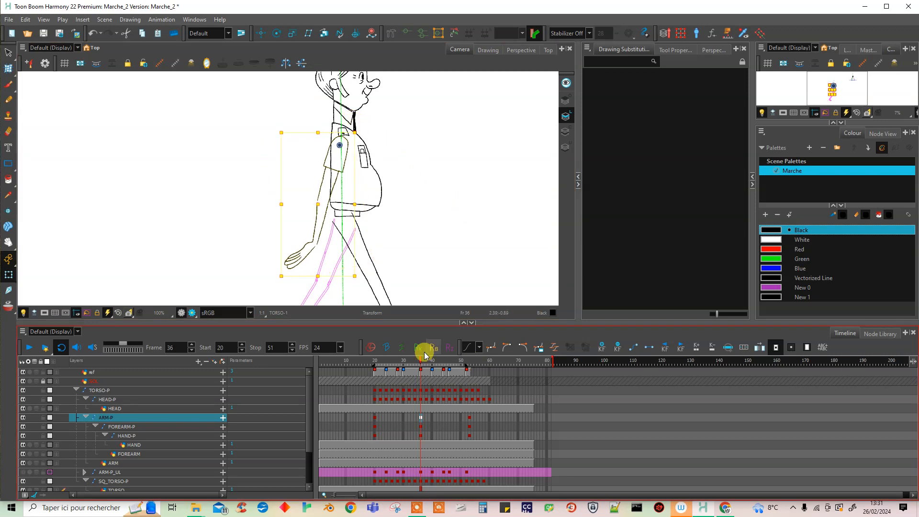
{"action": "left_click", "coordinate": [377, 361]}
{"action": "left_click", "coordinate": [421, 365]}
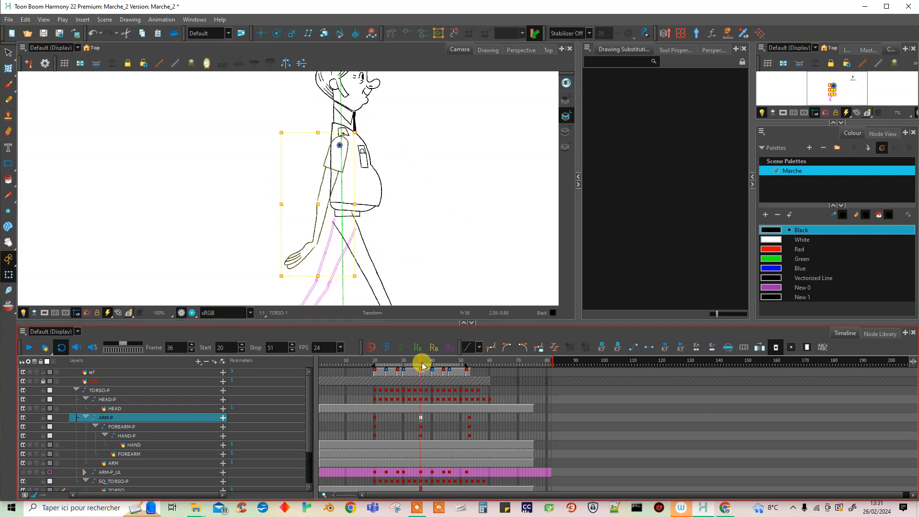
{"action": "left_click", "coordinate": [375, 364]}
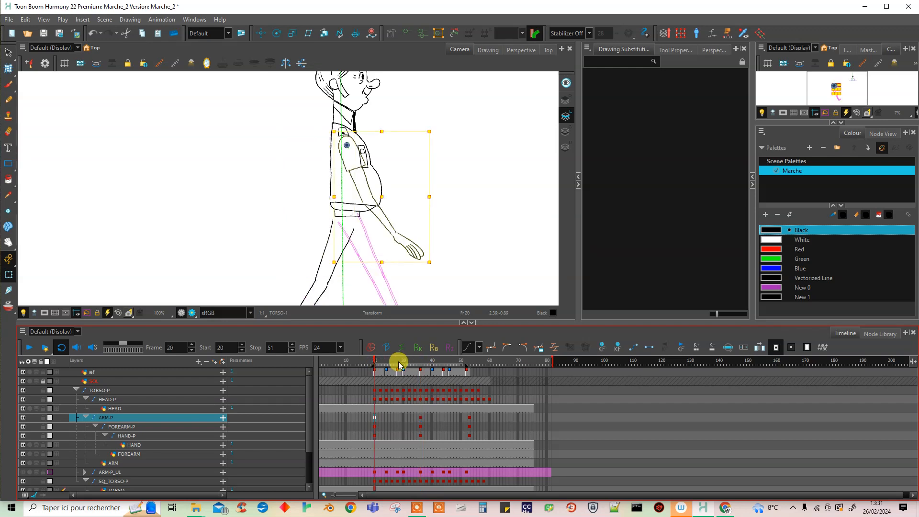
Step: Convert the ARM-P, FOREARM-P and HAND-P keyframes from frame 20 to 36 to motion keyframes
{"action": "left_click", "coordinate": [430, 415]}
{"action": "left_click_drag", "start_coordinate": [376, 418], "coordinate": [422, 437]}
{"action": "left_click", "coordinate": [632, 348]}
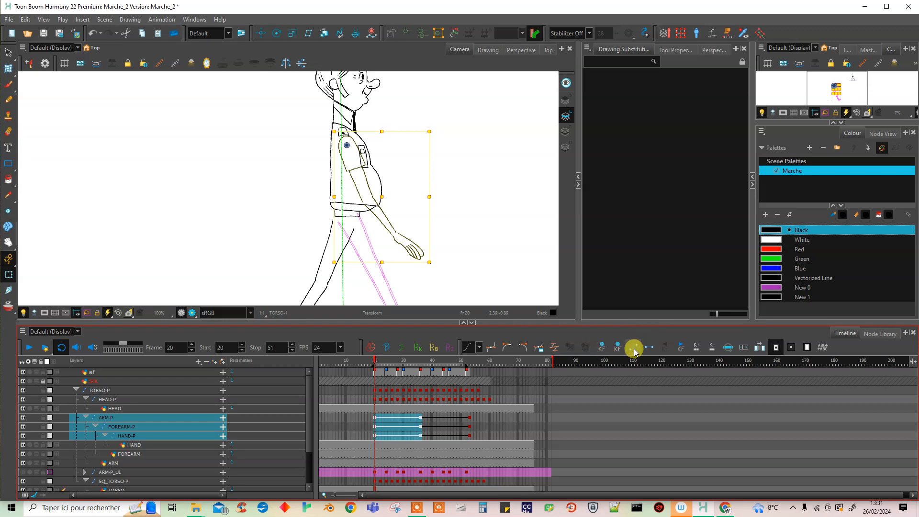
Step: Apply a slow-in, slow-out ease preset to the arm, forearm and hand keyframes at frames 20, 36 and 53, and play the cycle
{"action": "left_click", "coordinate": [369, 424]}
{"action": "left_click_drag", "start_coordinate": [375, 419], "coordinate": [376, 435]}
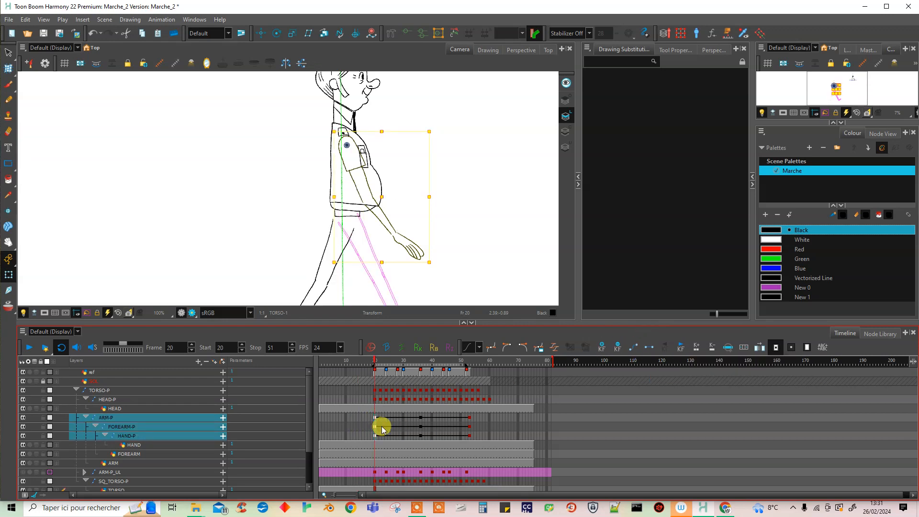
{"action": "left_click", "coordinate": [479, 348]}
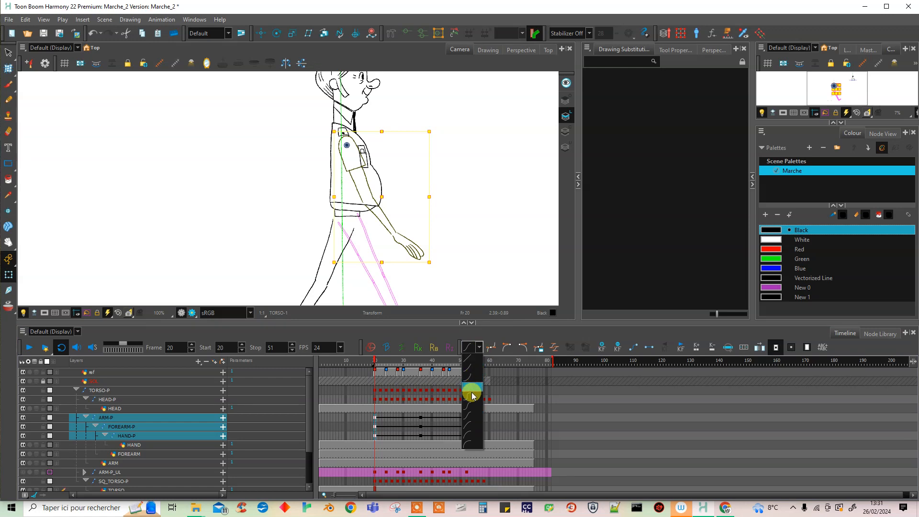
{"action": "left_click", "coordinate": [472, 417]}
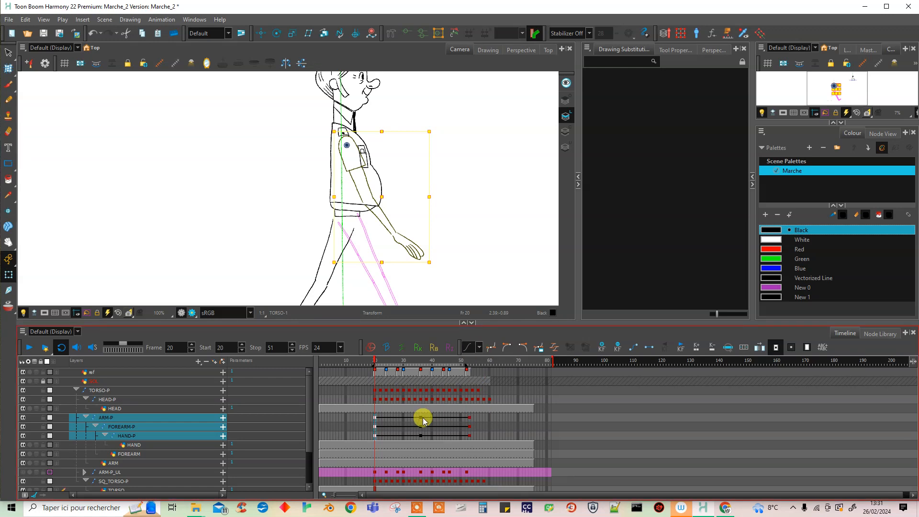
{"action": "left_click_drag", "start_coordinate": [421, 417], "coordinate": [421, 436]}
{"action": "left_click", "coordinate": [479, 348]}
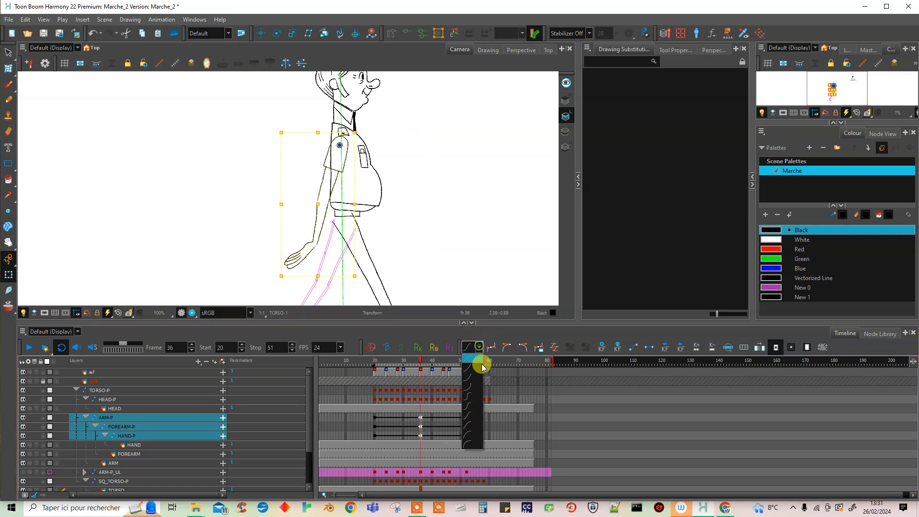
{"action": "left_click", "coordinate": [474, 415]}
{"action": "left_click_drag", "start_coordinate": [466, 418], "coordinate": [472, 431]}
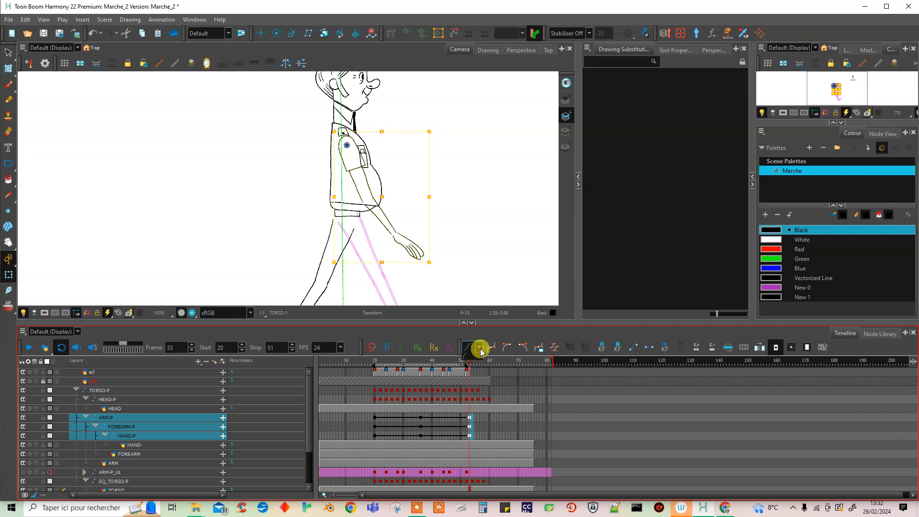
{"action": "left_click", "coordinate": [480, 348]}
{"action": "left_click", "coordinate": [473, 416]}
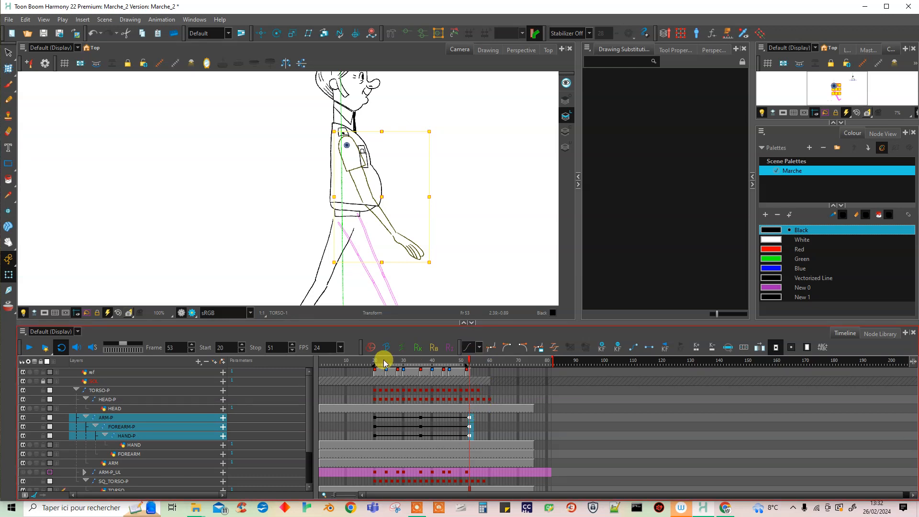
{"action": "left_click", "coordinate": [29, 347]}
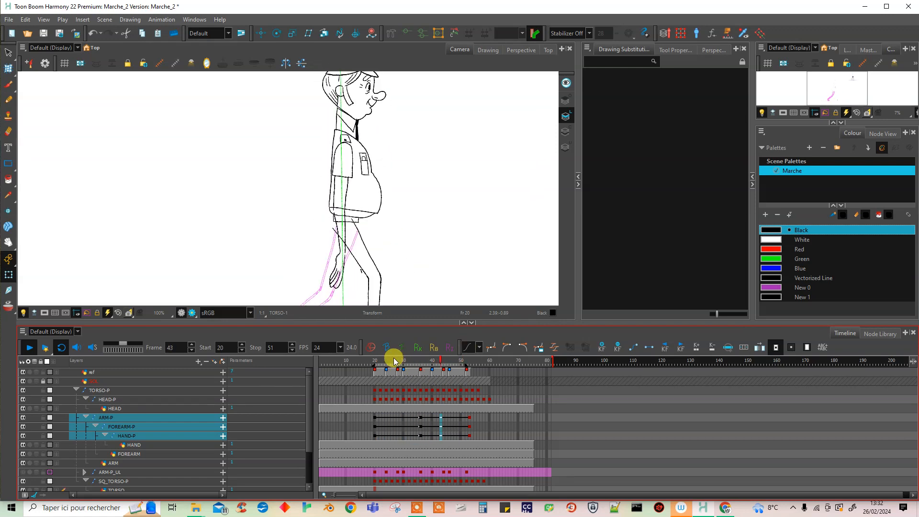
Step: Starting Set Ease for Multiple Parameters from frame 20, set the left and right time ratios at frame 36 to 33
{"action": "left_click", "coordinate": [375, 364]}
{"action": "left_click_drag", "start_coordinate": [376, 367], "coordinate": [375, 368]}
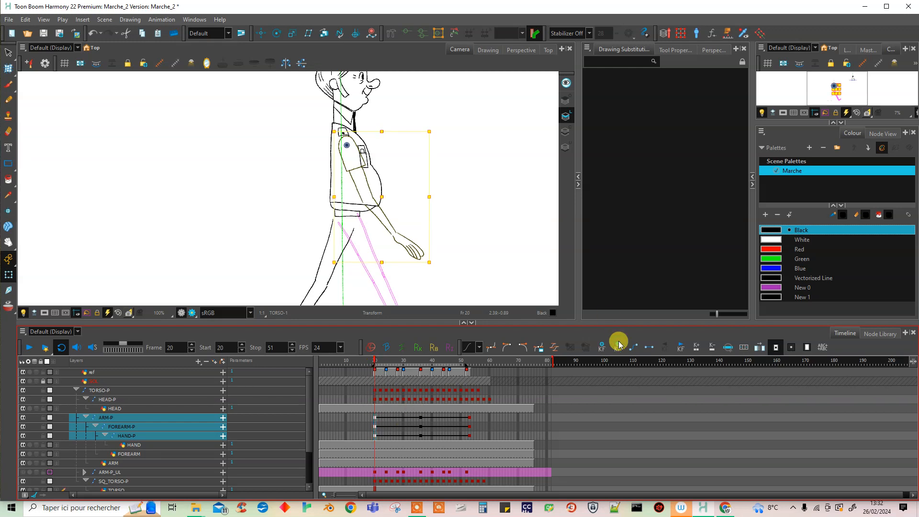
{"action": "left_click", "coordinate": [553, 344]}
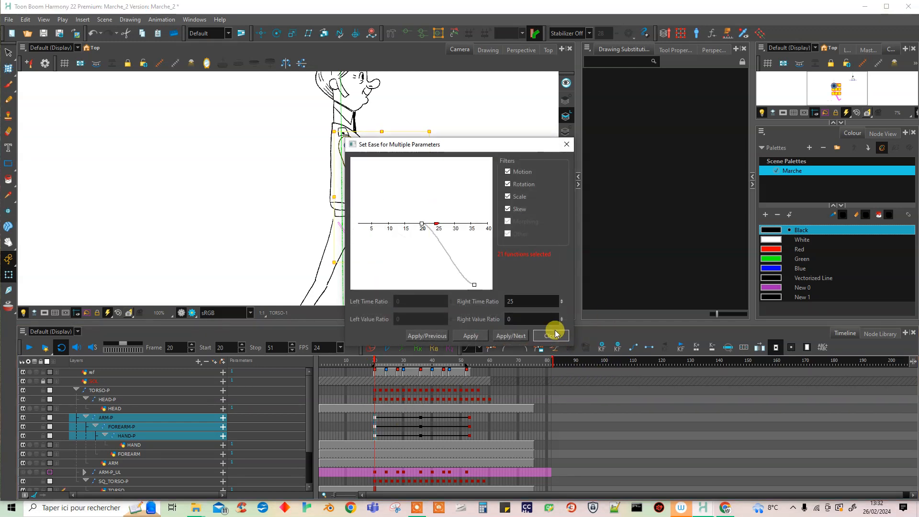
{"action": "double_click", "coordinate": [521, 301]}
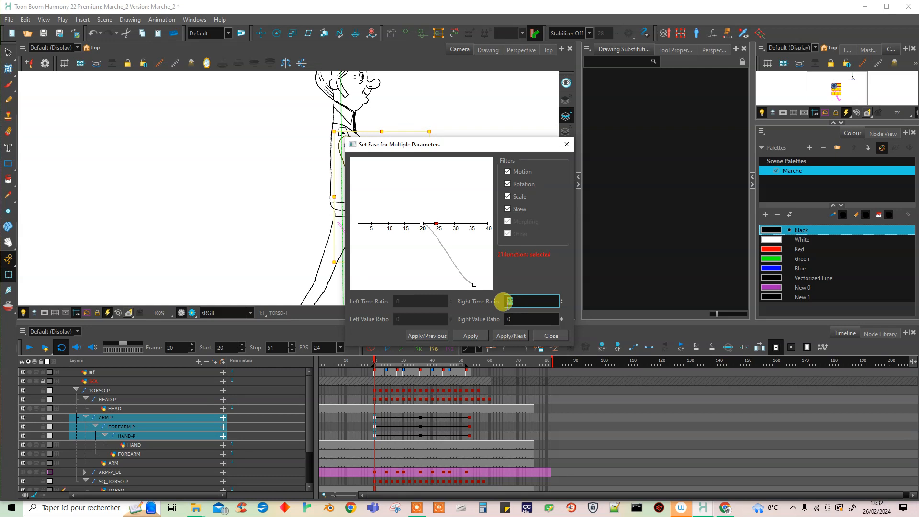
{"action": "left_click", "coordinate": [511, 335]}
{"action": "left_click_drag", "start_coordinate": [492, 139], "coordinate": [628, 85]}
{"action": "double_click", "coordinate": [535, 248]}
{"action": "type", "text": "33"}
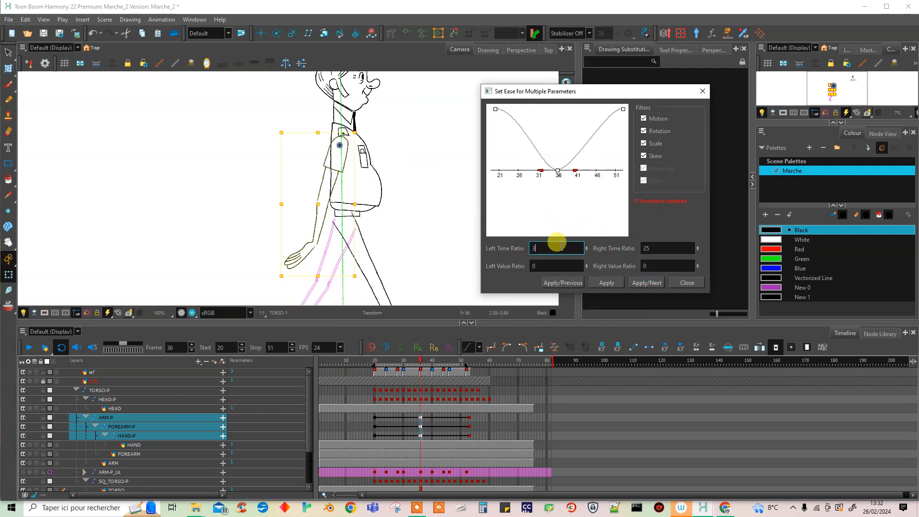
{"action": "double_click", "coordinate": [645, 247]}
{"action": "type", "text": "33"}
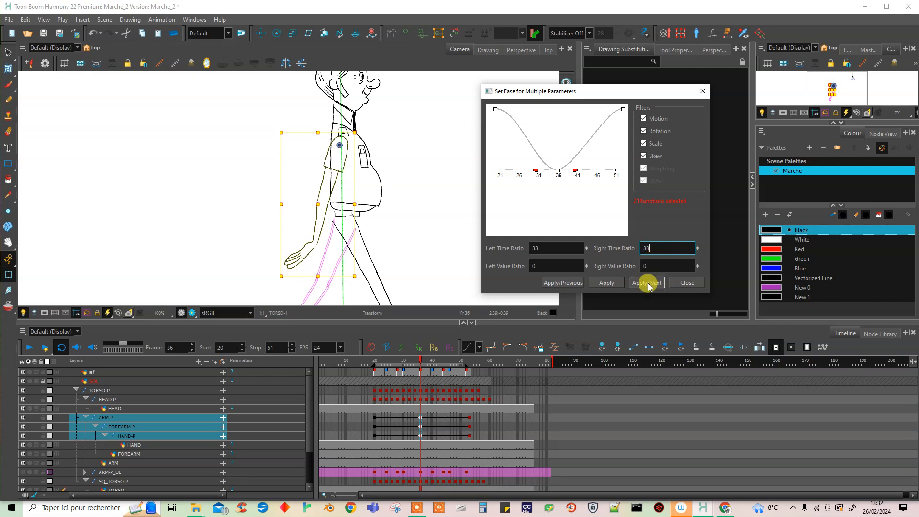
{"action": "left_click", "coordinate": [647, 283]}
Step: Set the left time ratio at frame 53 to 40 and play the walk cycle to review the arm swing
{"action": "double_click", "coordinate": [554, 248]}
{"action": "type", "text": "40"}
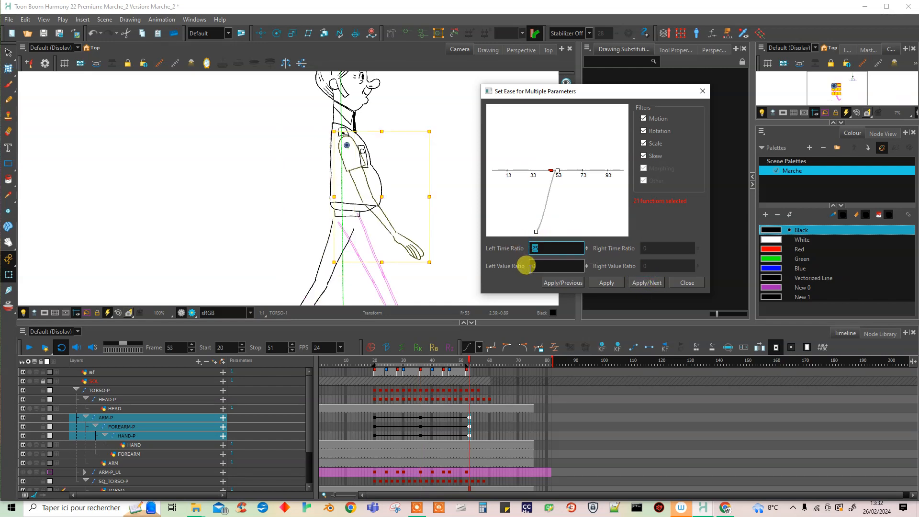
{"action": "left_click", "coordinate": [606, 282]}
{"action": "left_click", "coordinate": [688, 284]}
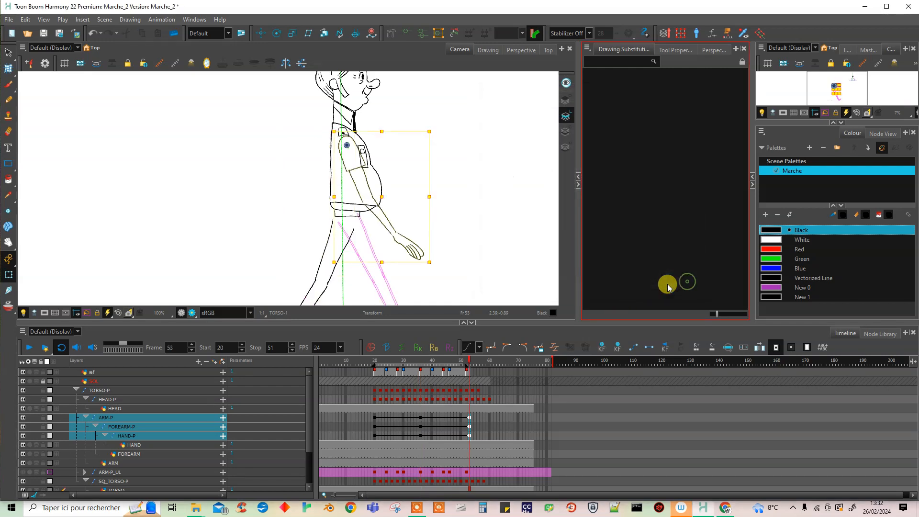
{"action": "left_click", "coordinate": [30, 347]}
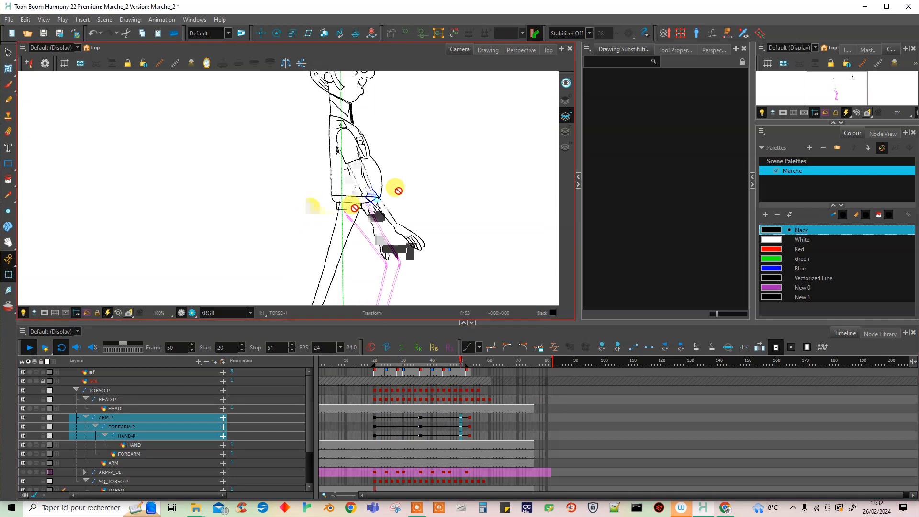
Step: Create keyframes every 2 frames on ARM-P, FOREARM-P and HAND-P from frame 20 to 53, keeping existing keyframes and forcing one at the end
{"action": "left_click_drag", "start_coordinate": [377, 418], "coordinate": [468, 438]}
{"action": "left_click_drag", "start_coordinate": [378, 421], "coordinate": [468, 438]}
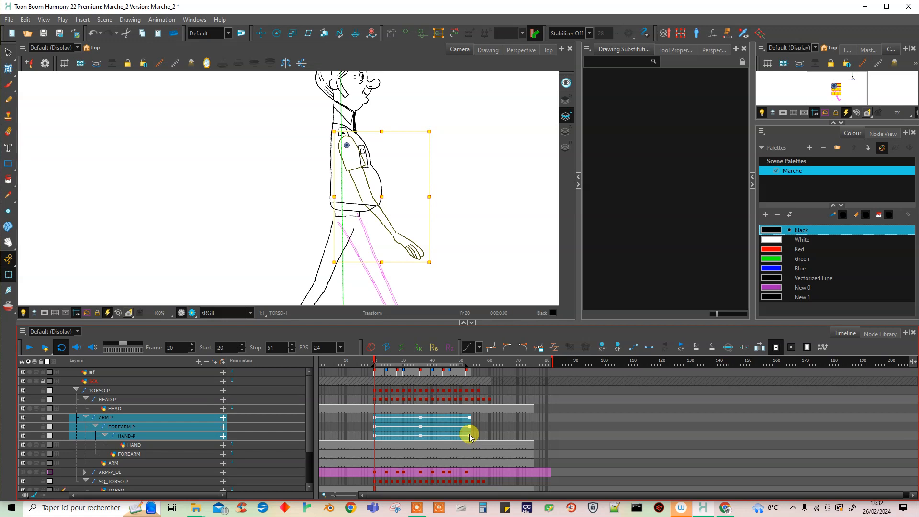
{"action": "left_click", "coordinate": [745, 348]}
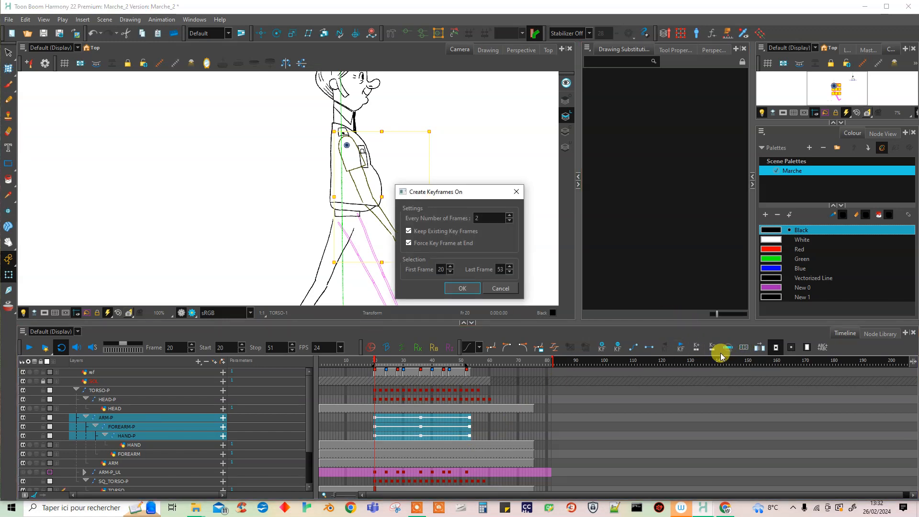
{"action": "left_click", "coordinate": [462, 287]}
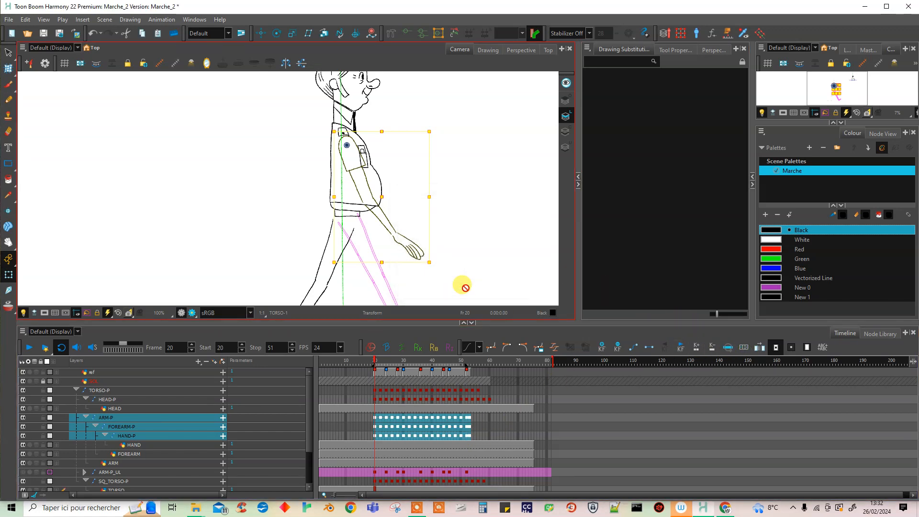
Step: Delete the frame 53 keyframes on ARM-P, FOREARM-P and HAND-P
{"action": "left_click", "coordinate": [476, 419]}
{"action": "left_click_drag", "start_coordinate": [470, 418], "coordinate": [470, 435]}
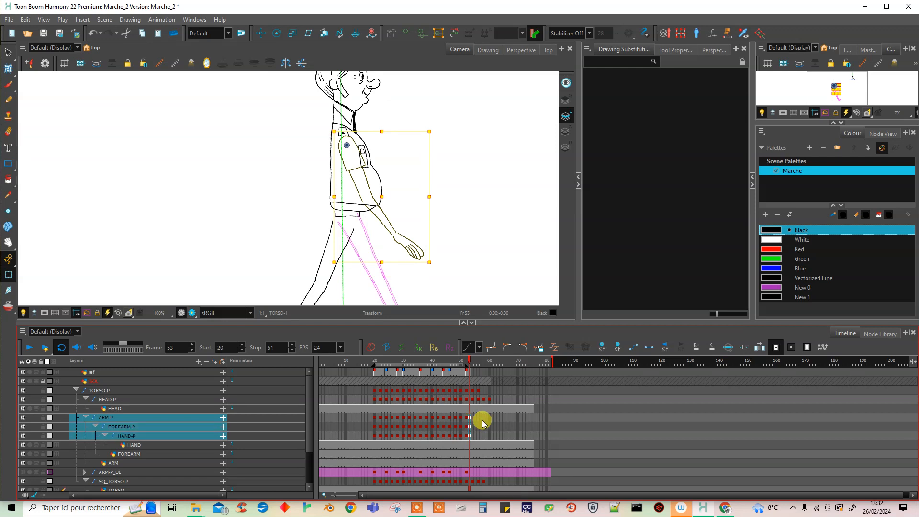
{"action": "left_click", "coordinate": [618, 348]}
Step: Shift the FOREARM-P and HAND-P keyframes 2 frames later, and the HAND-P keyframes another 2 frames so they start at frame 24
{"action": "left_click", "coordinate": [372, 427]}
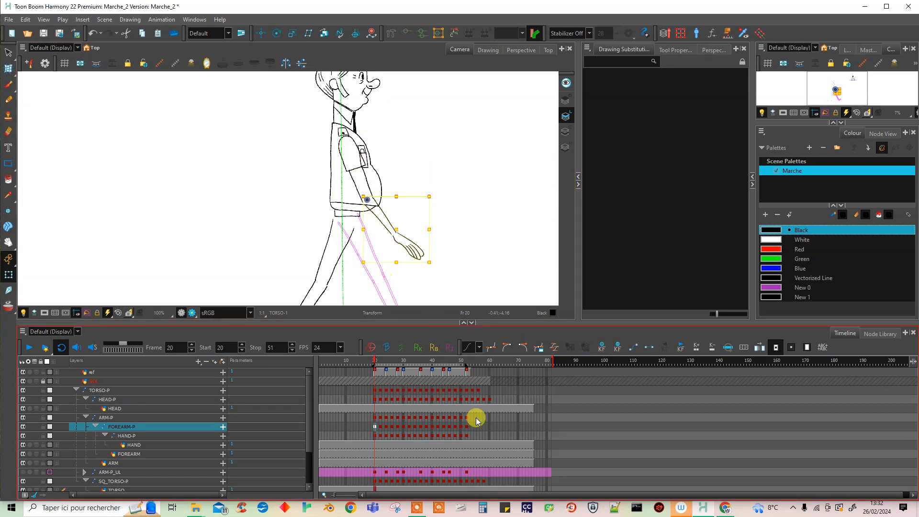
{"action": "left_click", "coordinate": [467, 436], "text": "shift"}
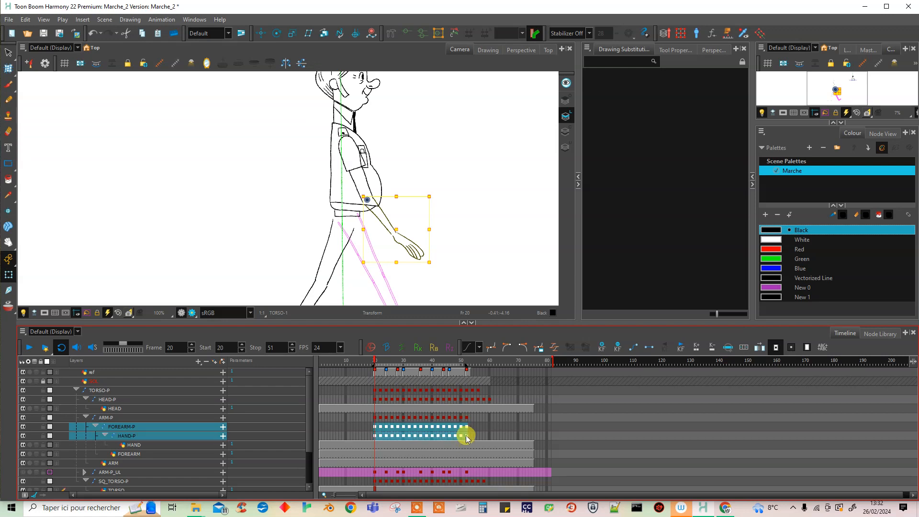
{"action": "left_click_drag", "start_coordinate": [375, 428], "coordinate": [381, 427]}
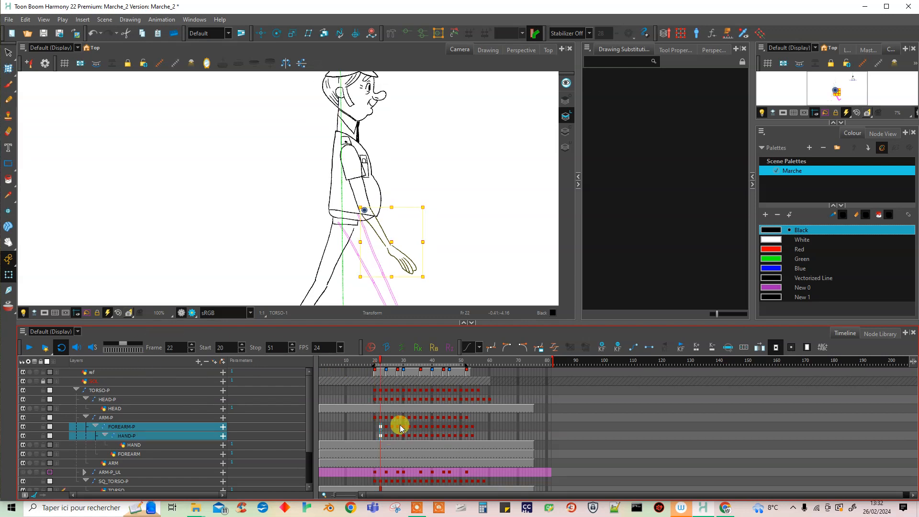
{"action": "left_click", "coordinate": [380, 436]}
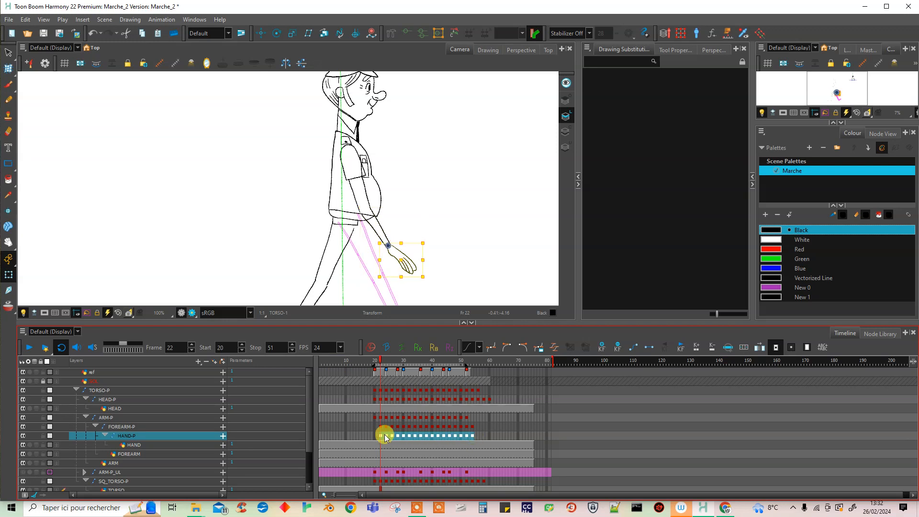
{"action": "left_click_drag", "start_coordinate": [383, 435], "coordinate": [387, 435]}
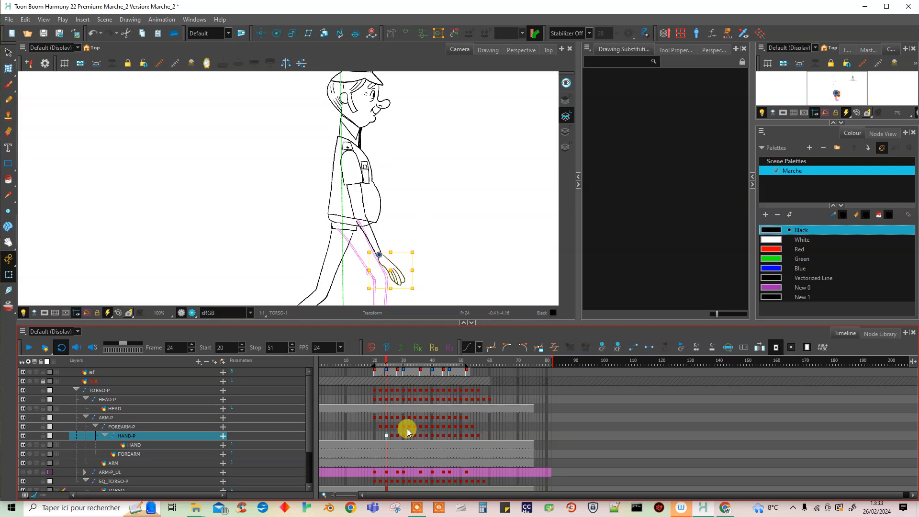
Step: Copy the frame 52 keyframes of FOREARM-P and HAND-P to frame 20 on their own layers, and play the cycle
{"action": "left_click", "coordinate": [467, 426]}
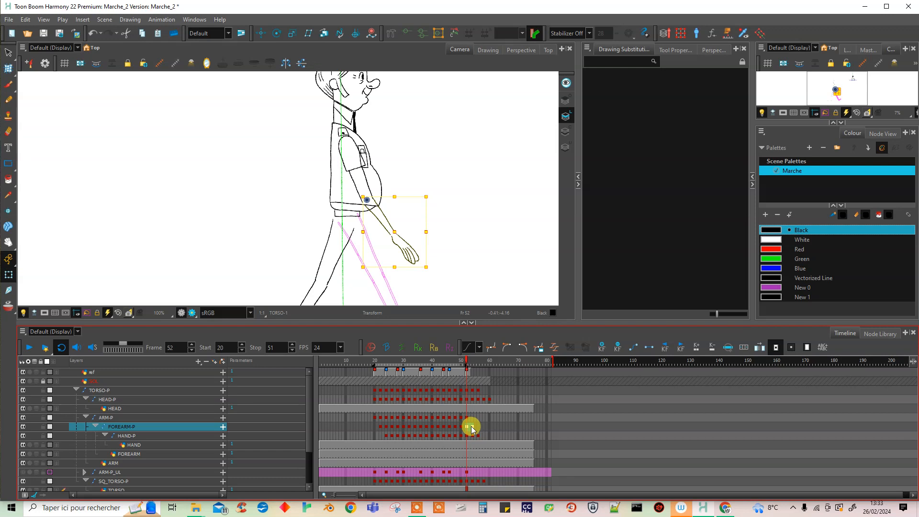
{"action": "key", "text": "ctrl+c"}
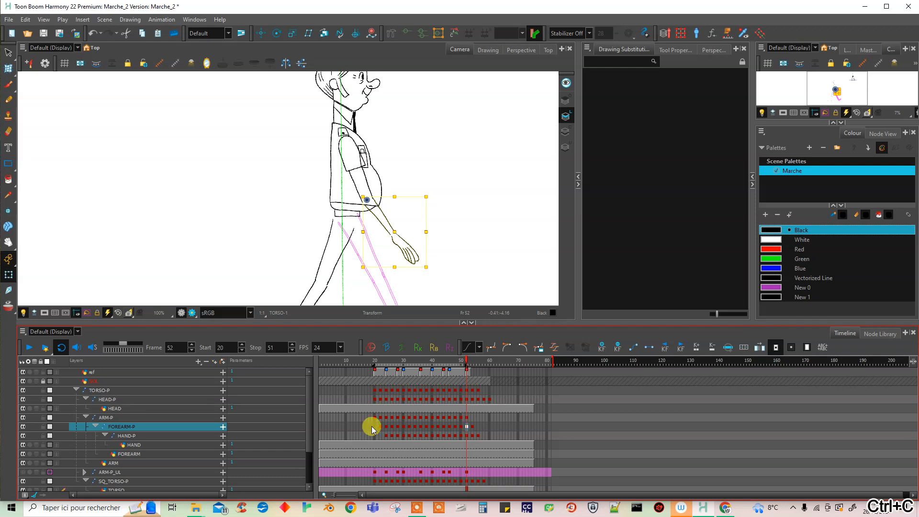
{"action": "key", "text": "ctrl+v"}
{"action": "left_click", "coordinate": [469, 435]}
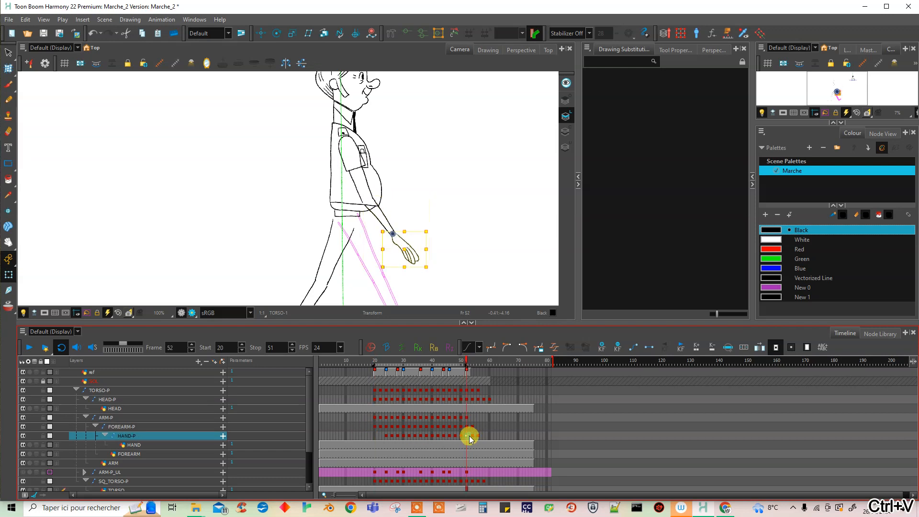
{"action": "left_click", "coordinate": [375, 436]}
{"action": "key", "text": "ctrl+v"}
{"action": "left_click", "coordinate": [29, 347]}
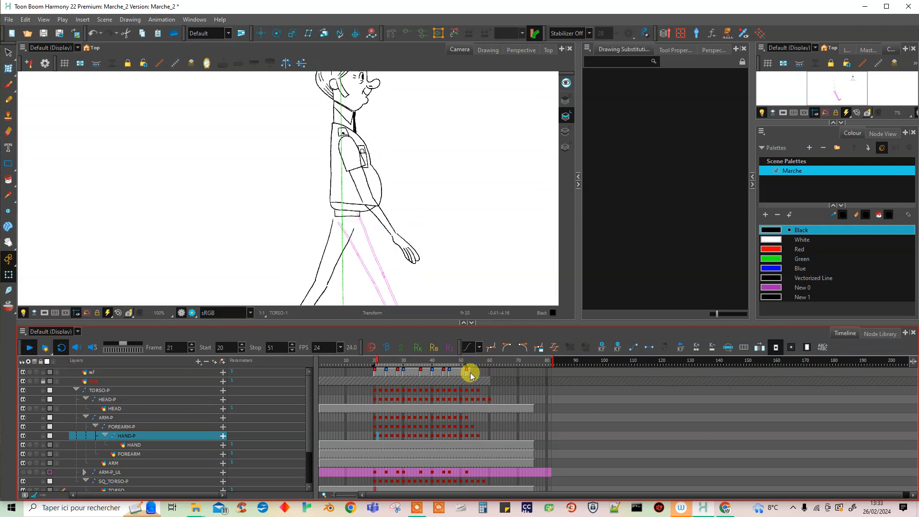
Step: Turn on onion skin and rotate the forearm upward at frames 22 and 24
{"action": "left_click", "coordinate": [387, 426]}
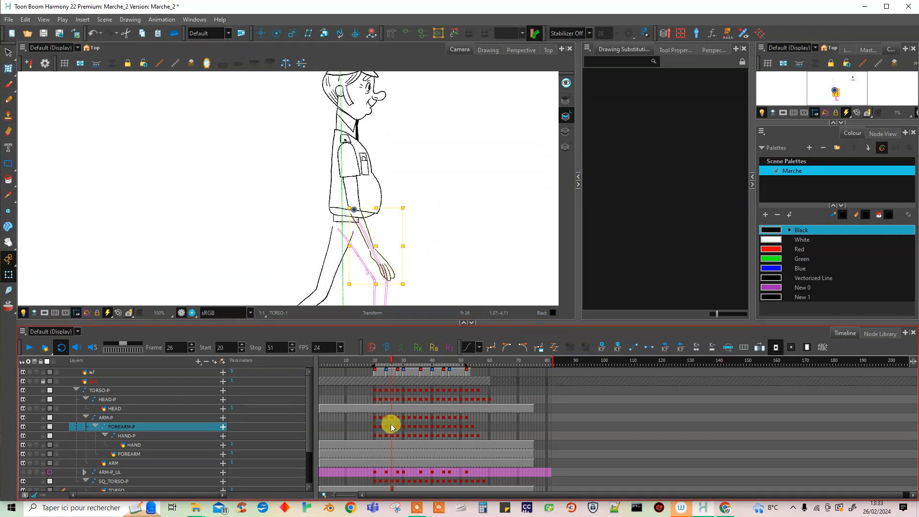
{"action": "mouse_move", "coordinate": [387, 362]}
{"action": "left_mouse_down"}
{"action": "mouse_move", "coordinate": [373, 364]}
{"action": "mouse_move", "coordinate": [380, 365]}
{"action": "left_mouse_up"}
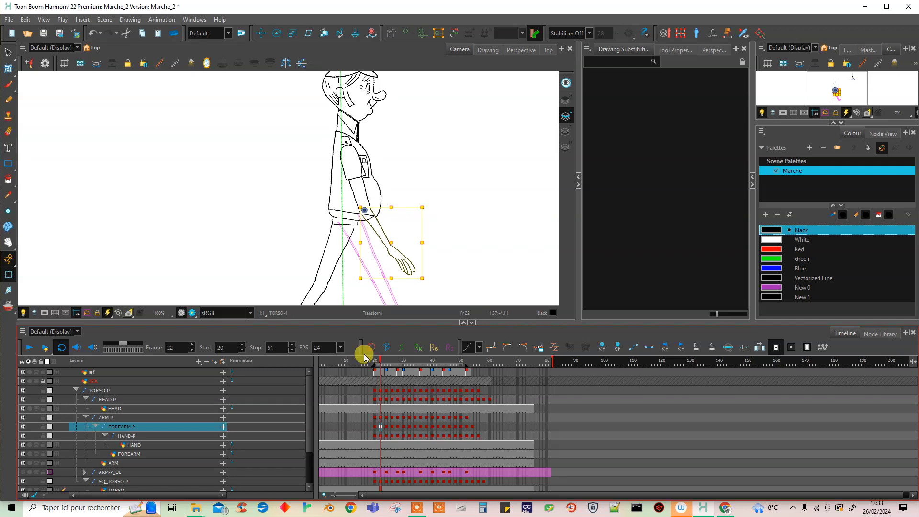
{"action": "left_click", "coordinate": [8, 306]}
{"action": "left_click_drag", "start_coordinate": [428, 207], "coordinate": [431, 183]}
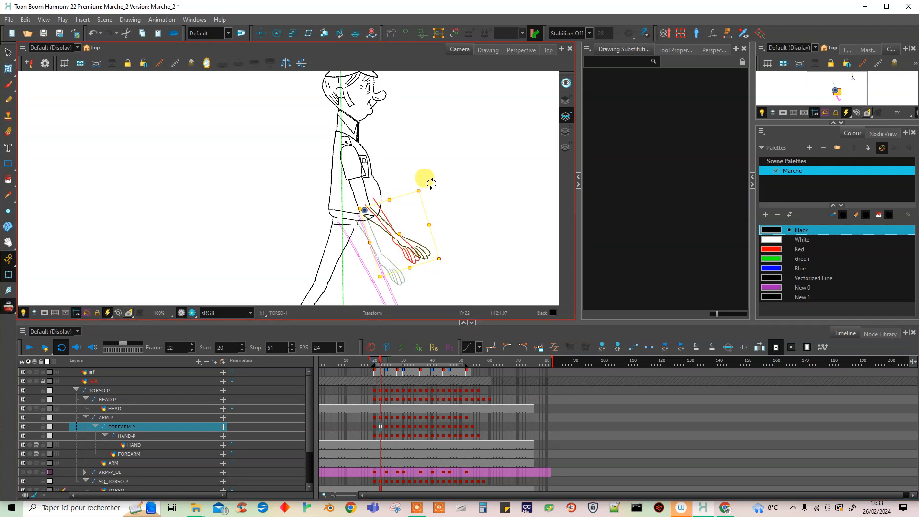
{"action": "left_click", "coordinate": [386, 426]}
{"action": "left_click_drag", "start_coordinate": [417, 209], "coordinate": [433, 165]}
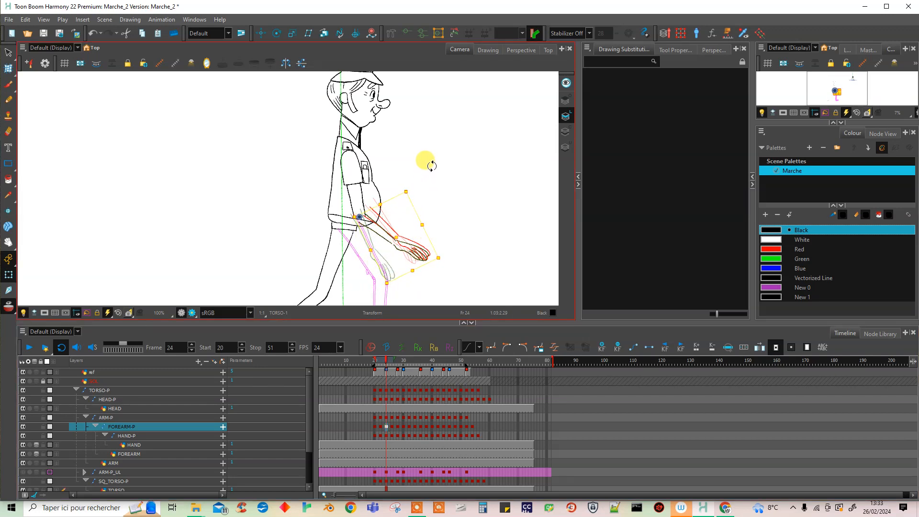
Step: Rotate the forearm upward at frames 26 and 28, and play the cycle to review the swing
{"action": "left_click_drag", "start_coordinate": [387, 365], "coordinate": [391, 366]}
{"action": "left_click", "coordinate": [408, 281]}
{"action": "left_click_drag", "start_coordinate": [410, 204], "coordinate": [422, 181]}
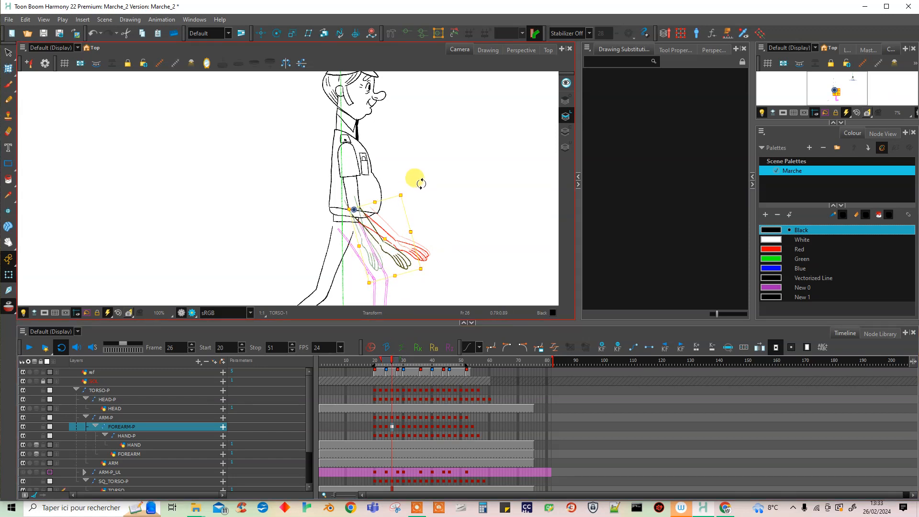
{"action": "left_click", "coordinate": [397, 427]}
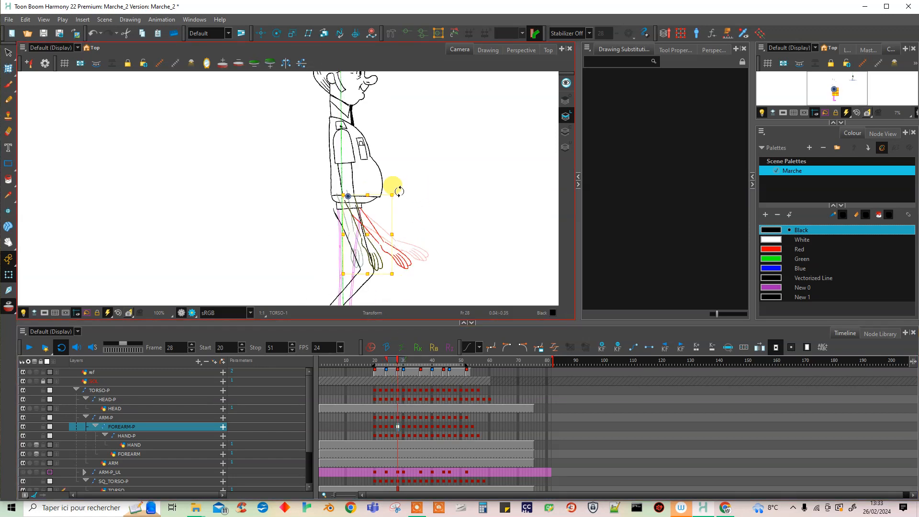
{"action": "left_click", "coordinate": [27, 348]}
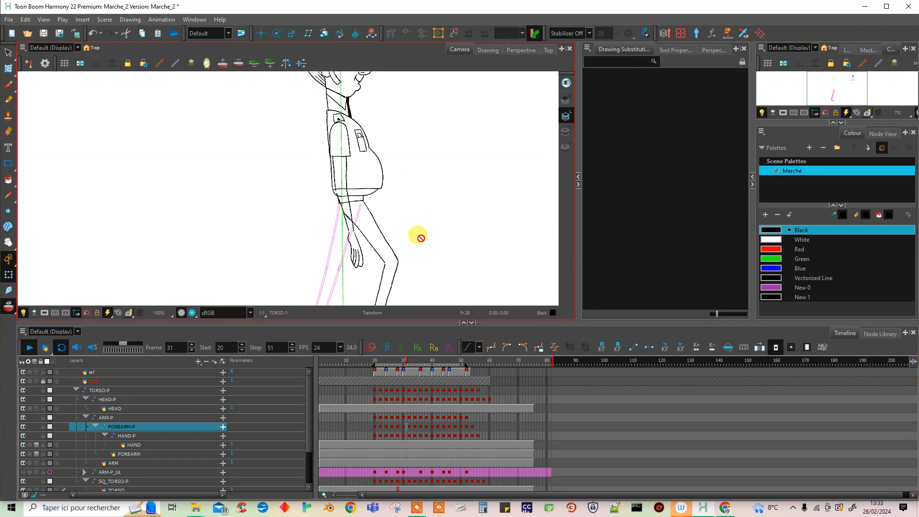
Step: Rotate the forearm slightly upward at frame 52 and copy that FOREARM-P keyframe to frame 20
{"action": "left_click_drag", "start_coordinate": [377, 360], "coordinate": [468, 365]}
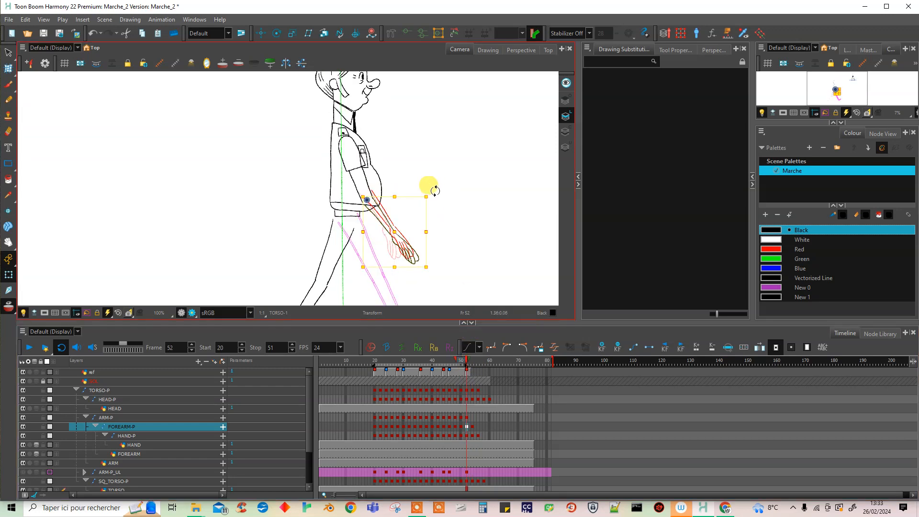
{"action": "left_click_drag", "start_coordinate": [432, 194], "coordinate": [437, 185]}
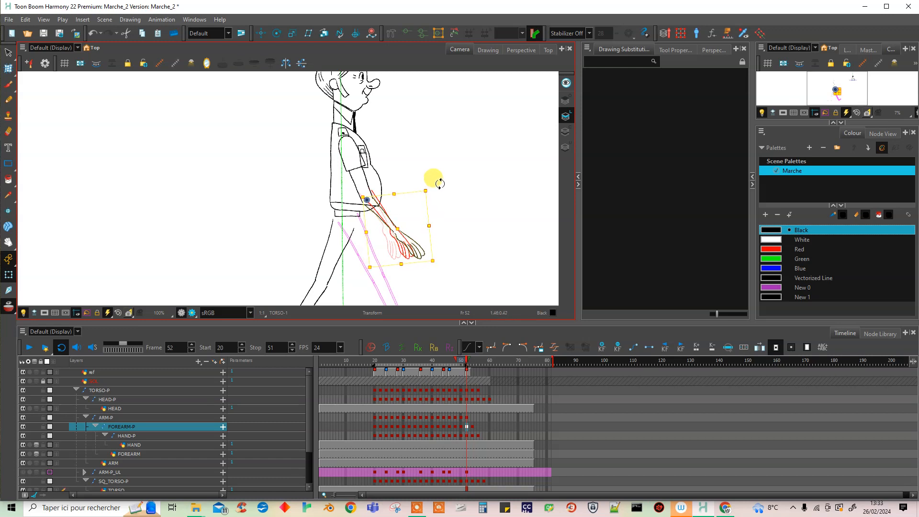
{"action": "left_click", "coordinate": [466, 426]}
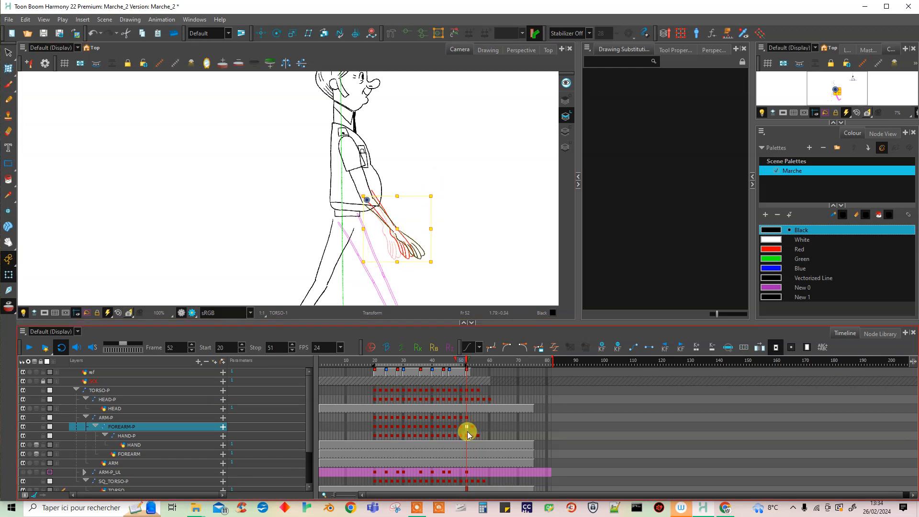
{"action": "left_click", "coordinate": [373, 427]}
{"action": "key", "text": "ctrl+v"}
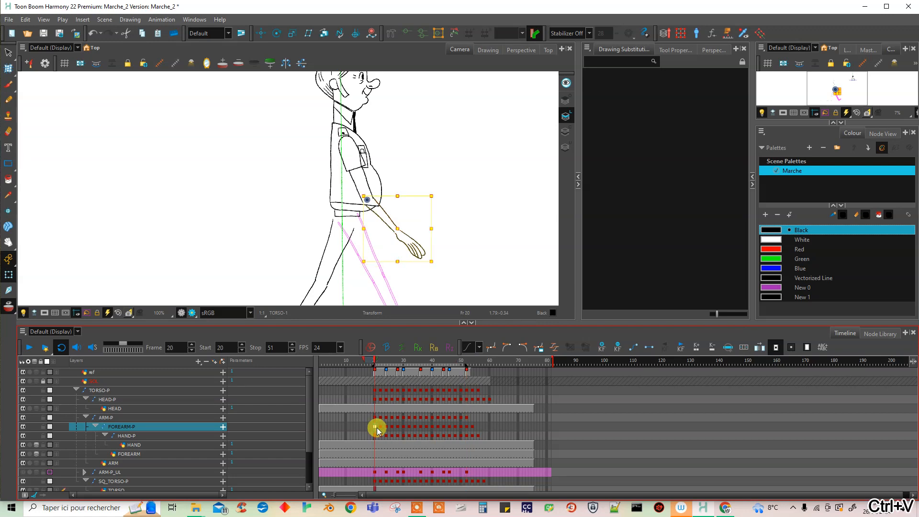
Step: Raise the forearm a little further at frames 22 and 24 to follow the onion-skinned arc
{"action": "left_click", "coordinate": [381, 426]}
{"action": "left_click", "coordinate": [440, 203]}
{"action": "left_click_drag", "start_coordinate": [439, 203], "coordinate": [441, 191]}
{"action": "left_click", "coordinate": [387, 430]}
{"action": "left_click", "coordinate": [437, 205]}
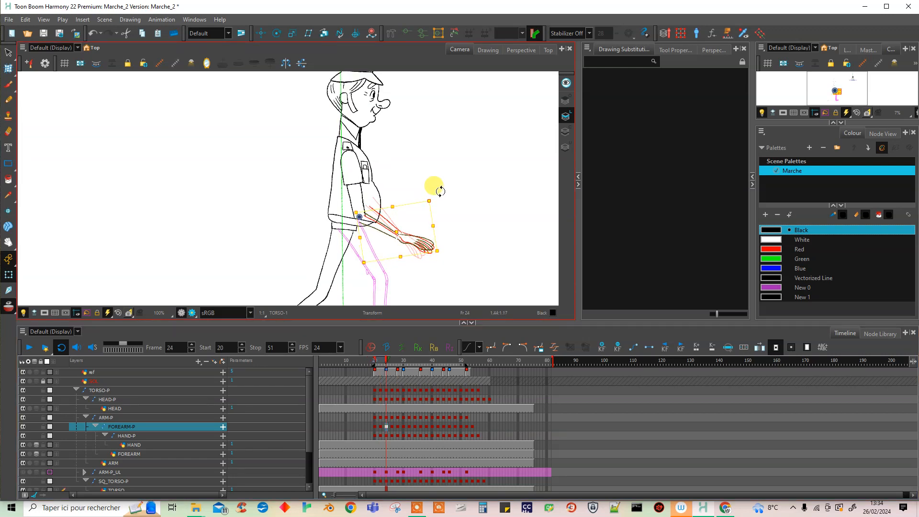
Step: Raise the forearm further at frames 26 and 28 and play the walk cycle
{"action": "left_click", "coordinate": [391, 426]}
{"action": "left_click", "coordinate": [417, 201]}
{"action": "left_click_drag", "start_coordinate": [417, 201], "coordinate": [436, 185]}
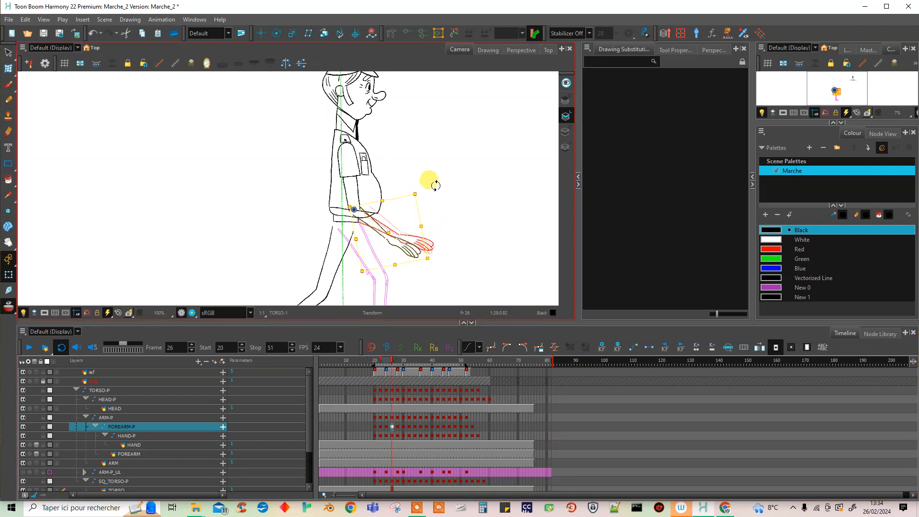
{"action": "left_click", "coordinate": [397, 427]}
{"action": "left_click", "coordinate": [416, 201]}
{"action": "left_click_drag", "start_coordinate": [401, 193], "coordinate": [425, 191]}
{"action": "left_click", "coordinate": [32, 347]}
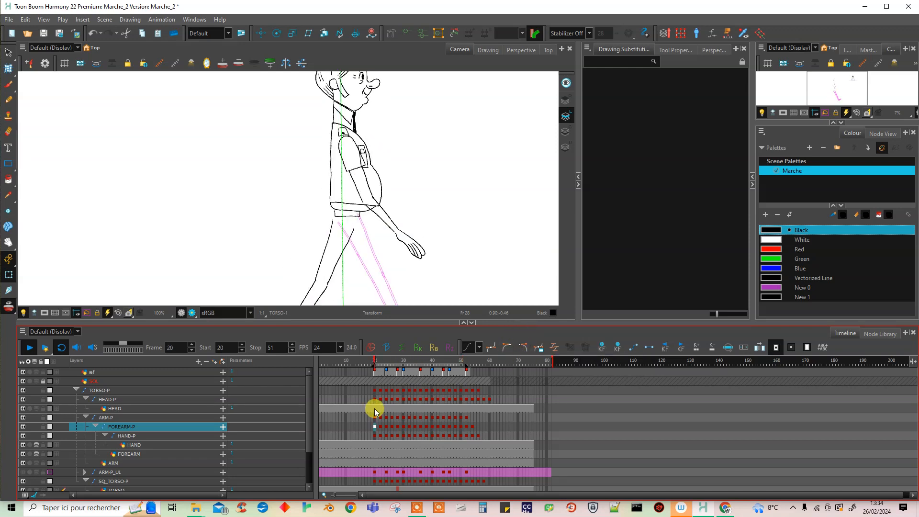
Step: Rotate the hand slightly backward on HAND-P at frames 48 and 50 so it trails the forearm
{"action": "left_click", "coordinate": [375, 434]}
{"action": "left_click", "coordinate": [395, 345]}
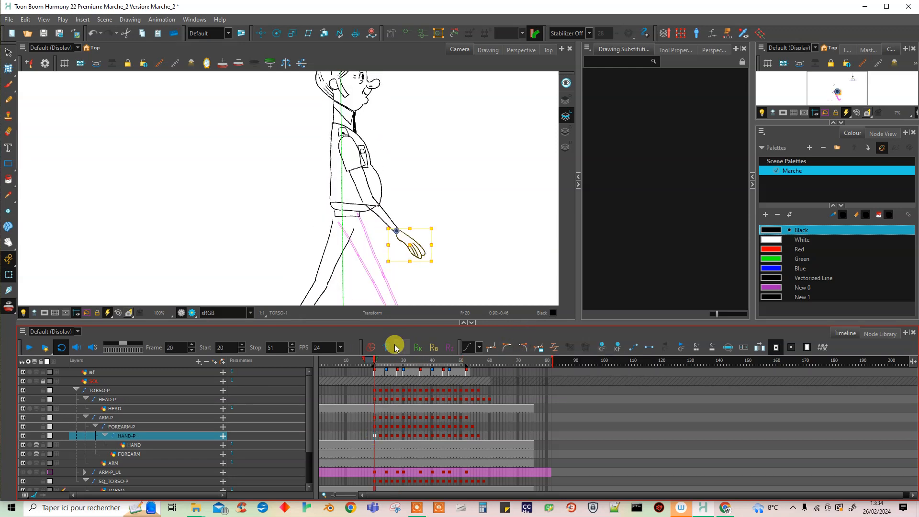
{"action": "left_click", "coordinate": [380, 437]}
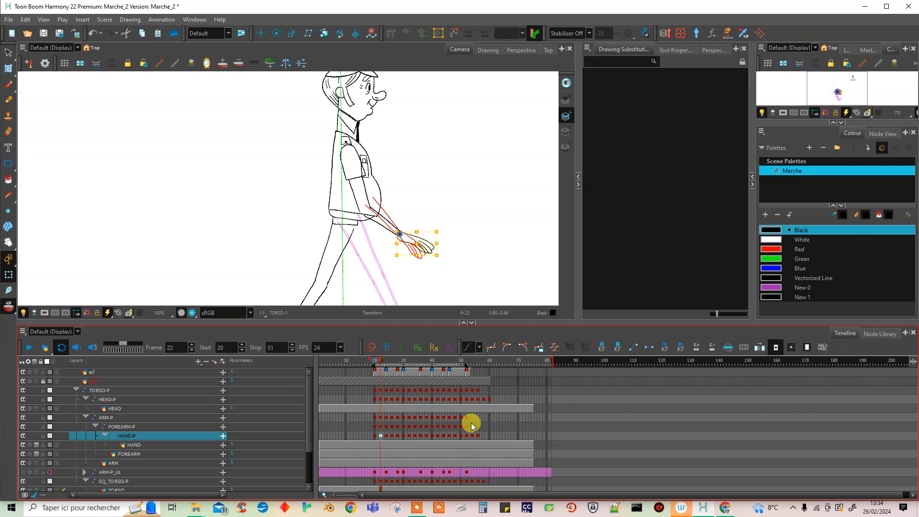
{"action": "mouse_move", "coordinate": [467, 367]}
{"action": "left_mouse_down"}
{"action": "mouse_move", "coordinate": [447, 360]}
{"action": "mouse_move", "coordinate": [467, 362]}
{"action": "mouse_move", "coordinate": [448, 364]}
{"action": "mouse_move", "coordinate": [456, 365]}
{"action": "left_mouse_up"}
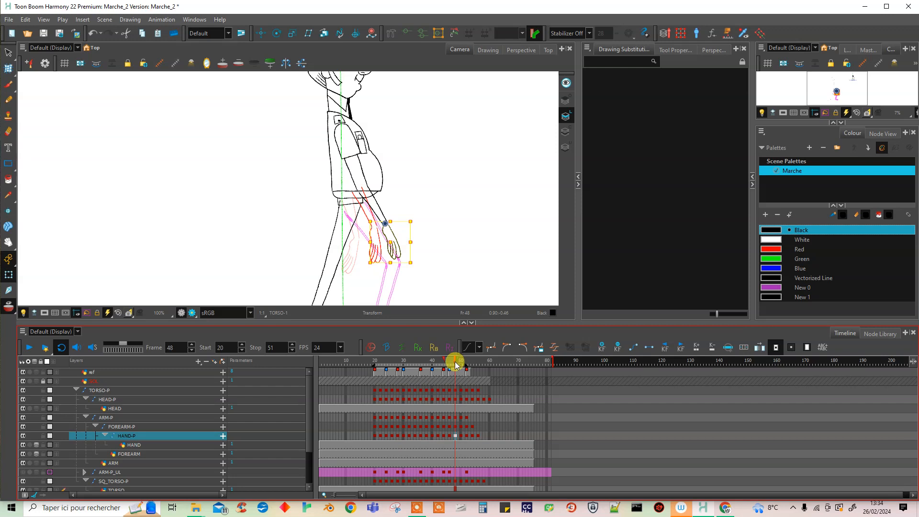
{"action": "left_click", "coordinate": [411, 264]}
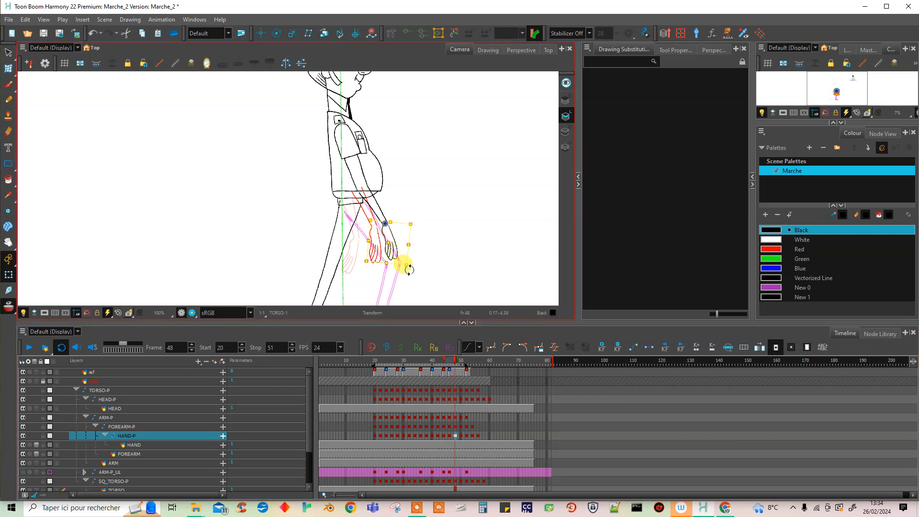
{"action": "left_click", "coordinate": [453, 427]}
{"action": "left_click", "coordinate": [461, 437]}
{"action": "left_click", "coordinate": [432, 260]}
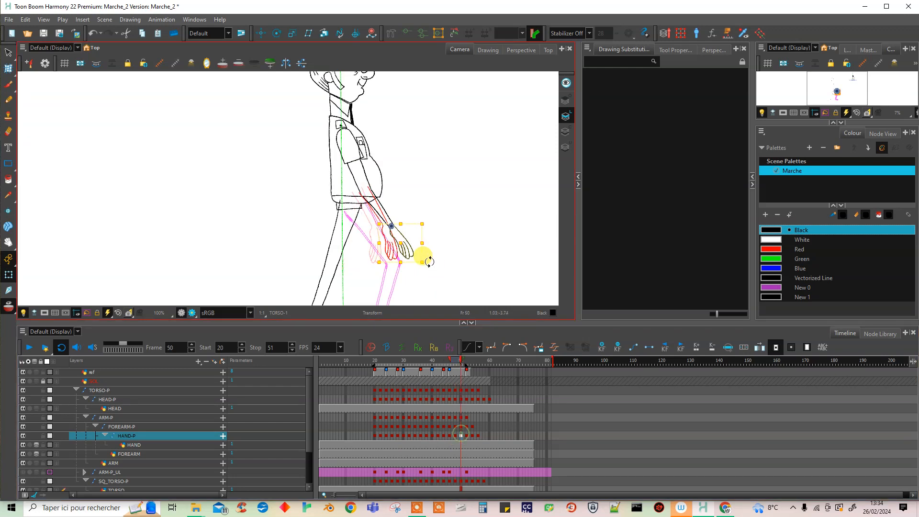
{"action": "left_click_drag", "start_coordinate": [427, 263], "coordinate": [416, 269]}
Step: Rotate the hand downward at frame 52 and copy that HAND-P keyframe to frame 20
{"action": "left_click", "coordinate": [469, 416]}
{"action": "left_click", "coordinate": [468, 437]}
{"action": "left_click", "coordinate": [447, 293]}
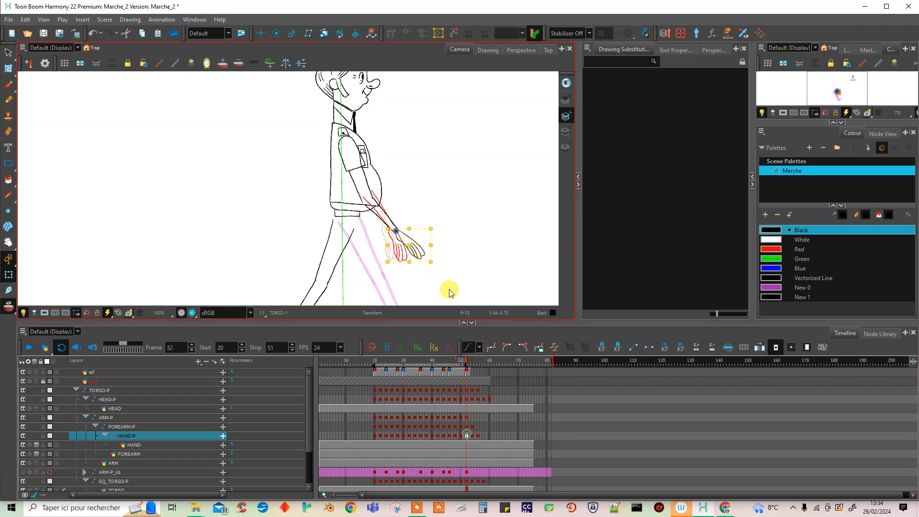
{"action": "left_click_drag", "start_coordinate": [430, 266], "coordinate": [424, 277]}
{"action": "left_click", "coordinate": [465, 436]}
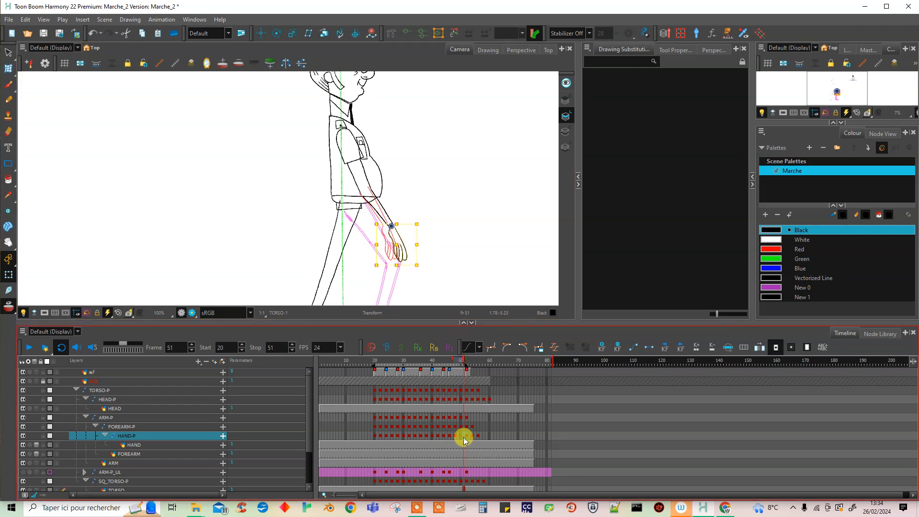
{"action": "left_click", "coordinate": [377, 435]}
{"action": "key", "text": "ctrl+v"}
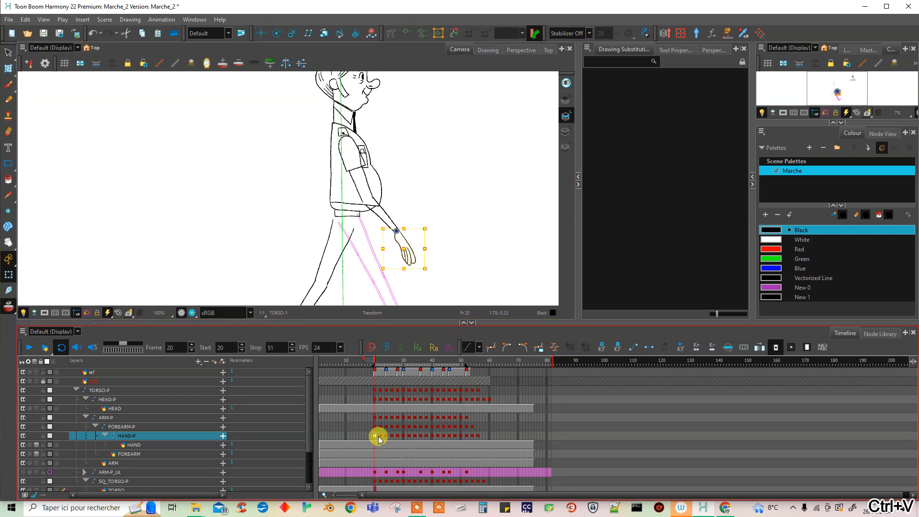
Step: Rotate the hand downward at frames 22 and 24 to delay it behind the rising forearm
{"action": "left_click", "coordinate": [380, 435]}
{"action": "left_click_drag", "start_coordinate": [436, 231], "coordinate": [438, 245]}
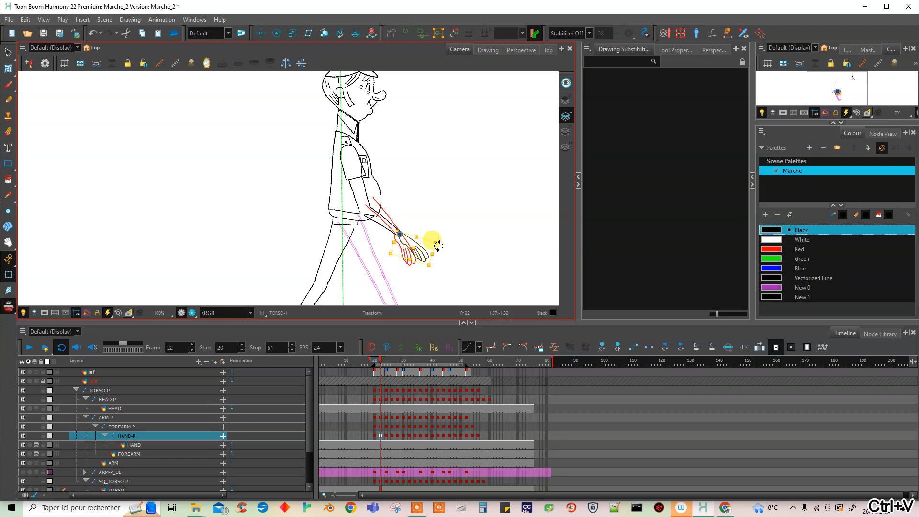
{"action": "left_click", "coordinate": [387, 435]}
{"action": "left_click_drag", "start_coordinate": [440, 234], "coordinate": [431, 243]}
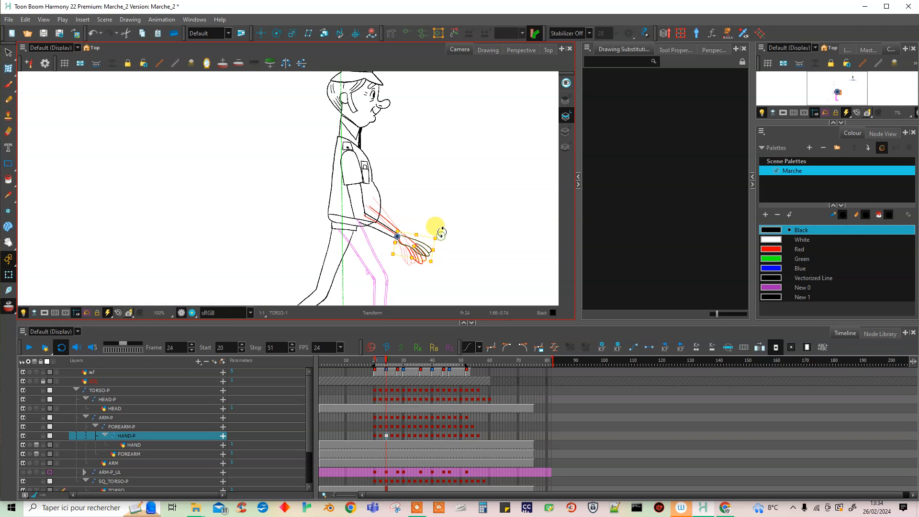
Step: Rotate the hand upward at frames 26 and 28 so it drags behind the descending forearm
{"action": "left_click", "coordinate": [391, 435]}
{"action": "left_click_drag", "start_coordinate": [429, 233], "coordinate": [430, 217]}
{"action": "left_click", "coordinate": [396, 435]}
{"action": "left_click", "coordinate": [398, 436]}
{"action": "mouse_move", "coordinate": [410, 242]}
{"action": "left_mouse_down"}
{"action": "mouse_move", "coordinate": [407, 205]}
{"action": "mouse_move", "coordinate": [418, 232]}
{"action": "left_mouse_up"}
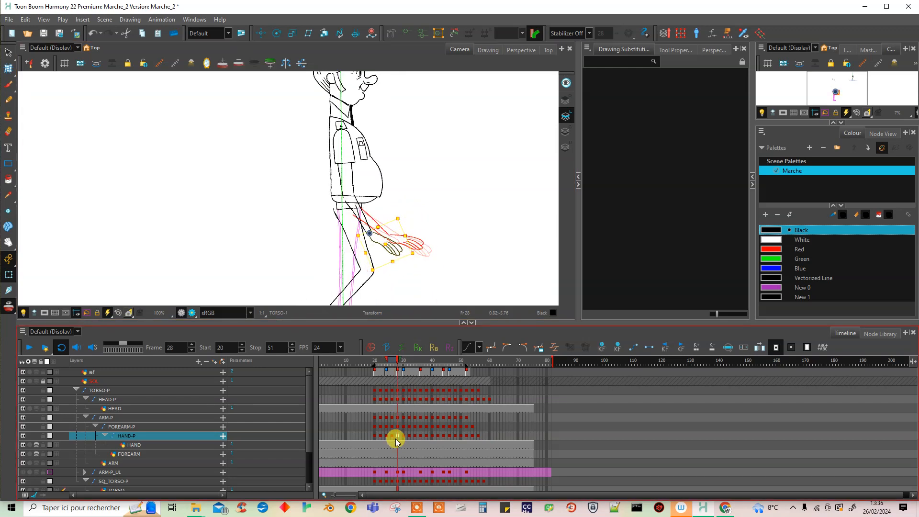
Step: Rotate the hand downward on HAND-P at frame 26, check its poses up to frame 32 and play back the walk
{"action": "left_click", "coordinate": [392, 433]}
{"action": "left_click", "coordinate": [425, 223]}
{"action": "left_click_drag", "start_coordinate": [430, 224], "coordinate": [431, 243]}
{"action": "left_click", "coordinate": [387, 435]}
{"action": "left_click", "coordinate": [401, 438]}
{"action": "left_click_drag", "start_coordinate": [383, 371], "coordinate": [404, 369]}
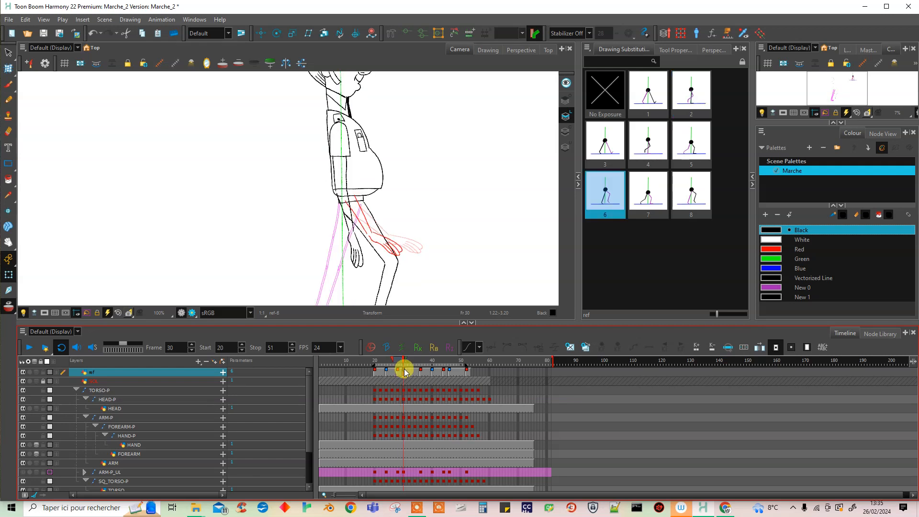
{"action": "left_click", "coordinate": [404, 435]}
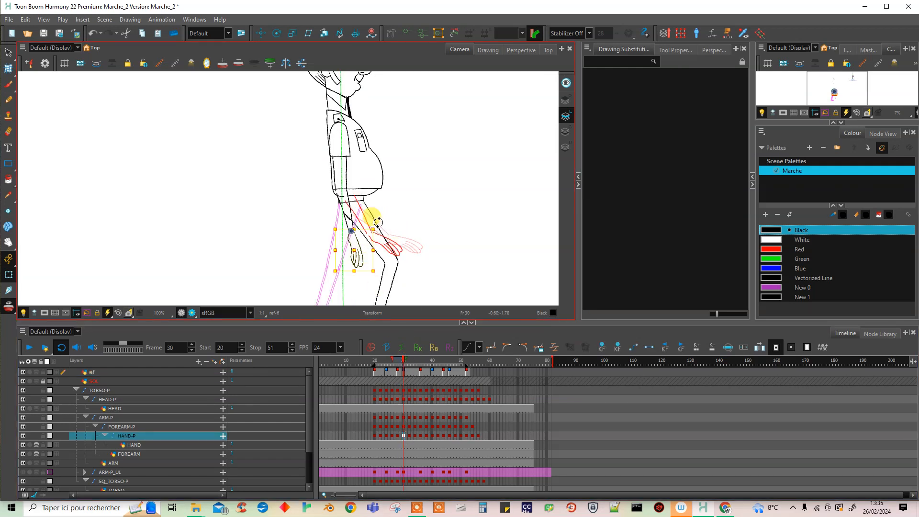
{"action": "left_click", "coordinate": [410, 435]}
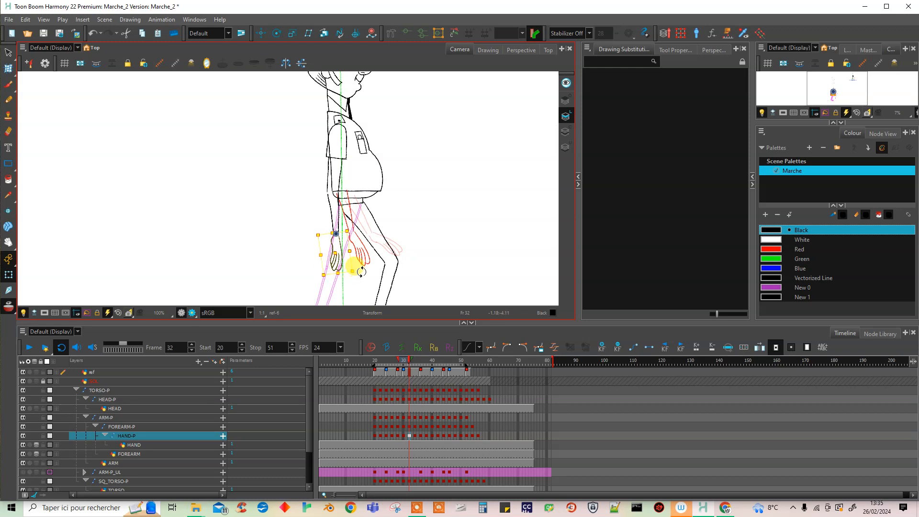
{"action": "left_click", "coordinate": [32, 346]}
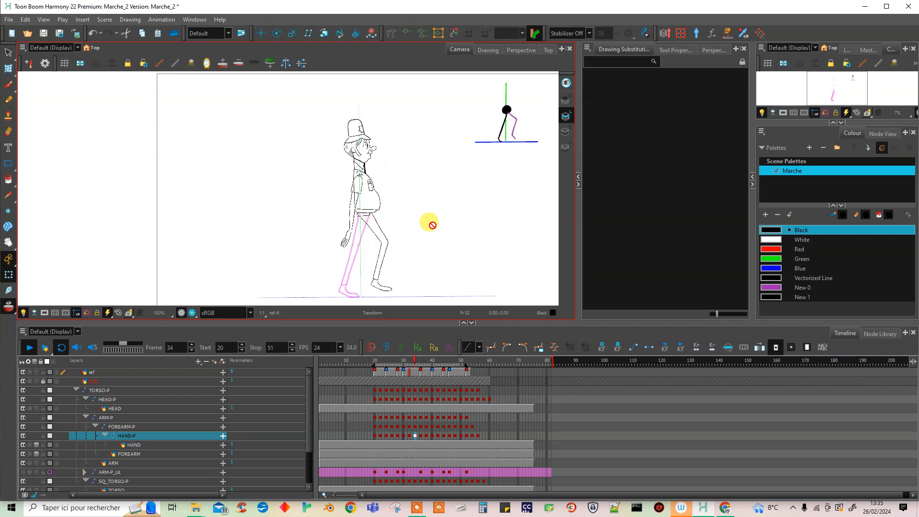
Step: Disable the TORSO-P and SQ_TORSO-P pegs so the torso holds still, and select the TORSO drawing
{"action": "left_click", "coordinate": [388, 361]}
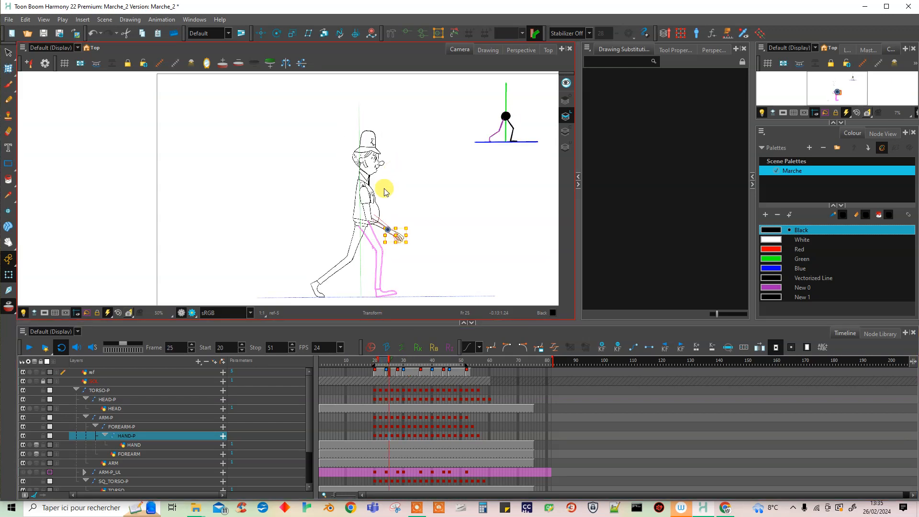
{"action": "scroll", "coordinate": [378, 187], "scroll_direction": "up", "scroll_amount": 2}
{"action": "scroll", "coordinate": [365, 180], "scroll_direction": "up", "scroll_amount": 1}
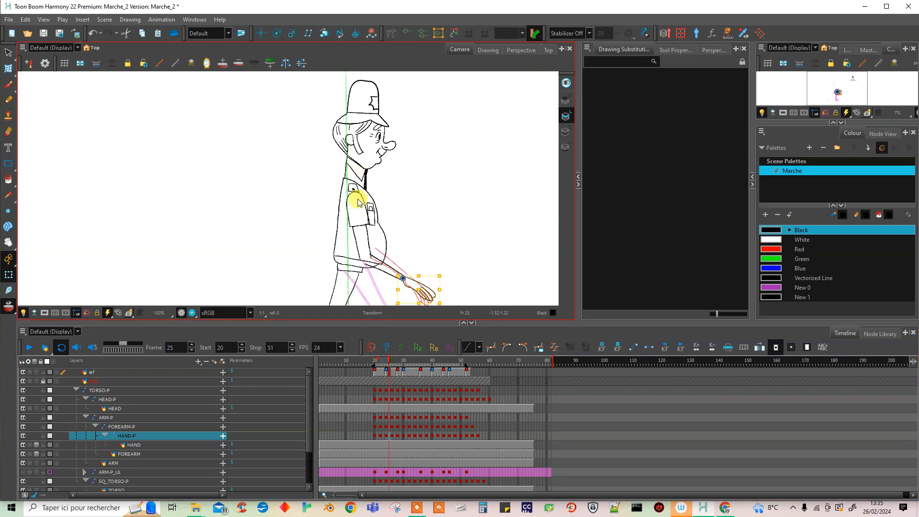
{"action": "left_click", "coordinate": [23, 390]}
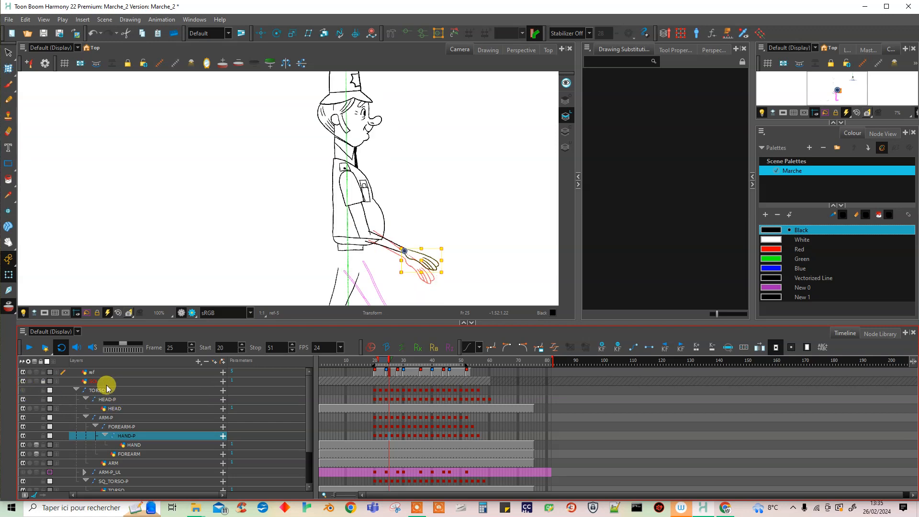
{"action": "left_click", "coordinate": [332, 360]}
{"action": "left_click_drag", "start_coordinate": [331, 360], "coordinate": [389, 360]}
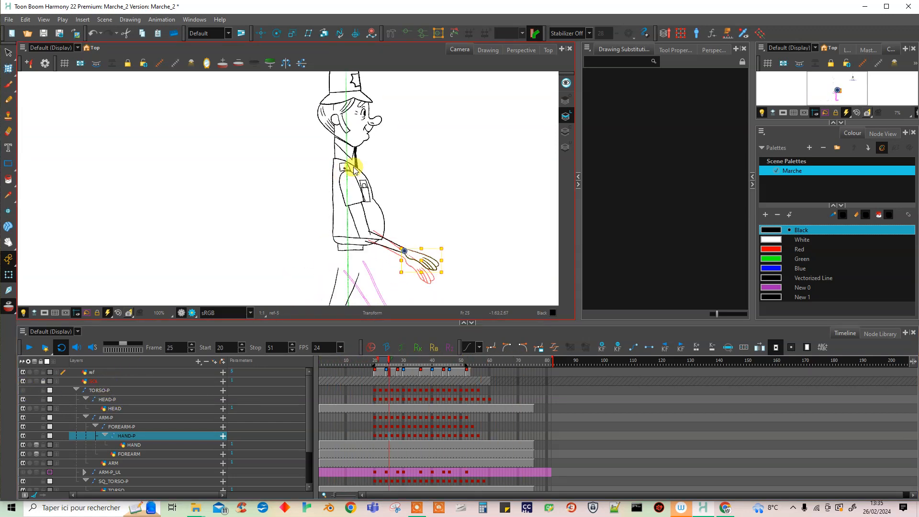
{"action": "scroll", "coordinate": [354, 170], "scroll_direction": "up", "scroll_amount": 1}
{"action": "left_click", "coordinate": [377, 362]}
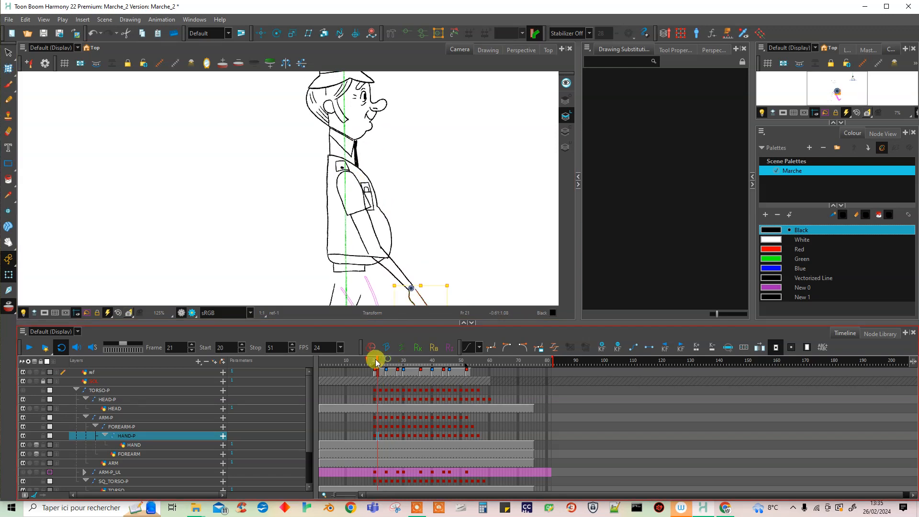
{"action": "left_click_drag", "start_coordinate": [322, 363], "coordinate": [415, 363]}
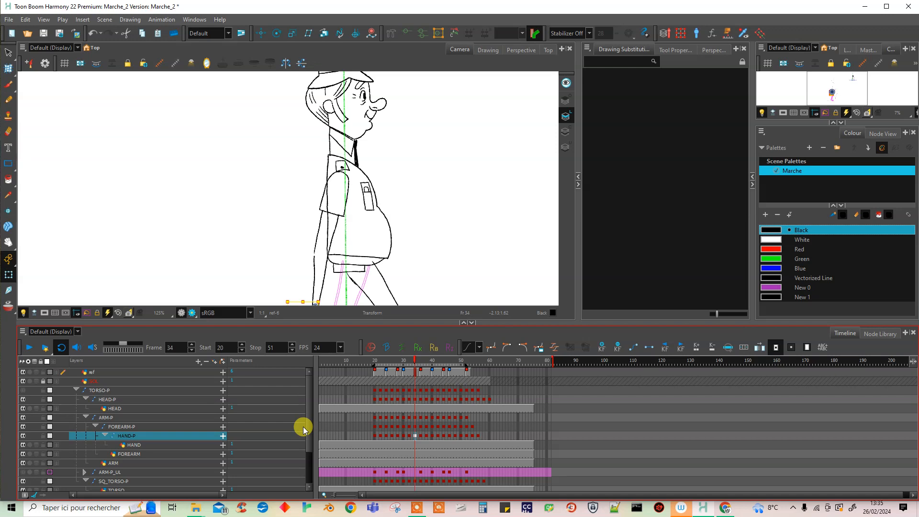
{"action": "left_click_drag", "start_coordinate": [309, 441], "coordinate": [310, 463]}
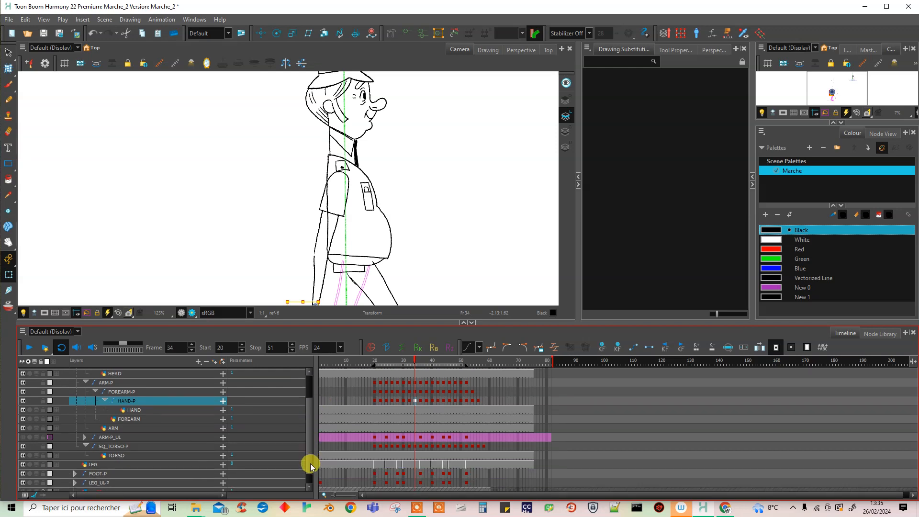
{"action": "left_click", "coordinate": [377, 455]}
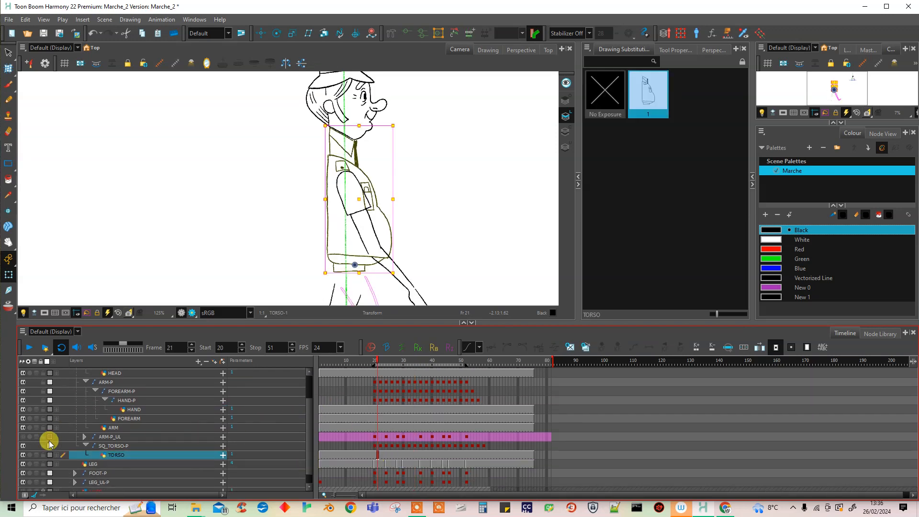
{"action": "left_click", "coordinate": [23, 446]}
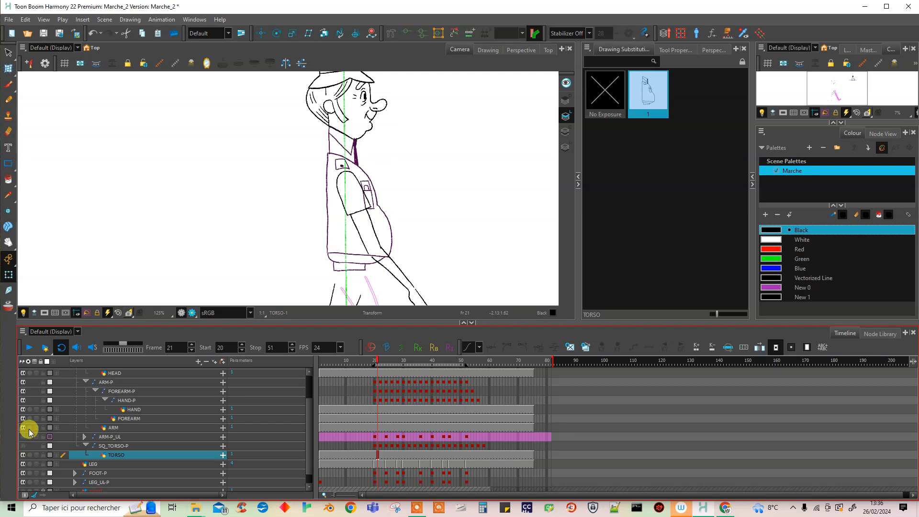
Step: Duplicate the TORSO drawing at frame 20
{"action": "mouse_move", "coordinate": [376, 358]}
{"action": "left_mouse_down"}
{"action": "mouse_move", "coordinate": [458, 365]}
{"action": "mouse_move", "coordinate": [377, 370]}
{"action": "left_mouse_up"}
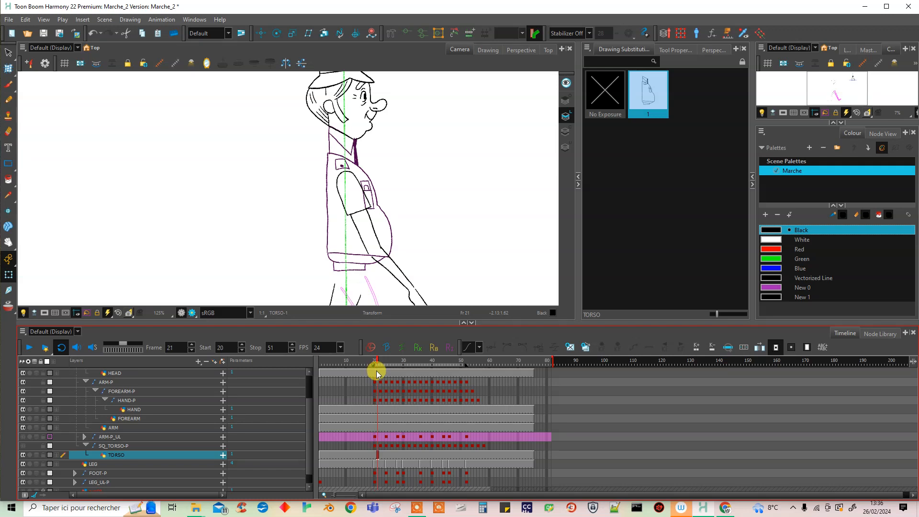
{"action": "left_click", "coordinate": [374, 455]}
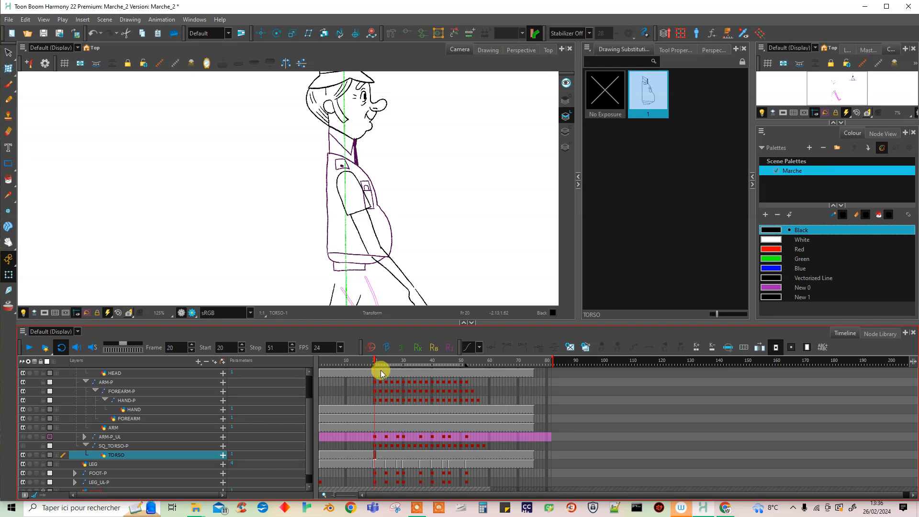
{"action": "left_click", "coordinate": [585, 347]}
Step: Reshape the shoulder badge on the duplicated torso drawing with the Perspective tool, shifting it slightly forward
{"action": "left_click", "coordinate": [8, 52]}
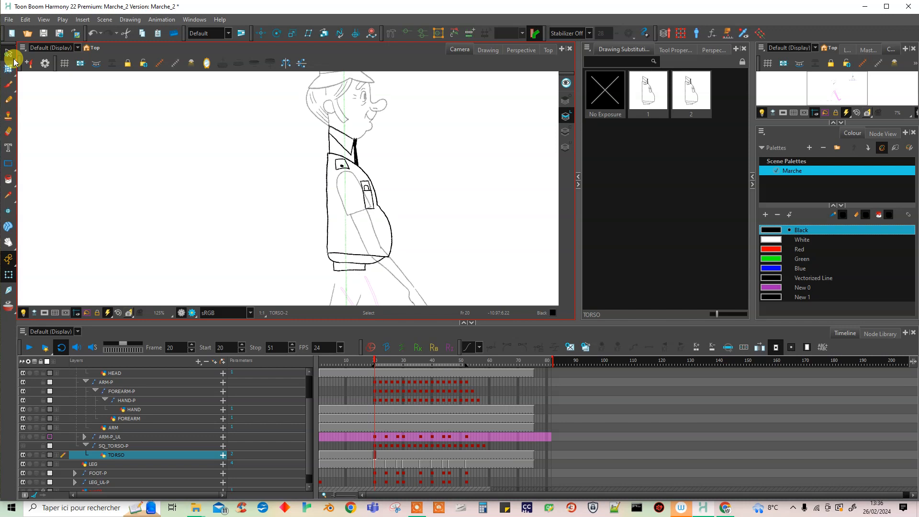
{"action": "left_click", "coordinate": [356, 171]}
{"action": "scroll", "coordinate": [356, 172], "scroll_direction": "up", "scroll_amount": 5}
{"action": "mouse_move", "coordinate": [341, 164]}
{"action": "left_mouse_down"}
{"action": "mouse_move", "coordinate": [309, 156]}
{"action": "mouse_move", "coordinate": [341, 191]}
{"action": "left_mouse_up"}
{"action": "left_click", "coordinate": [9, 68]}
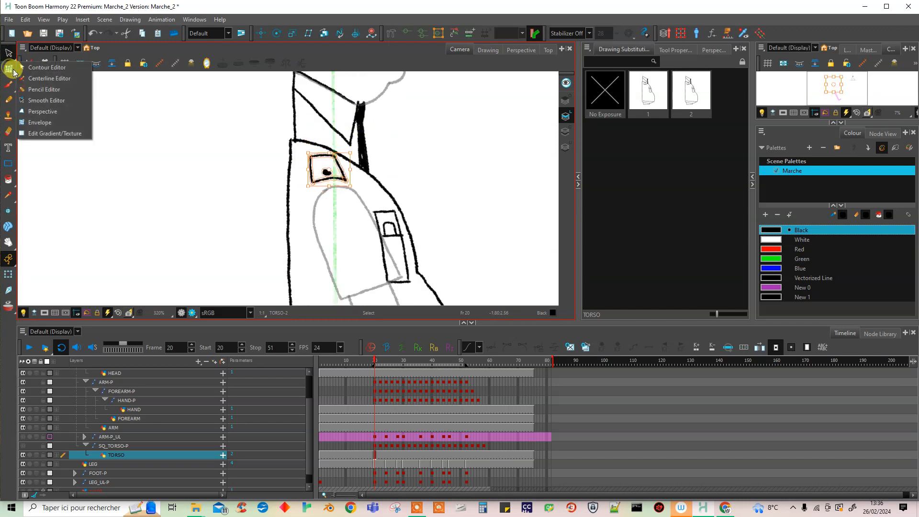
{"action": "left_click", "coordinate": [31, 111]}
{"action": "mouse_move", "coordinate": [334, 190]}
{"action": "left_mouse_down"}
{"action": "mouse_move", "coordinate": [353, 190]}
{"action": "mouse_move", "coordinate": [349, 181]}
{"action": "mouse_move", "coordinate": [367, 233]}
{"action": "mouse_move", "coordinate": [410, 273]}
{"action": "mouse_move", "coordinate": [390, 206]}
{"action": "mouse_move", "coordinate": [376, 200]}
{"action": "left_mouse_up"}
Step: Narrow the chest pocket from its rear edge with the Perspective tool and nudge it slightly forward
{"action": "mouse_move", "coordinate": [431, 204]}
{"action": "left_mouse_down"}
{"action": "mouse_move", "coordinate": [404, 290]}
{"action": "mouse_move", "coordinate": [404, 239]}
{"action": "mouse_move", "coordinate": [372, 204]}
{"action": "left_mouse_up"}
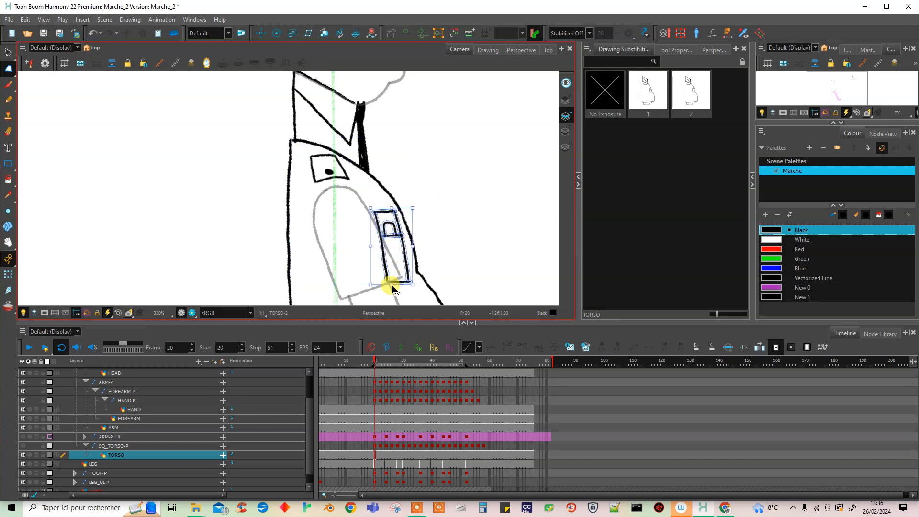
{"action": "left_click_drag", "start_coordinate": [372, 247], "coordinate": [377, 249]}
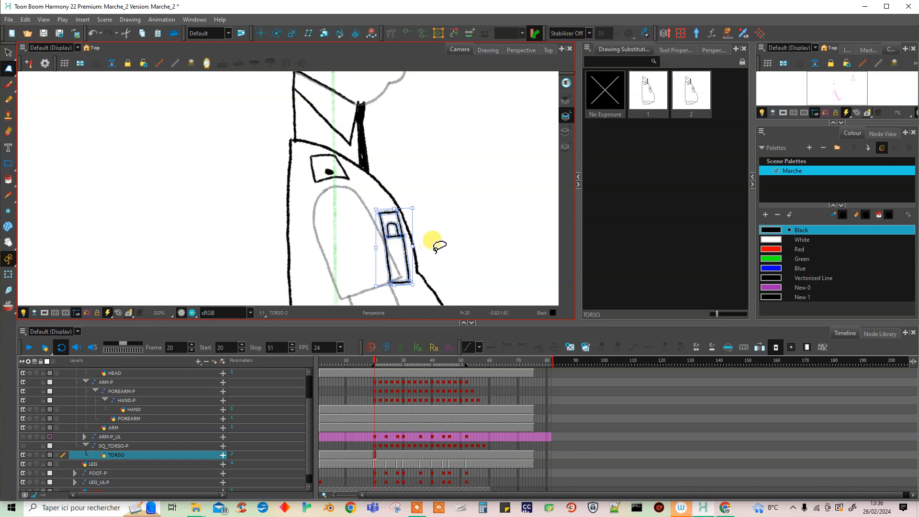
{"action": "left_click", "coordinate": [8, 51]}
{"action": "key", "text": "Right"}
{"action": "key", "text": "Right"}
{"action": "key", "text": "Right"}
{"action": "key", "text": "Right"}
{"action": "key", "text": "Right"}
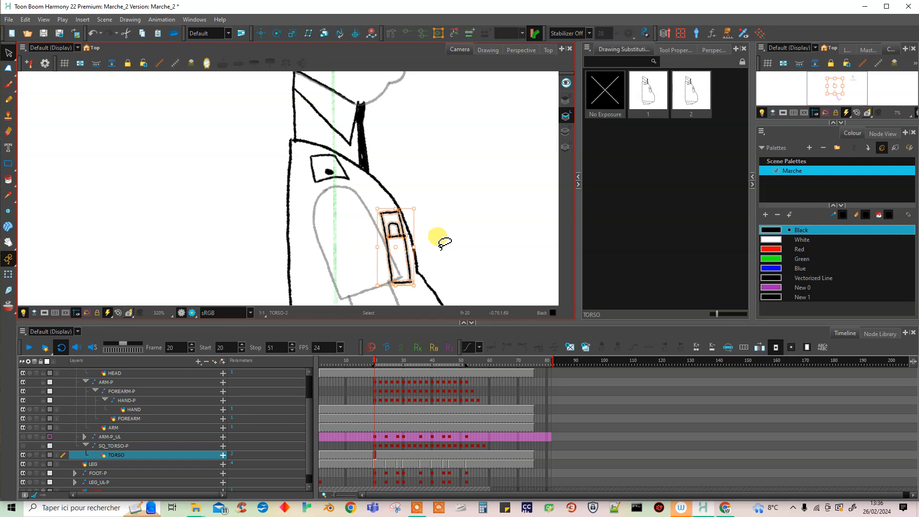
Step: Pull in the chest pocket's upper corners with the Perspective tool and compare the torso at frames 20 and 21
{"action": "left_click", "coordinate": [8, 68]}
{"action": "left_click_drag", "start_coordinate": [415, 210], "coordinate": [410, 208]}
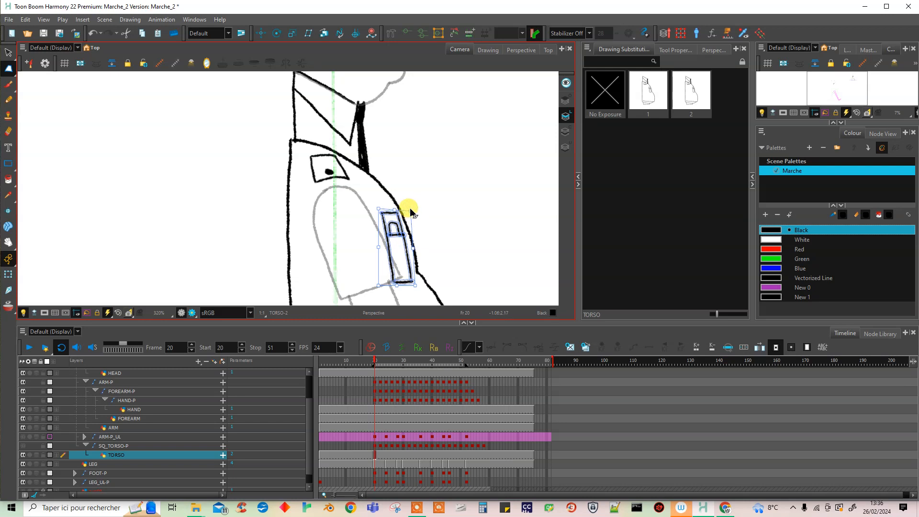
{"action": "left_click_drag", "start_coordinate": [373, 362], "coordinate": [377, 362]}
{"action": "mouse_move", "coordinate": [375, 205]}
{"action": "left_mouse_down"}
{"action": "mouse_move", "coordinate": [392, 296]}
{"action": "mouse_move", "coordinate": [410, 288]}
{"action": "mouse_move", "coordinate": [399, 217]}
{"action": "mouse_move", "coordinate": [378, 211]}
{"action": "left_mouse_up"}
{"action": "left_click_drag", "start_coordinate": [378, 361], "coordinate": [375, 361]}
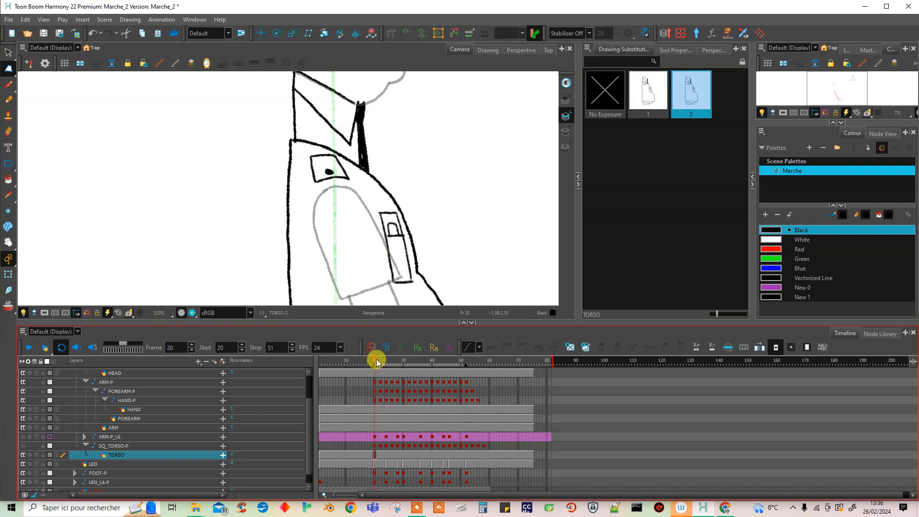
Step: Stretch the torso outline and pocket slightly forward with the Perspective tool and check the result around frame 20
{"action": "scroll", "coordinate": [331, 174], "scroll_direction": "down", "scroll_amount": 1}
{"action": "scroll", "coordinate": [330, 172], "scroll_direction": "down", "scroll_amount": 4}
{"action": "scroll", "coordinate": [373, 229], "scroll_direction": "up", "scroll_amount": 3}
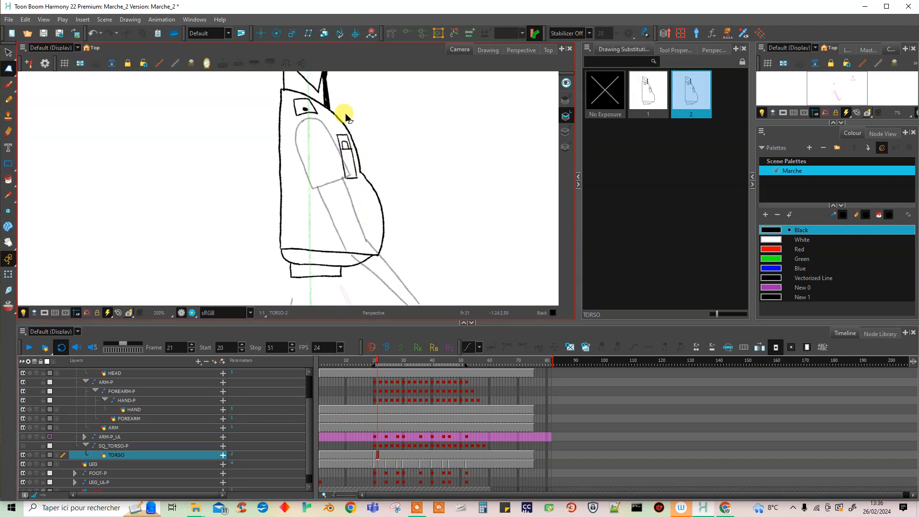
{"action": "mouse_move", "coordinate": [345, 117]}
{"action": "left_mouse_down"}
{"action": "mouse_move", "coordinate": [355, 220]}
{"action": "mouse_move", "coordinate": [379, 252]}
{"action": "mouse_move", "coordinate": [389, 133]}
{"action": "left_mouse_up"}
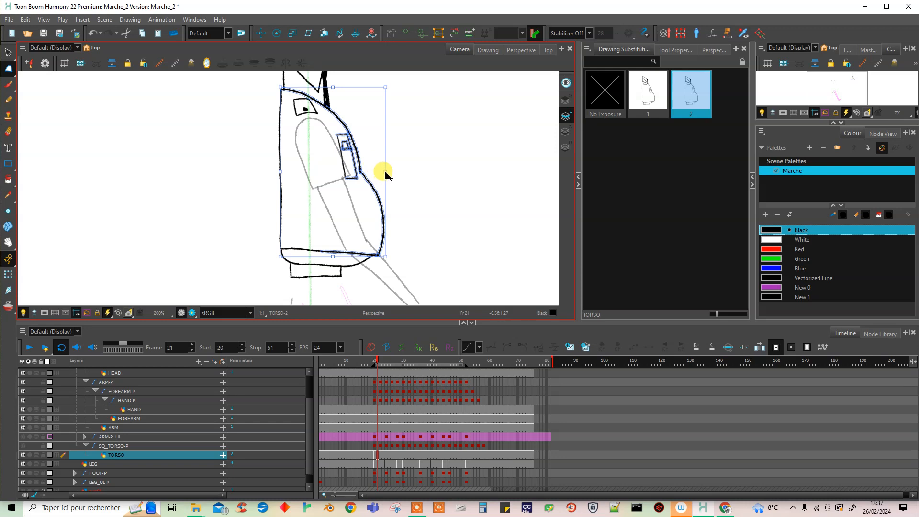
{"action": "left_click_drag", "start_coordinate": [386, 175], "coordinate": [388, 176]}
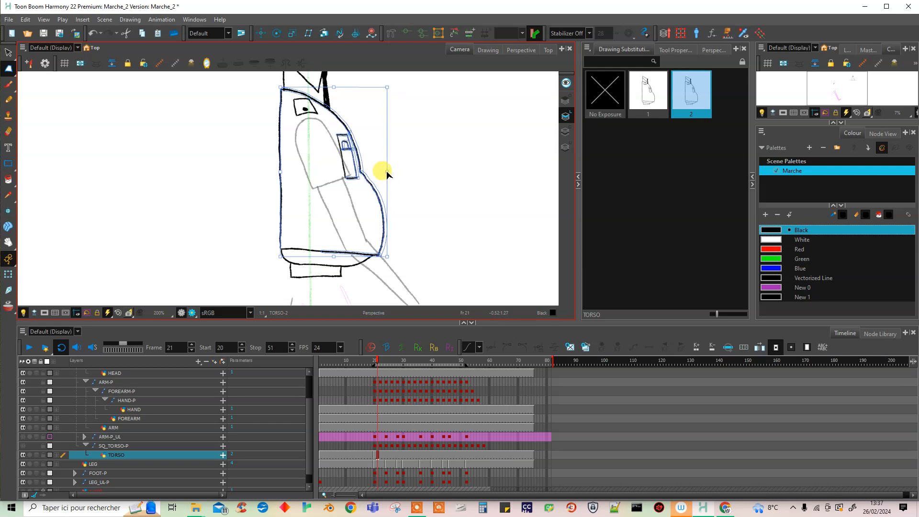
{"action": "left_click_drag", "start_coordinate": [387, 258], "coordinate": [385, 257]}
{"action": "left_click", "coordinate": [369, 366]}
{"action": "left_click_drag", "start_coordinate": [377, 360], "coordinate": [383, 359]}
{"action": "left_click", "coordinate": [378, 454]}
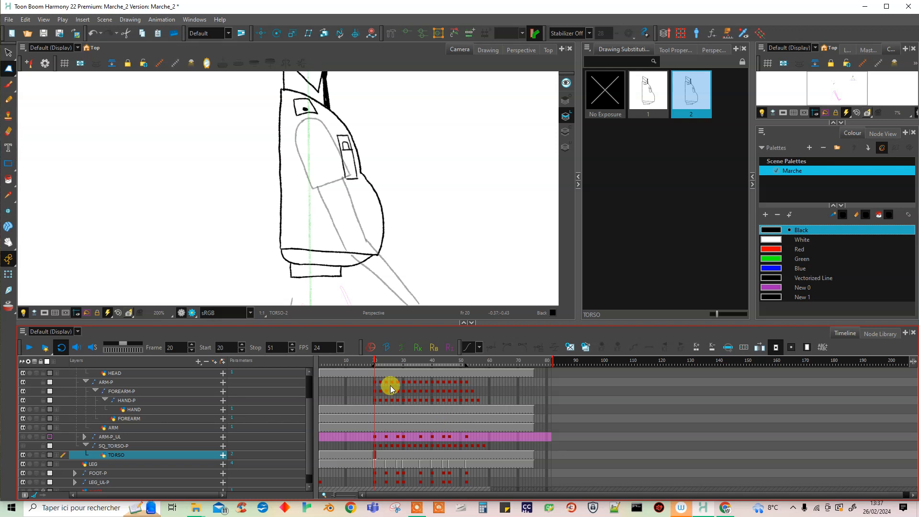
Step: Expose TORSO drawing 1 at frame 36 and duplicate it there for the arm's backward swing
{"action": "left_click_drag", "start_coordinate": [400, 322], "coordinate": [405, 298]}
{"action": "scroll", "coordinate": [307, 410], "scroll_direction": "up", "scroll_amount": 1}
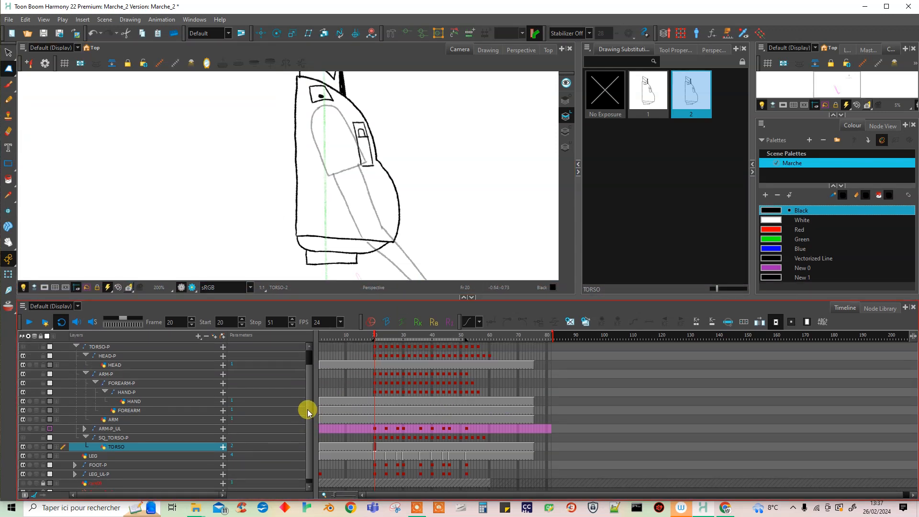
{"action": "scroll", "coordinate": [307, 410], "scroll_direction": "up", "scroll_amount": 1}
{"action": "left_click_drag", "start_coordinate": [393, 335], "coordinate": [421, 333]}
{"action": "left_click", "coordinate": [421, 463]}
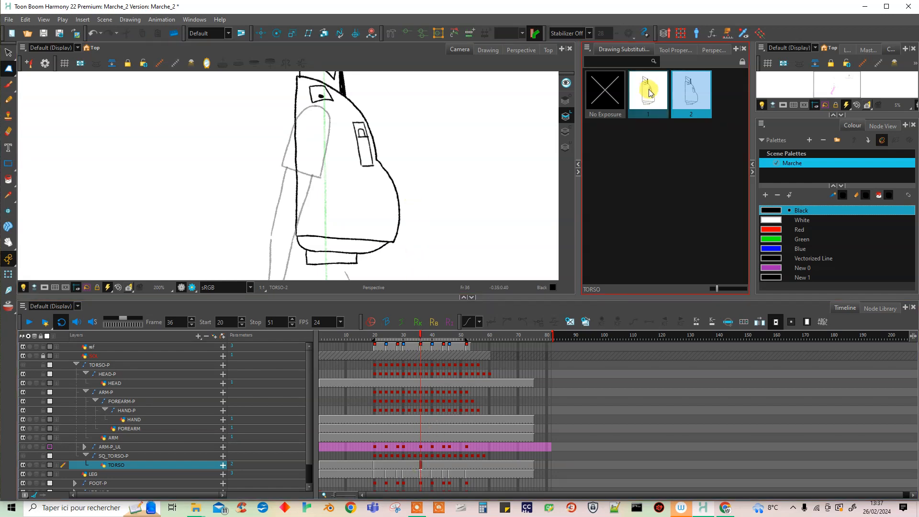
{"action": "left_click", "coordinate": [650, 92]}
{"action": "left_click", "coordinate": [421, 465]}
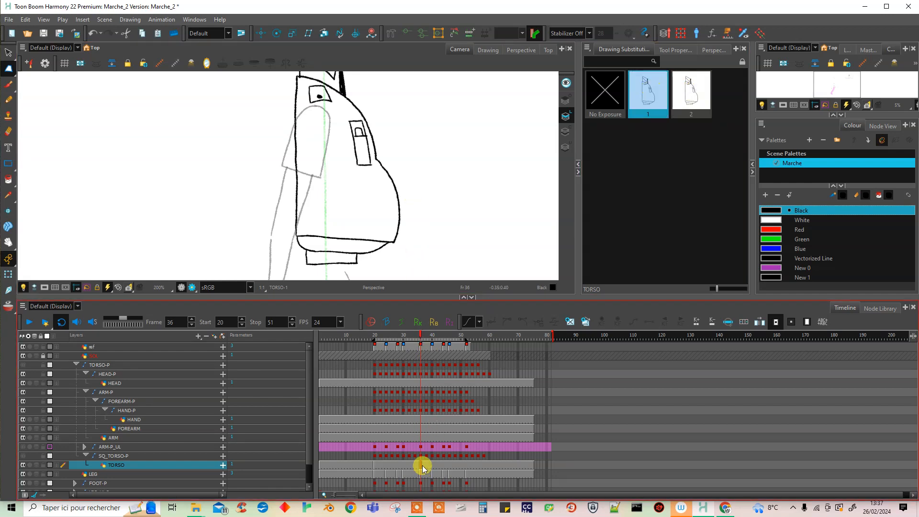
{"action": "left_click", "coordinate": [585, 322]}
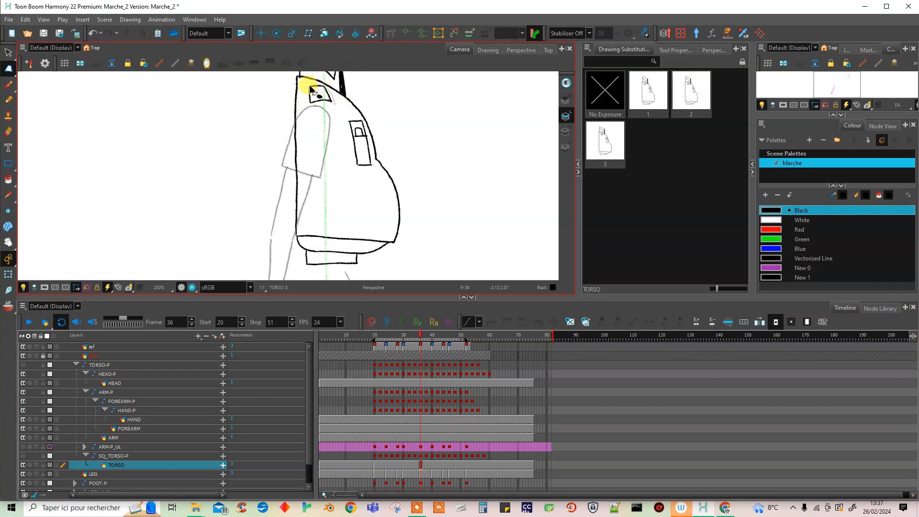
Step: Reshape the shoulder badge at frame 36 so it turns backward, and compare it with the torso at frame 21
{"action": "mouse_move", "coordinate": [344, 100]}
{"action": "left_mouse_down"}
{"action": "mouse_move", "coordinate": [320, 102]}
{"action": "mouse_move", "coordinate": [335, 112]}
{"action": "mouse_move", "coordinate": [312, 95]}
{"action": "mouse_move", "coordinate": [316, 109]}
{"action": "mouse_move", "coordinate": [334, 111]}
{"action": "left_mouse_up"}
{"action": "left_click", "coordinate": [420, 345]}
{"action": "left_click_drag", "start_coordinate": [420, 336], "coordinate": [423, 337]}
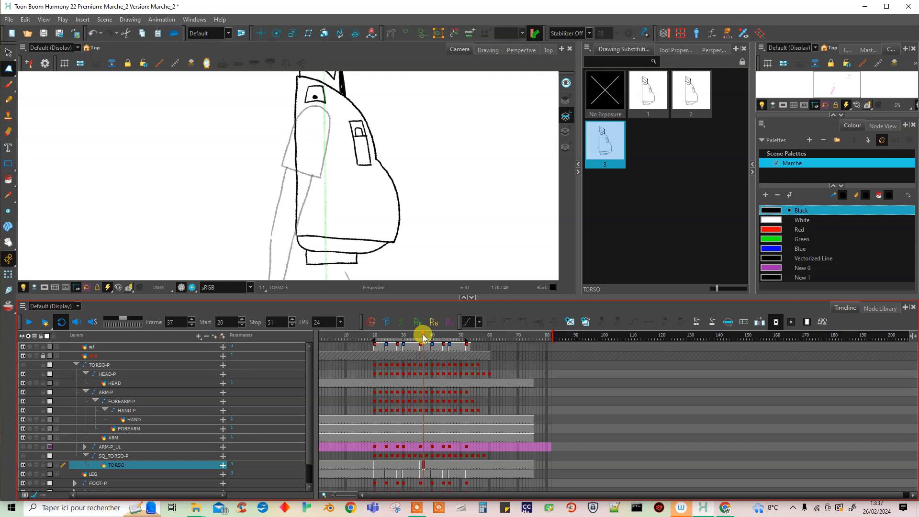
{"action": "left_click", "coordinate": [377, 335]}
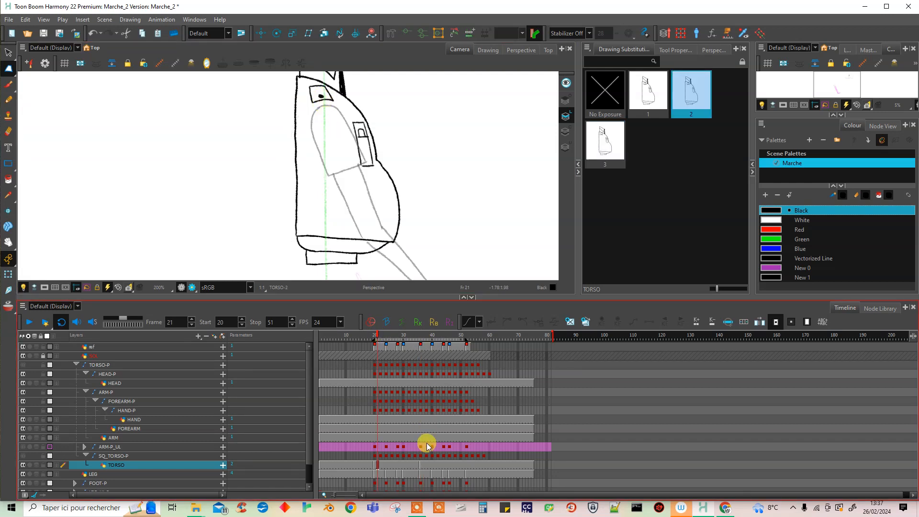
Step: Widen the chest pocket toward the back on the frame 36 torso drawing with the Perspective tool
{"action": "left_click", "coordinate": [421, 463]}
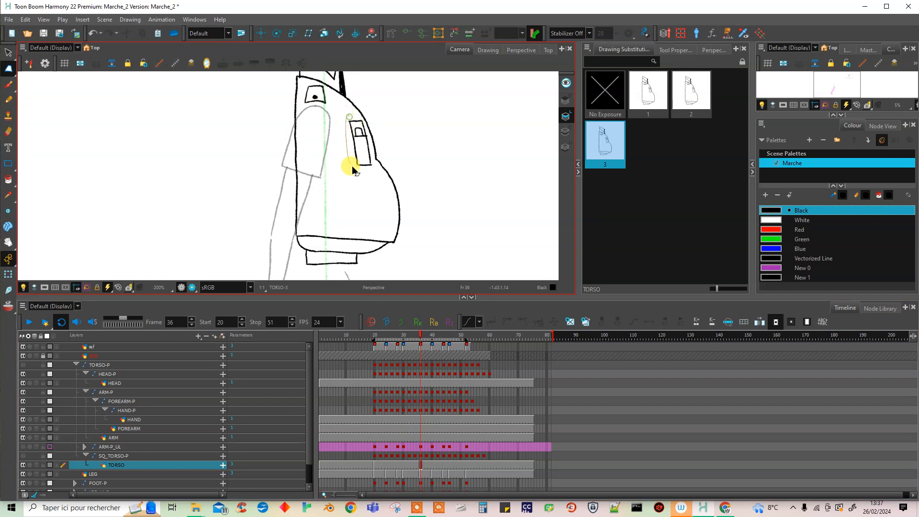
{"action": "left_click", "coordinate": [372, 133]}
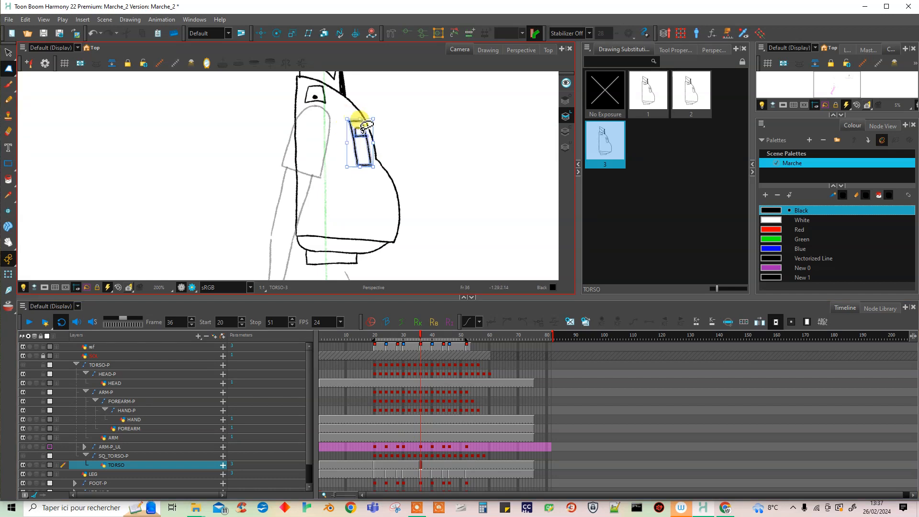
{"action": "left_click_drag", "start_coordinate": [347, 145], "coordinate": [342, 142]}
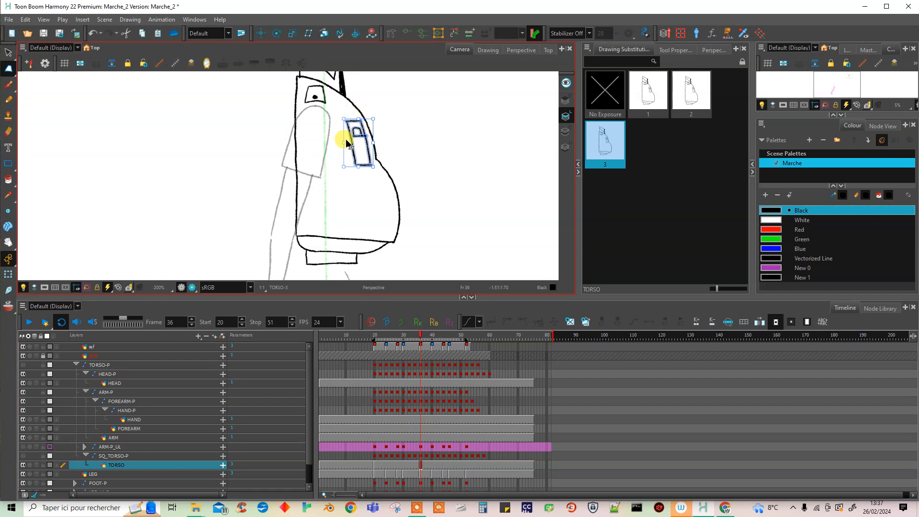
Step: Deselect the pocket, review the torso from frame 20 to 53, and copy TORSO drawing 2 from frame 20 to frame 52
{"action": "left_click", "coordinate": [9, 55]}
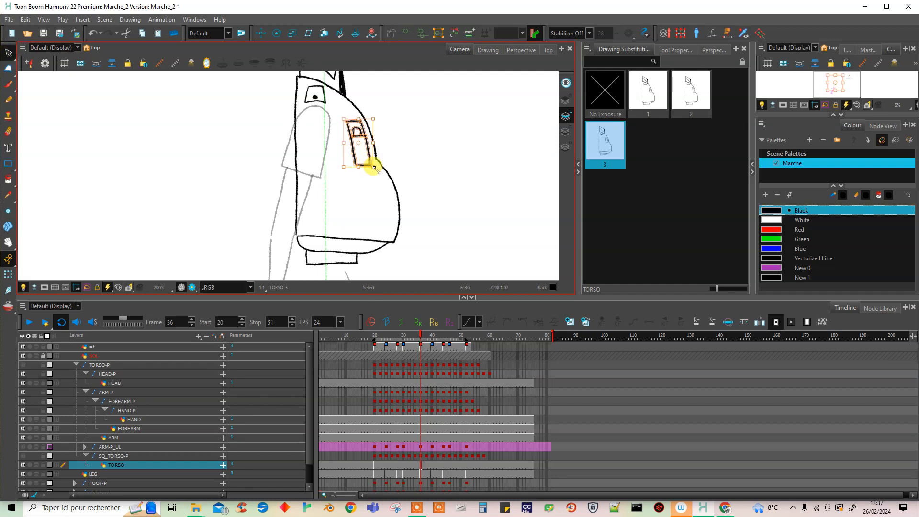
{"action": "left_click", "coordinate": [401, 154]}
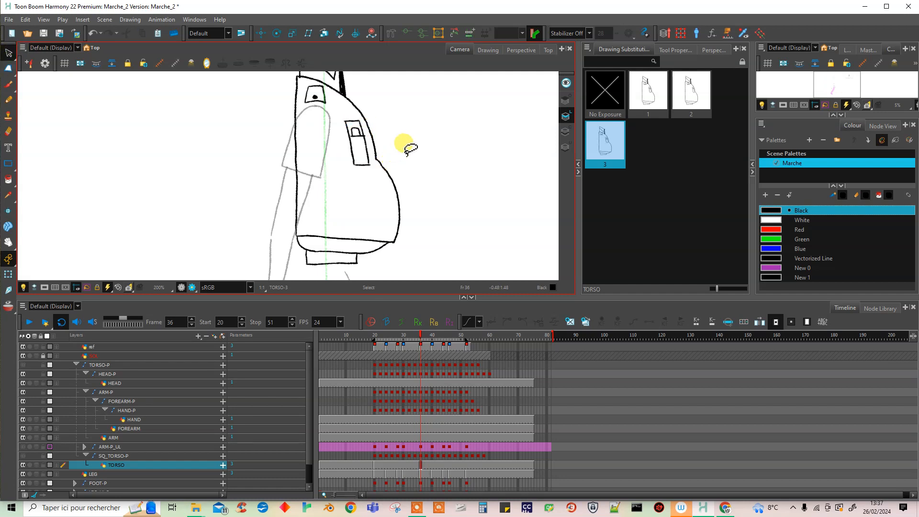
{"action": "left_click_drag", "start_coordinate": [375, 462], "coordinate": [423, 464]}
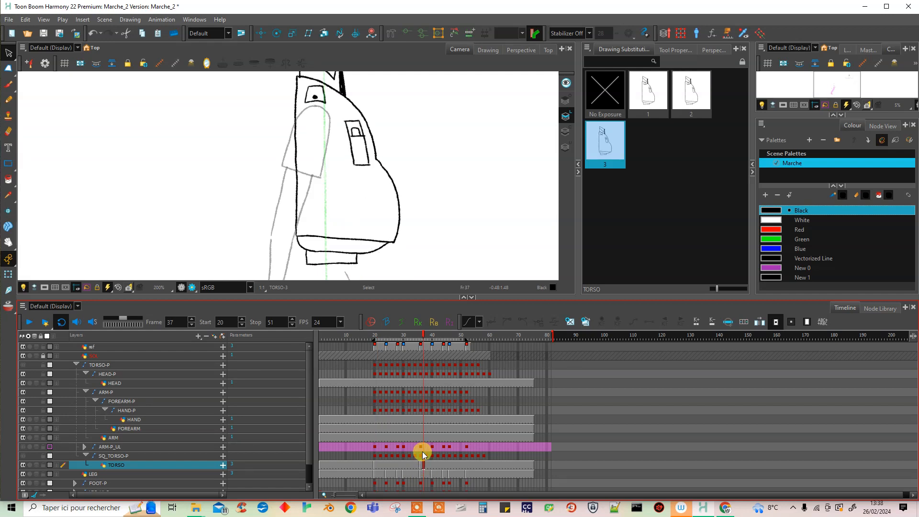
{"action": "left_click", "coordinate": [421, 463]}
{"action": "mouse_move", "coordinate": [413, 333]}
{"action": "left_mouse_down"}
{"action": "mouse_move", "coordinate": [375, 341]}
{"action": "mouse_move", "coordinate": [471, 347]}
{"action": "left_mouse_up"}
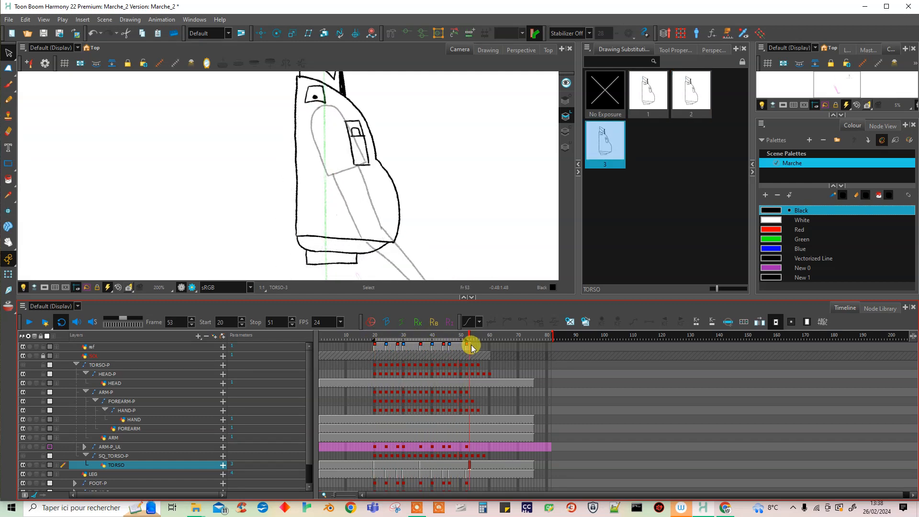
{"action": "left_click", "coordinate": [376, 466]}
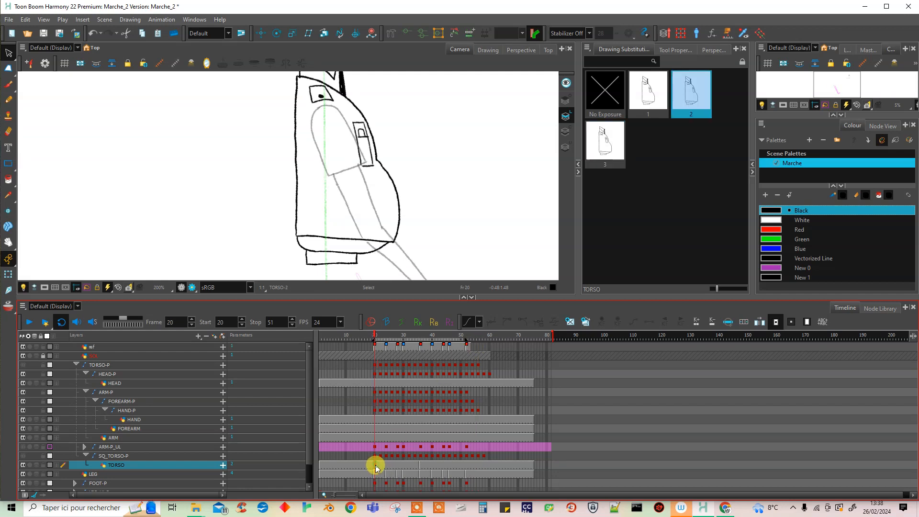
{"action": "left_click", "coordinate": [467, 465]}
{"action": "key", "text": "ctrl+v"}
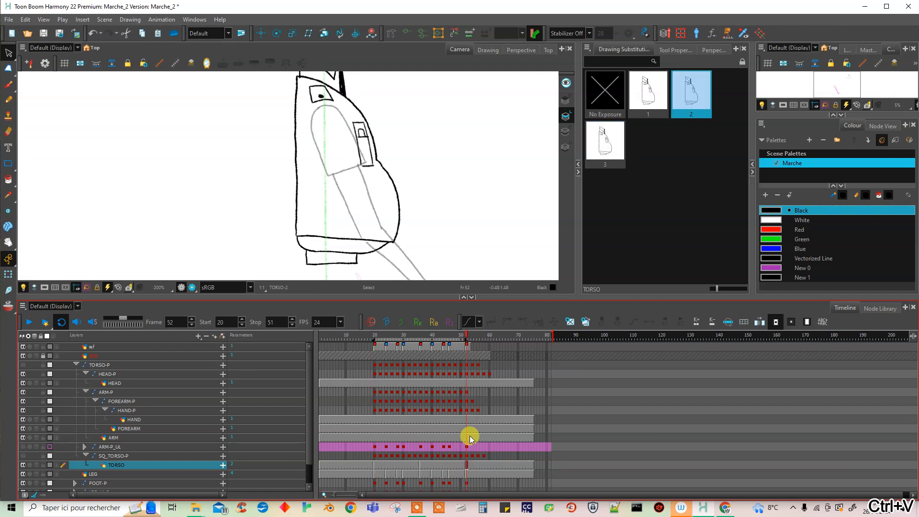
Step: Expose TORSO drawing 1 at frame 30 and copy that exposure to frame 44
{"action": "left_click", "coordinate": [424, 338]}
{"action": "left_click", "coordinate": [416, 340]}
{"action": "left_click_drag", "start_coordinate": [415, 339], "coordinate": [402, 341]}
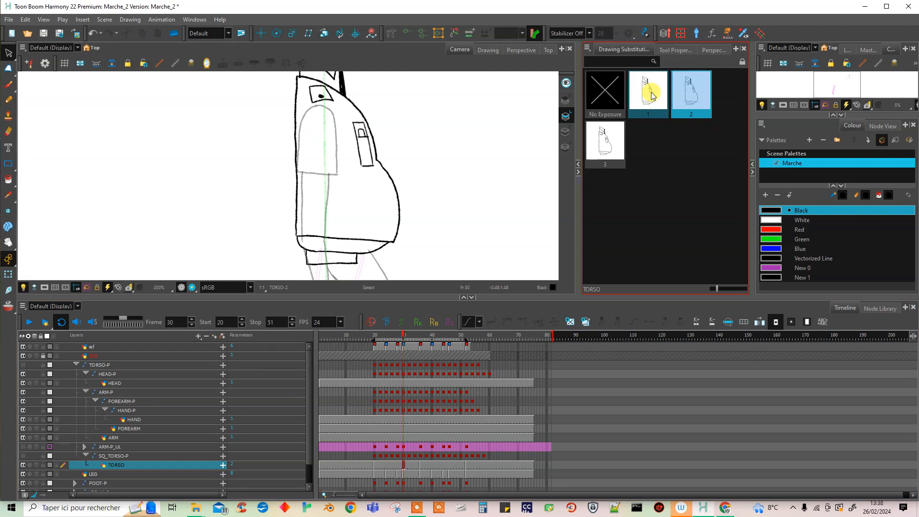
{"action": "left_click", "coordinate": [651, 96]}
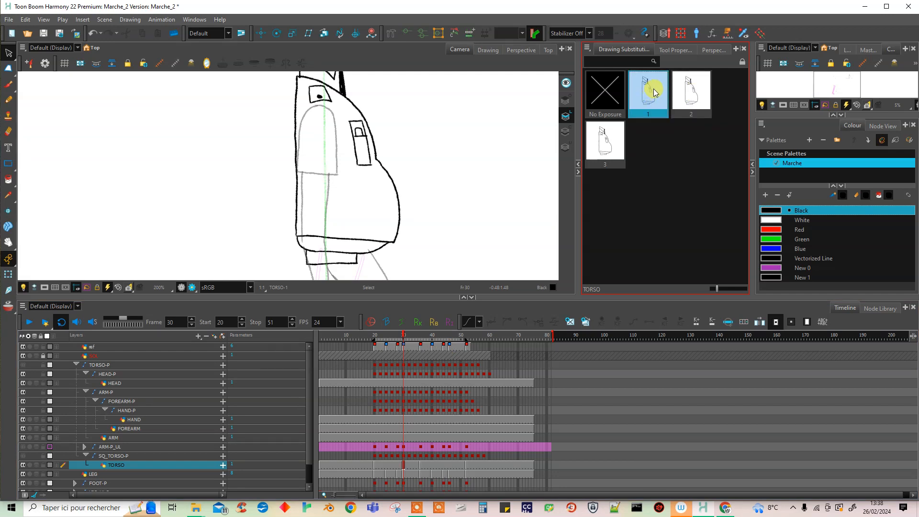
{"action": "key", "text": "ctrl+c"}
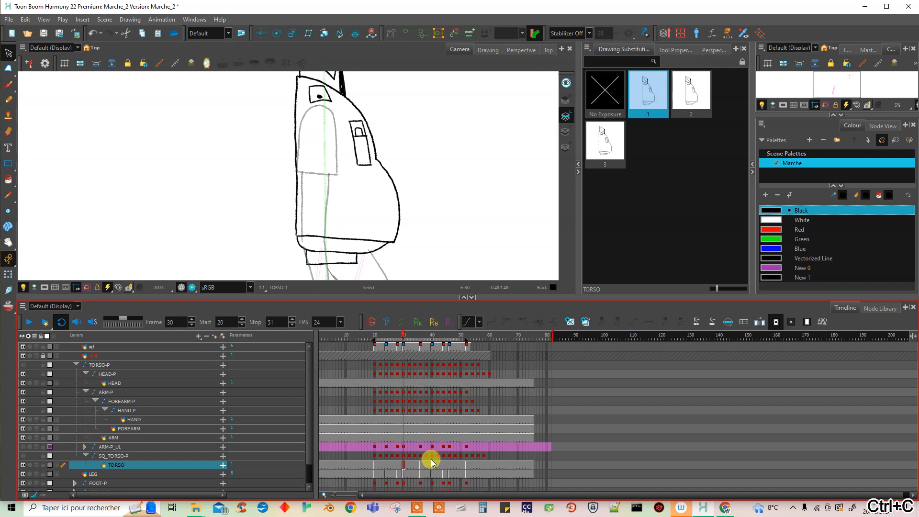
{"action": "left_click", "coordinate": [443, 466]}
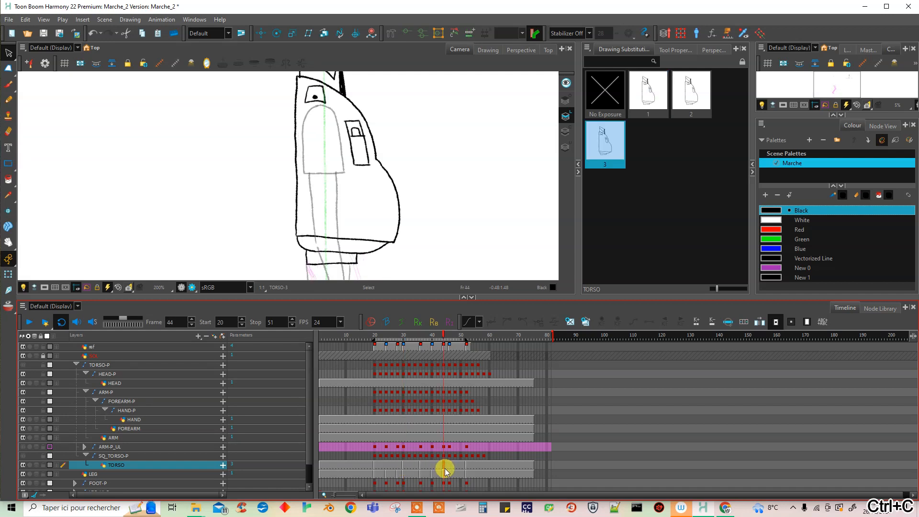
{"action": "key", "text": "ctrl+v"}
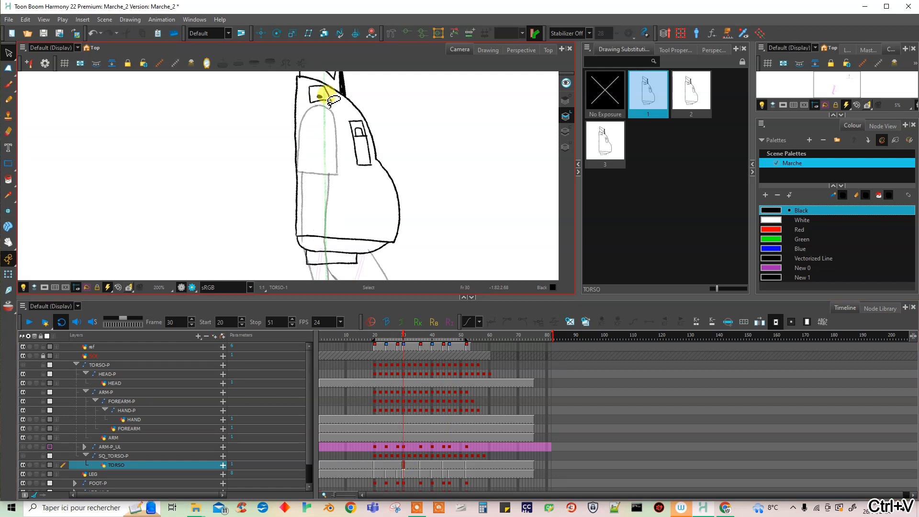
Step: Make TORSO drawing 1 start at frame 28 and play back the walk cycle
{"action": "left_click", "coordinate": [398, 465]}
{"action": "left_click", "coordinate": [403, 464]}
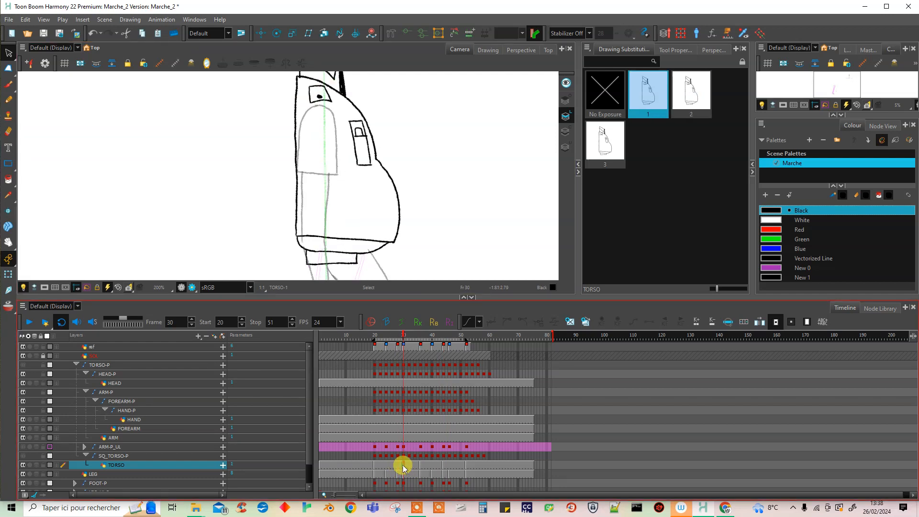
{"action": "left_click_drag", "start_coordinate": [400, 464], "coordinate": [398, 465]}
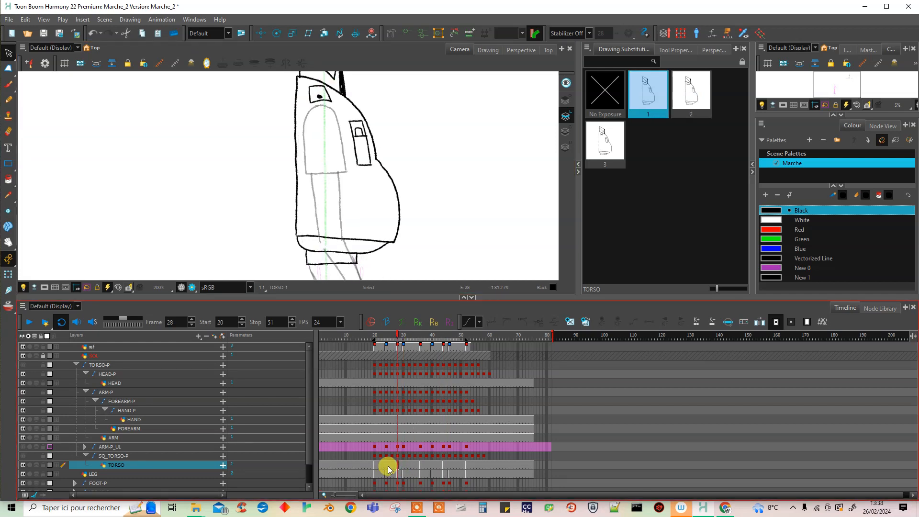
{"action": "left_click", "coordinate": [386, 465]}
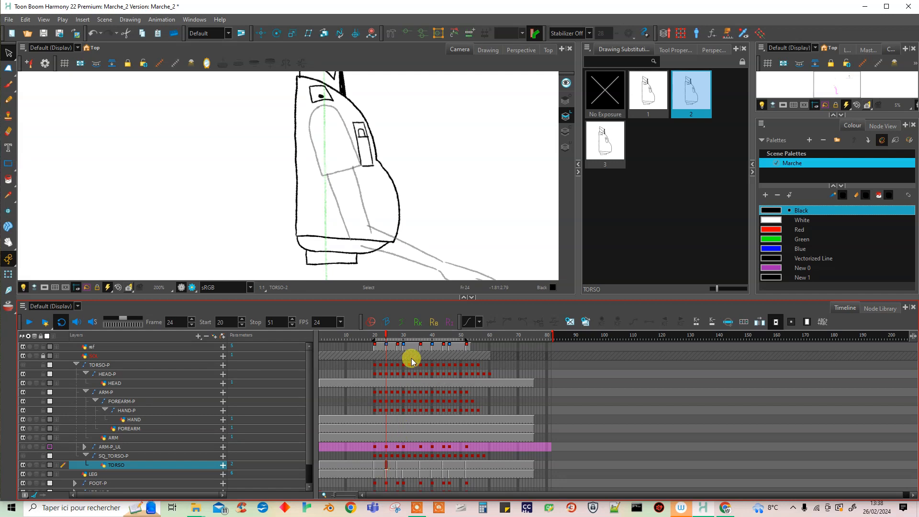
{"action": "mouse_move", "coordinate": [383, 337]}
{"action": "left_mouse_down"}
{"action": "mouse_move", "coordinate": [372, 333]}
{"action": "mouse_move", "coordinate": [460, 329]}
{"action": "mouse_move", "coordinate": [349, 324]}
{"action": "left_mouse_up"}
{"action": "left_click", "coordinate": [29, 322]}
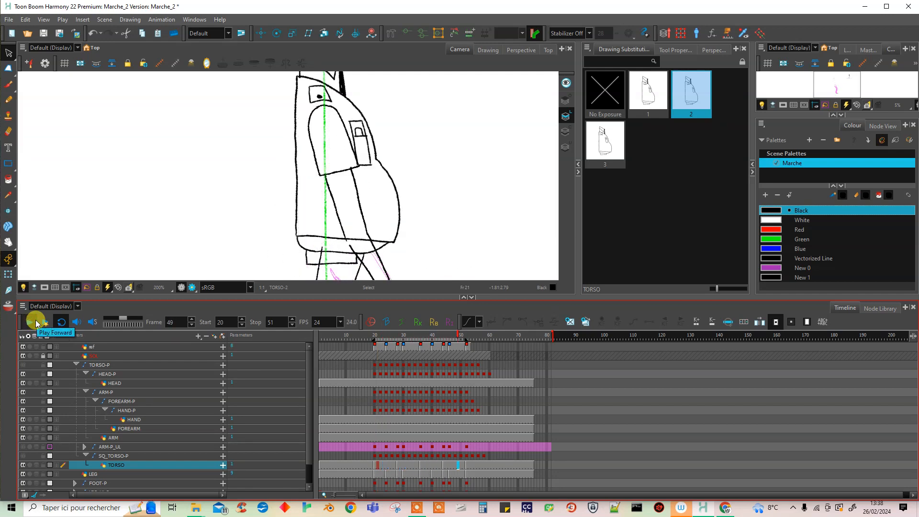
Step: Duplicate TORSO drawing 2 at frame 24 and turn on onion skin
{"action": "left_click", "coordinate": [380, 464]}
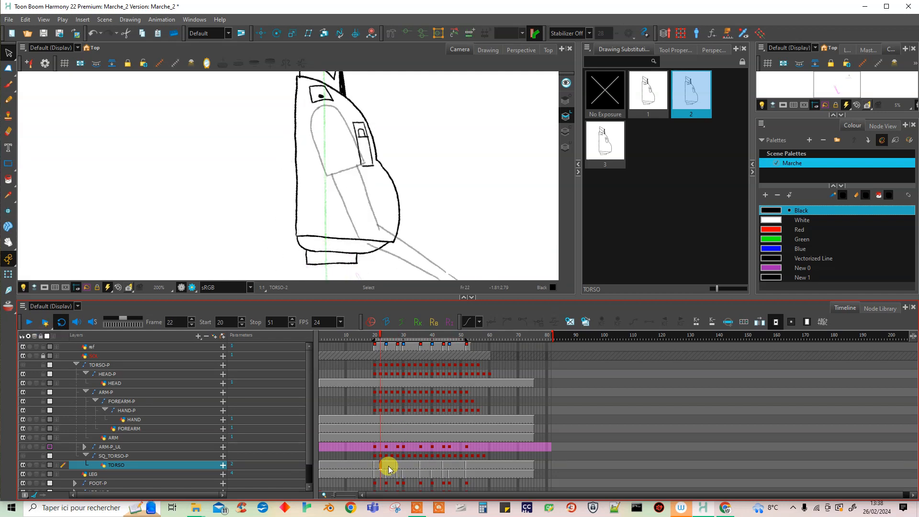
{"action": "left_click", "coordinate": [396, 464]}
{"action": "left_click", "coordinate": [390, 465]}
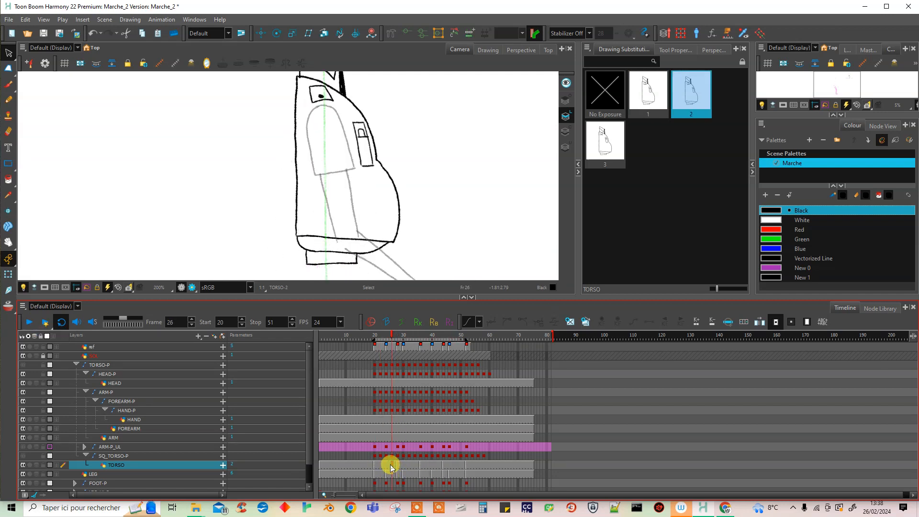
{"action": "left_click", "coordinate": [386, 465]}
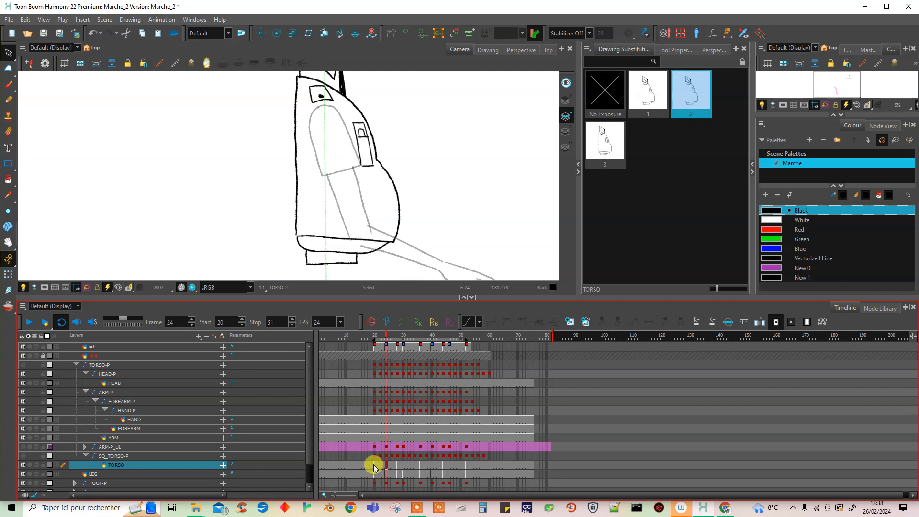
{"action": "left_click", "coordinate": [375, 466]}
{"action": "left_click", "coordinate": [390, 464]}
{"action": "left_click", "coordinate": [385, 465]}
{"action": "left_click", "coordinate": [584, 321]}
{"action": "left_click", "coordinate": [9, 307]}
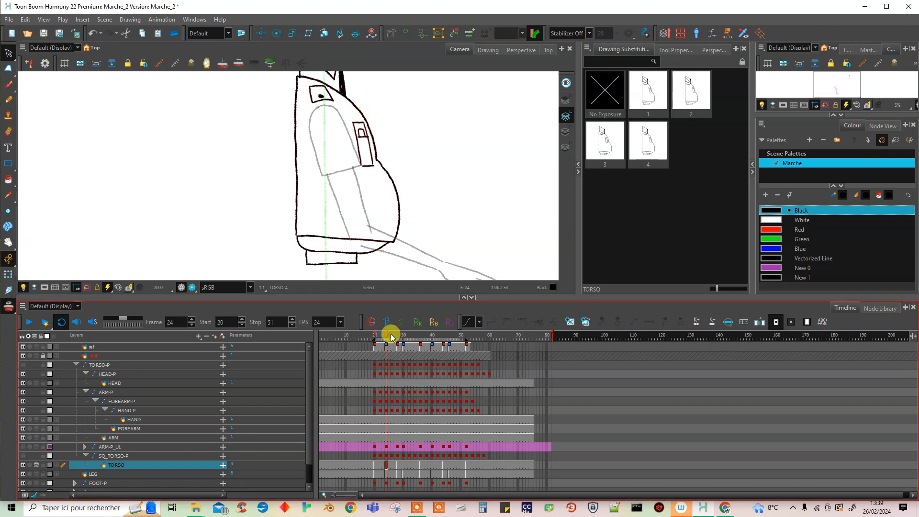
Step: Nudge the chest pocket slightly backward on the frame 24 torso drawing, toward the following drawing's pocket
{"action": "scroll", "coordinate": [350, 91], "scroll_direction": "up", "scroll_amount": 2}
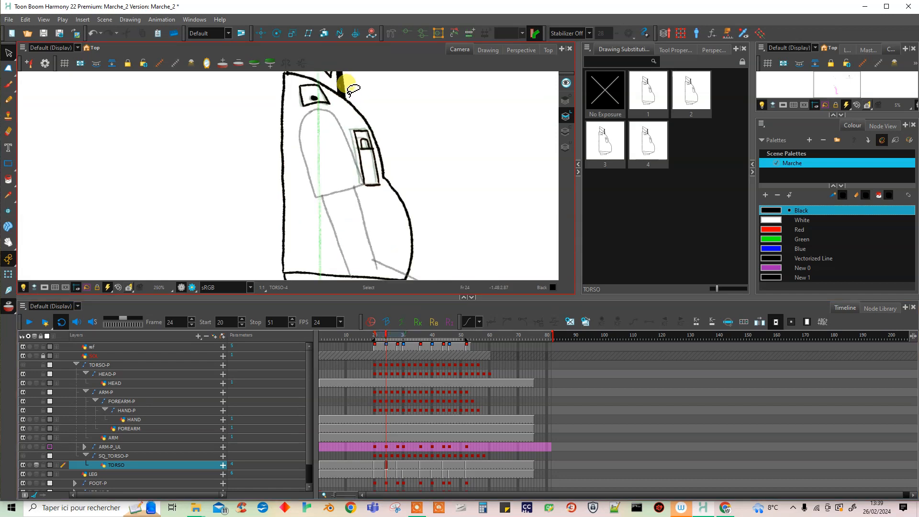
{"action": "scroll", "coordinate": [364, 108], "scroll_direction": "up", "scroll_amount": 1}
{"action": "mouse_move", "coordinate": [353, 140]}
{"action": "left_mouse_down"}
{"action": "mouse_move", "coordinate": [370, 258]}
{"action": "mouse_move", "coordinate": [399, 265]}
{"action": "mouse_move", "coordinate": [395, 183]}
{"action": "mouse_move", "coordinate": [367, 128]}
{"action": "left_mouse_up"}
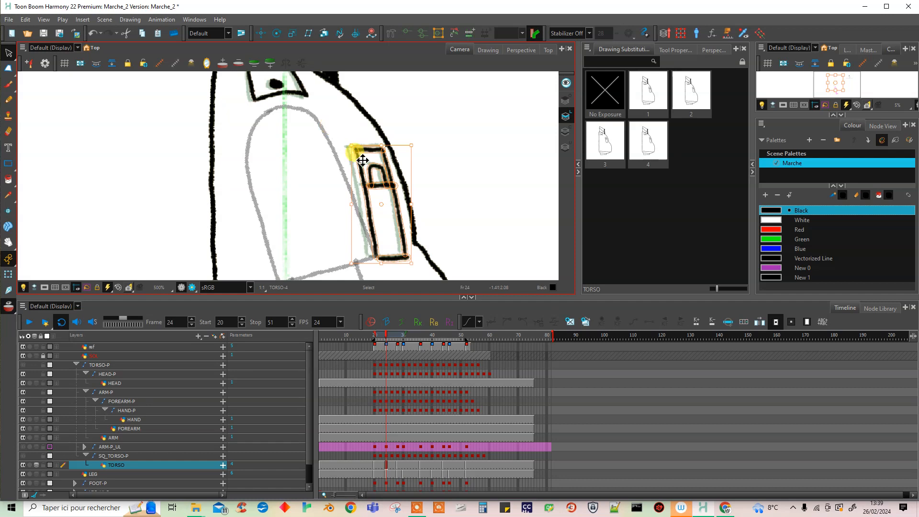
{"action": "key", "text": "Left"}
{"action": "key", "text": "Left"}
{"action": "key", "text": "Left"}
{"action": "key", "text": "Left"}
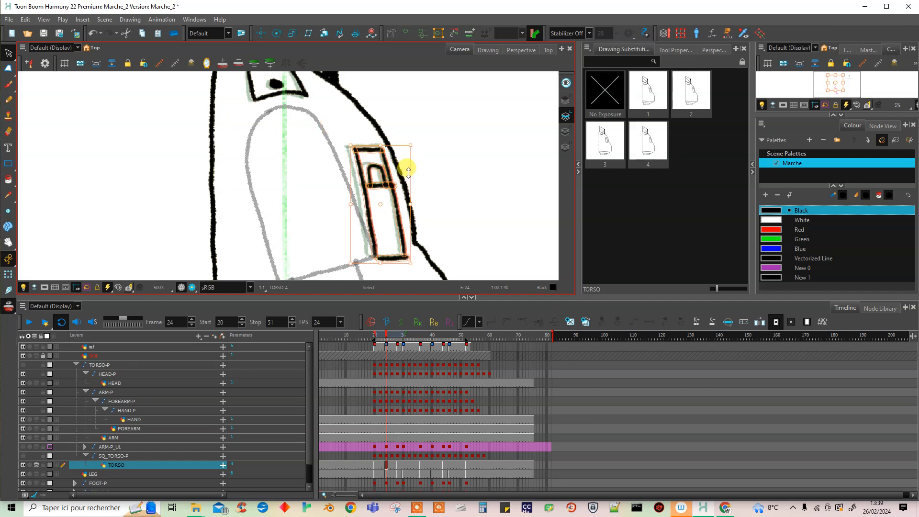
{"action": "key", "text": "Left"}
{"action": "key", "text": "Up"}
{"action": "key", "text": "Left"}
Step: Widen the rear edge of the frame 24 pocket slightly with the Perspective tool
{"action": "left_click", "coordinate": [11, 66]}
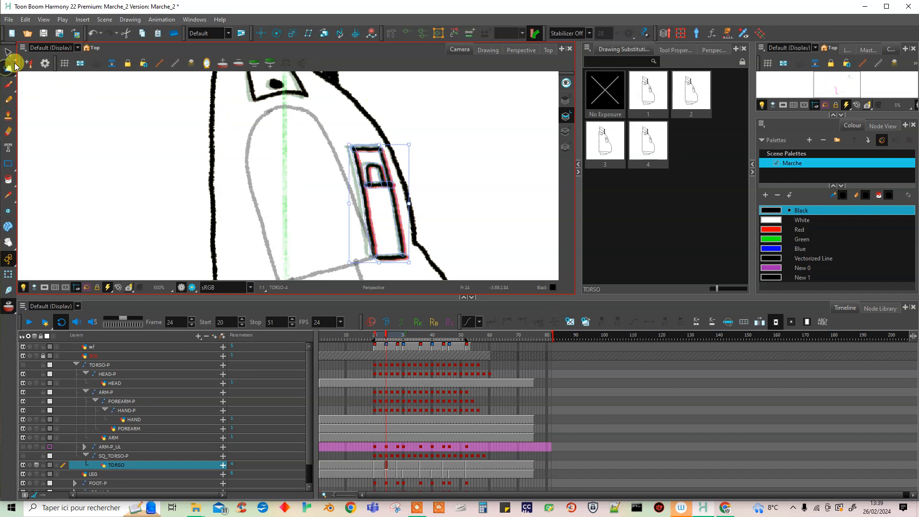
{"action": "left_click_drag", "start_coordinate": [349, 145], "coordinate": [346, 145]}
{"action": "left_click_drag", "start_coordinate": [348, 264], "coordinate": [346, 263]}
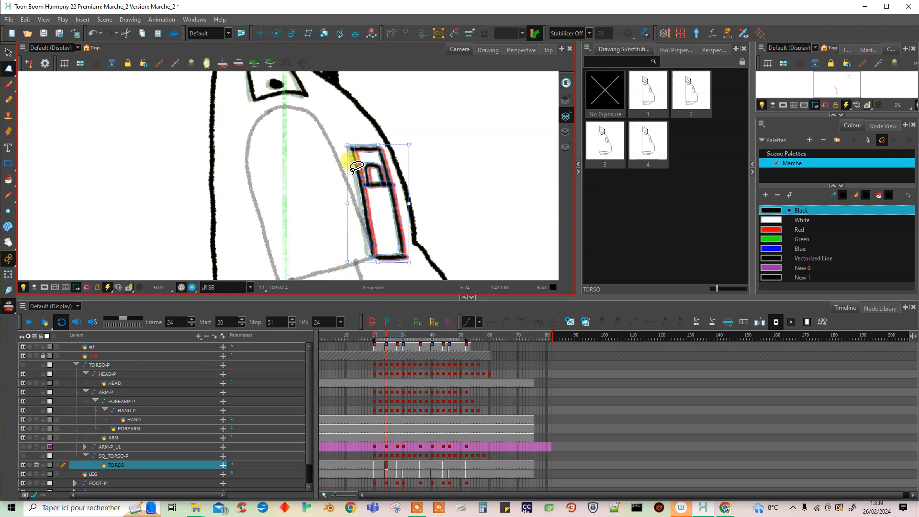
{"action": "left_click", "coordinate": [391, 100]}
Step: Adjust the shoulder badge on the frame 24 torso drawing so it sits between the neighbouring drawings' badges
{"action": "left_click_drag", "start_coordinate": [316, 127], "coordinate": [354, 214]}
{"action": "mouse_move", "coordinate": [315, 145]}
{"action": "left_mouse_down"}
{"action": "mouse_move", "coordinate": [328, 186]}
{"action": "mouse_move", "coordinate": [316, 194]}
{"action": "left_mouse_up"}
{"action": "left_click", "coordinate": [9, 52]}
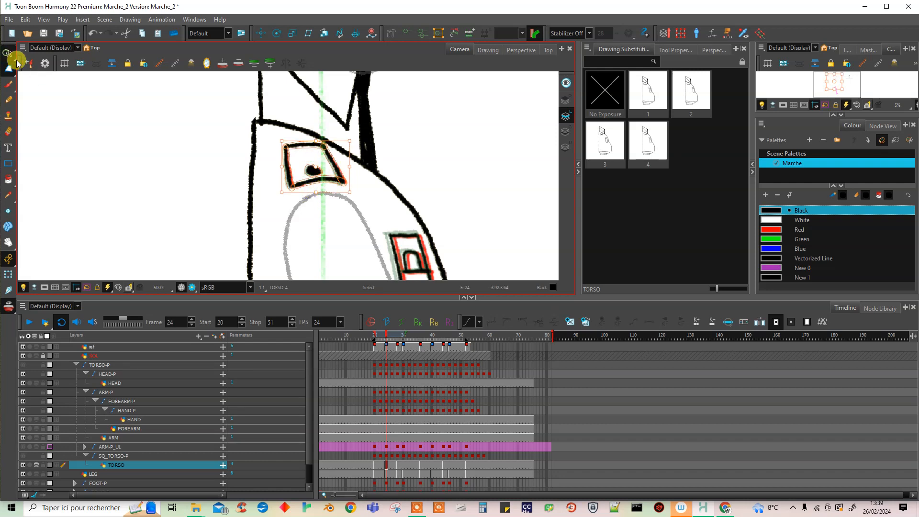
{"action": "left_click", "coordinate": [436, 157]}
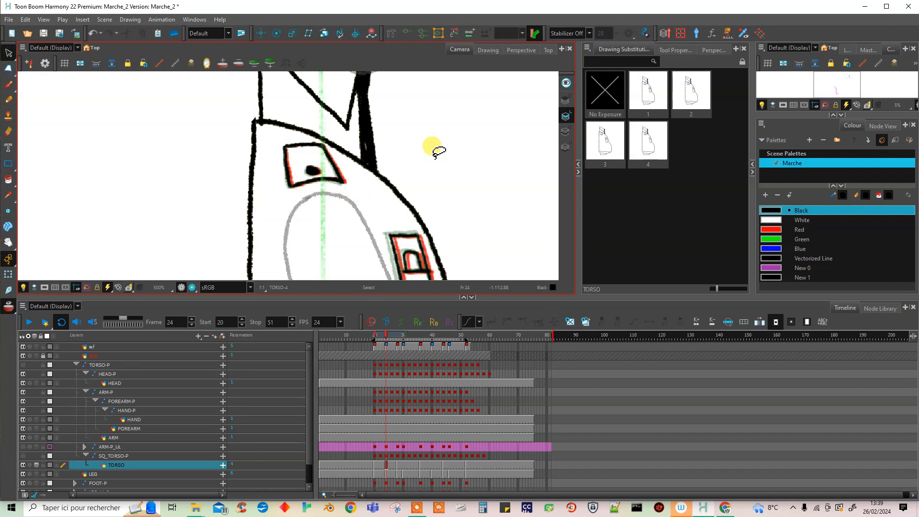
Step: Copy the in-between TORSO drawing from frame 24 to frame 48
{"action": "left_click", "coordinate": [386, 465]}
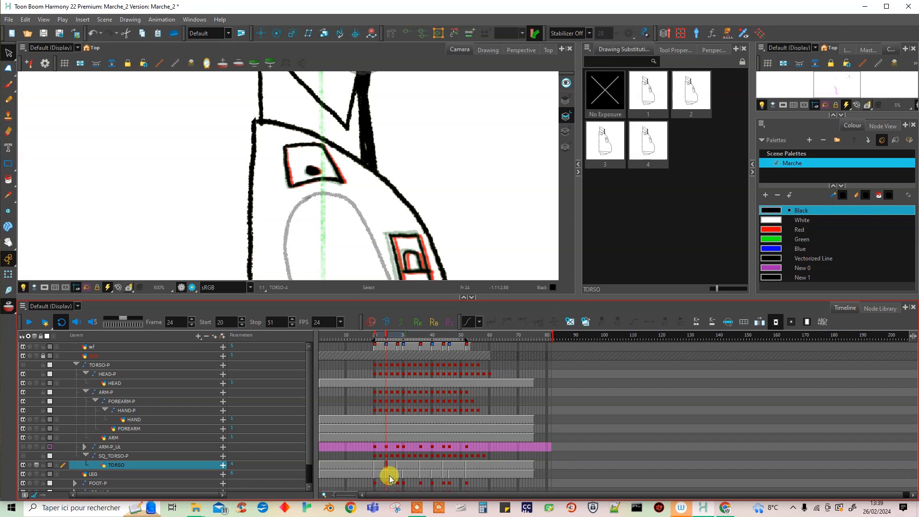
{"action": "key", "text": "ctrl+c"}
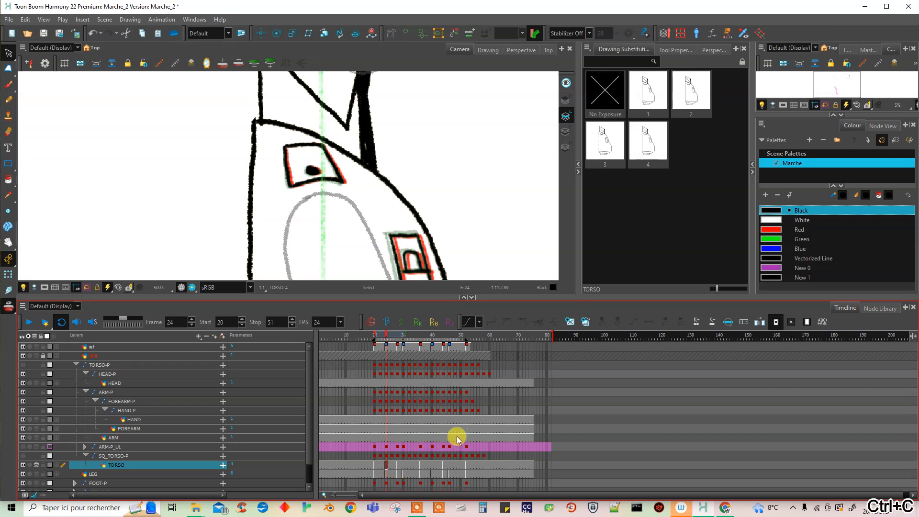
{"action": "left_click", "coordinate": [454, 466]}
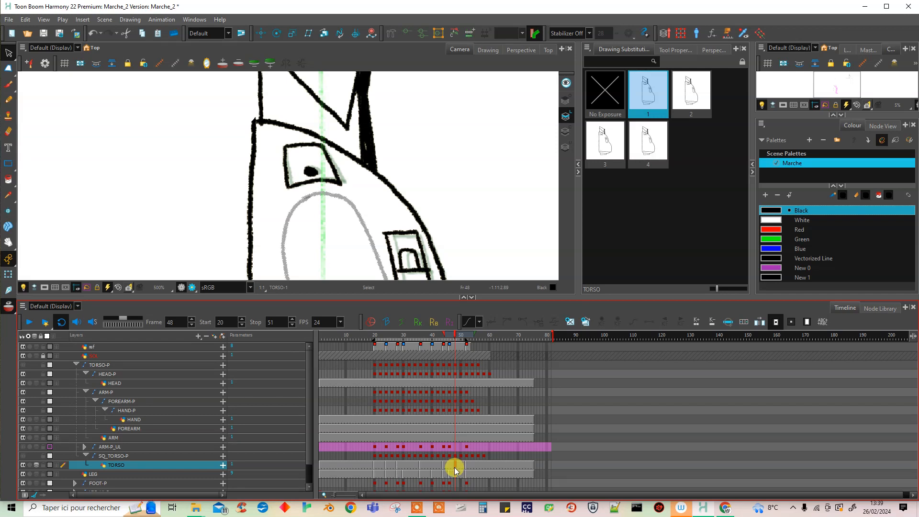
{"action": "key", "text": "ctrl+v"}
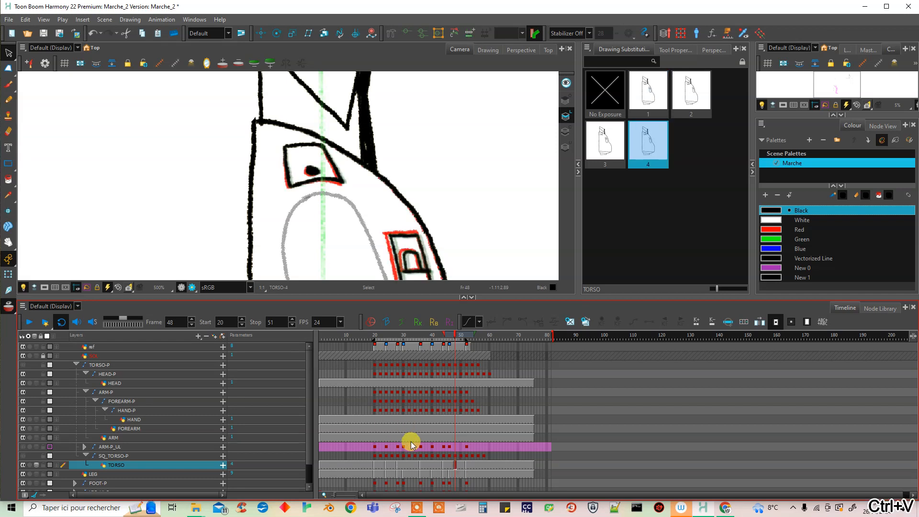
Step: Duplicate TORSO drawing 1 at frame 32 and reshape its shoulder badge backward, toward the frame 36 badge, with the Perspective tool
{"action": "left_click", "coordinate": [409, 466]}
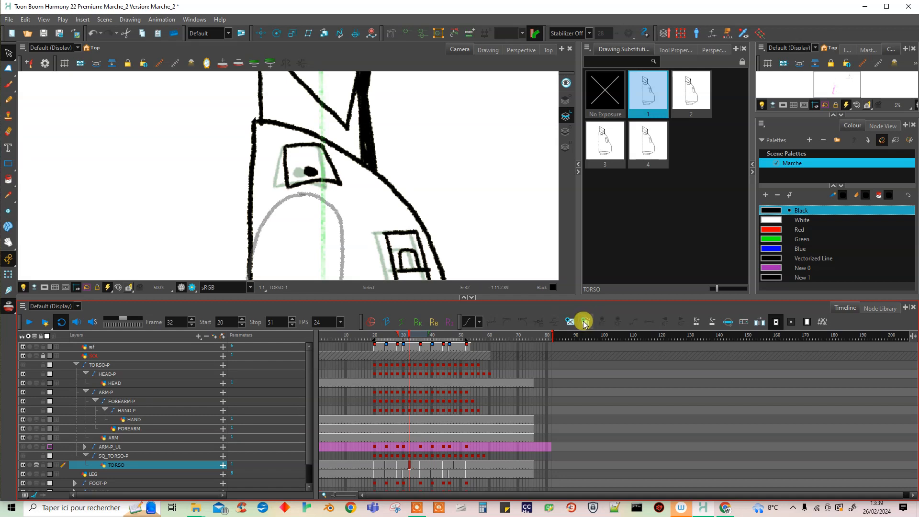
{"action": "left_click", "coordinate": [585, 323]}
{"action": "mouse_move", "coordinate": [341, 166]}
{"action": "left_mouse_down"}
{"action": "mouse_move", "coordinate": [267, 139]}
{"action": "mouse_move", "coordinate": [375, 205]}
{"action": "mouse_move", "coordinate": [304, 160]}
{"action": "left_mouse_up"}
{"action": "left_click", "coordinate": [27, 68]}
{"action": "left_click", "coordinate": [347, 180]}
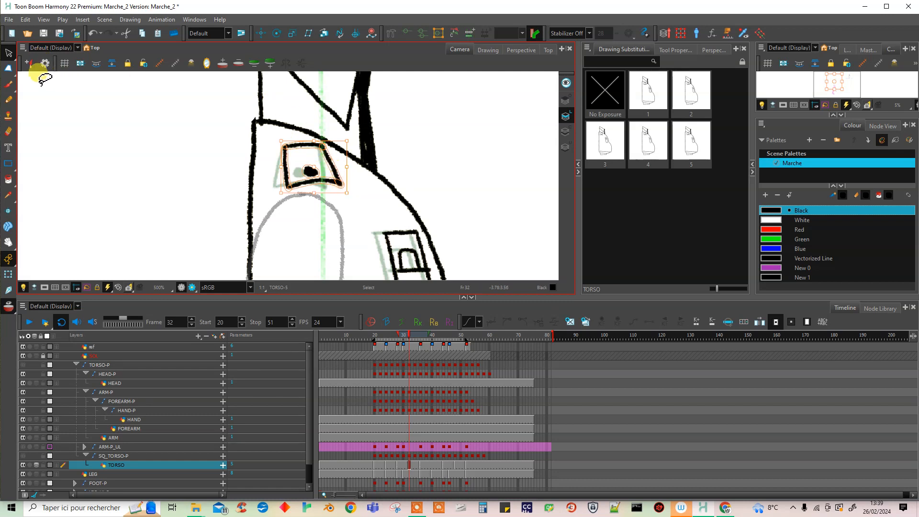
{"action": "left_click", "coordinate": [9, 68]}
{"action": "left_click_drag", "start_coordinate": [315, 196], "coordinate": [344, 174]}
{"action": "left_click", "coordinate": [411, 185]}
Step: Stretch the chest pocket's rear edge backward on the frame 32 torso drawing with the Perspective tool
{"action": "left_click_drag", "start_coordinate": [421, 185], "coordinate": [437, 154]}
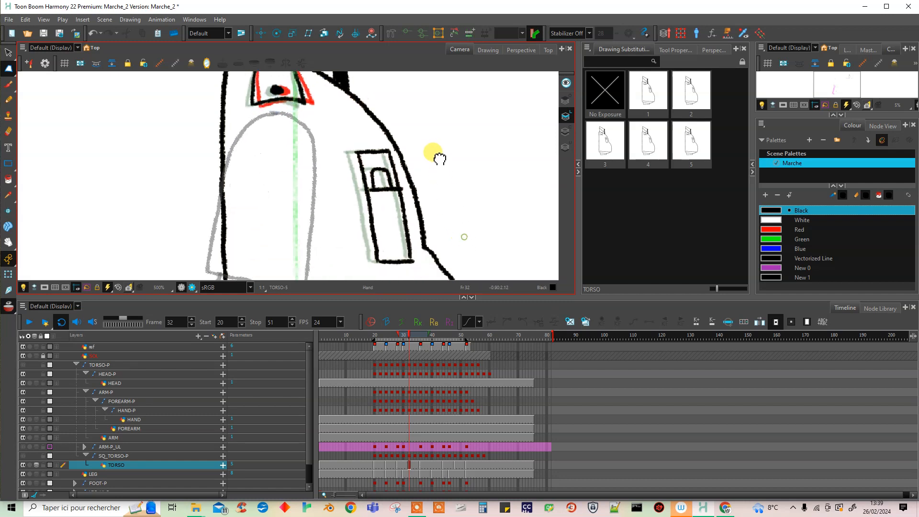
{"action": "left_click", "coordinate": [20, 54]}
{"action": "mouse_move", "coordinate": [343, 134]}
{"action": "left_mouse_down"}
{"action": "mouse_move", "coordinate": [375, 284]}
{"action": "mouse_move", "coordinate": [411, 253]}
{"action": "mouse_move", "coordinate": [392, 158]}
{"action": "mouse_move", "coordinate": [402, 144]}
{"action": "left_mouse_up"}
{"action": "left_click", "coordinate": [8, 68]}
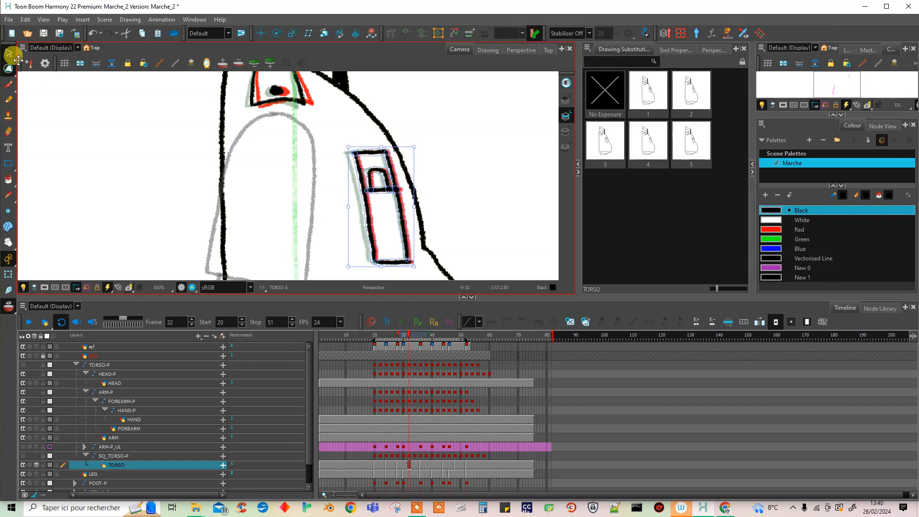
{"action": "left_click_drag", "start_coordinate": [348, 211], "coordinate": [345, 209]}
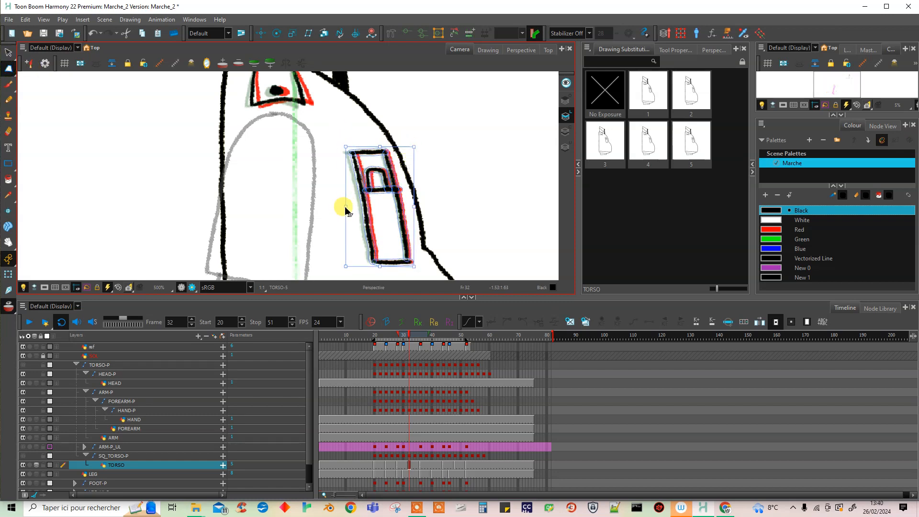
Step: Copy the in-between TORSO drawing from frame 32 to frame 40 and play back the walk cycle
{"action": "left_click", "coordinate": [456, 184]}
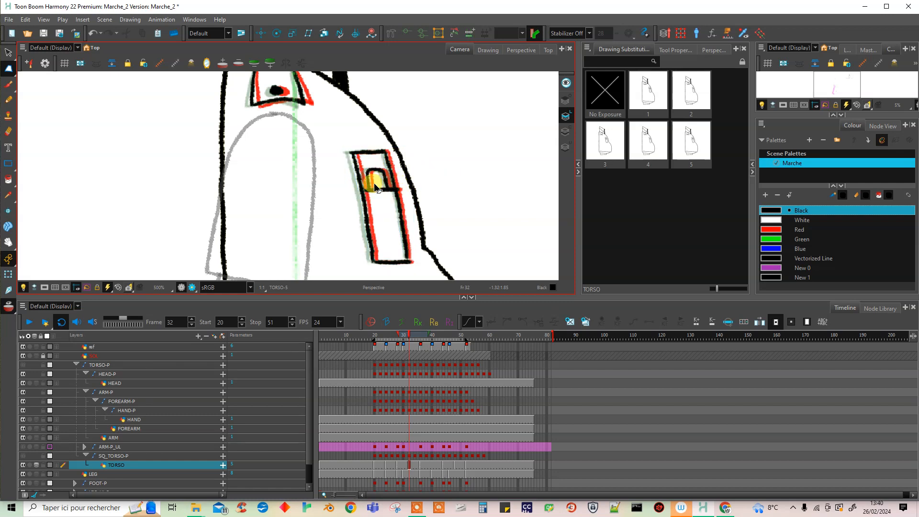
{"action": "scroll", "coordinate": [371, 183], "scroll_direction": "down", "scroll_amount": 3}
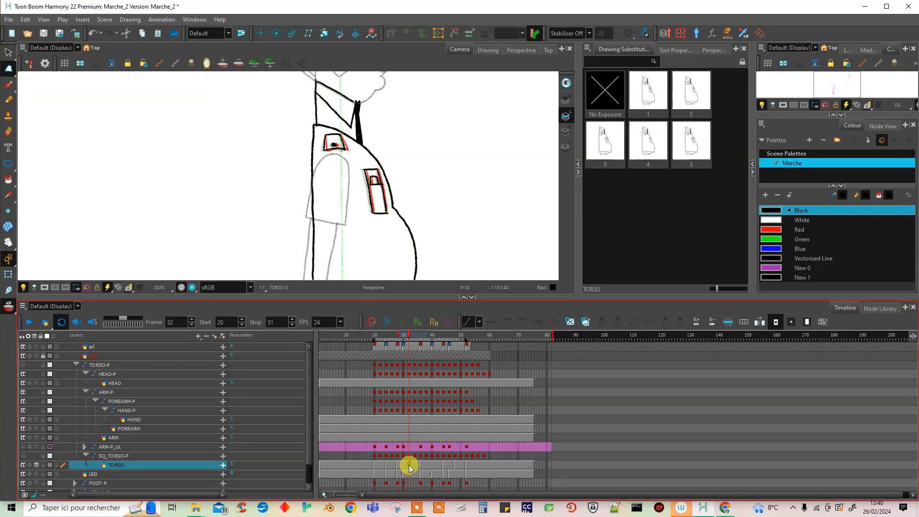
{"action": "key", "text": "ctrl+c"}
{"action": "left_click", "coordinate": [433, 466]}
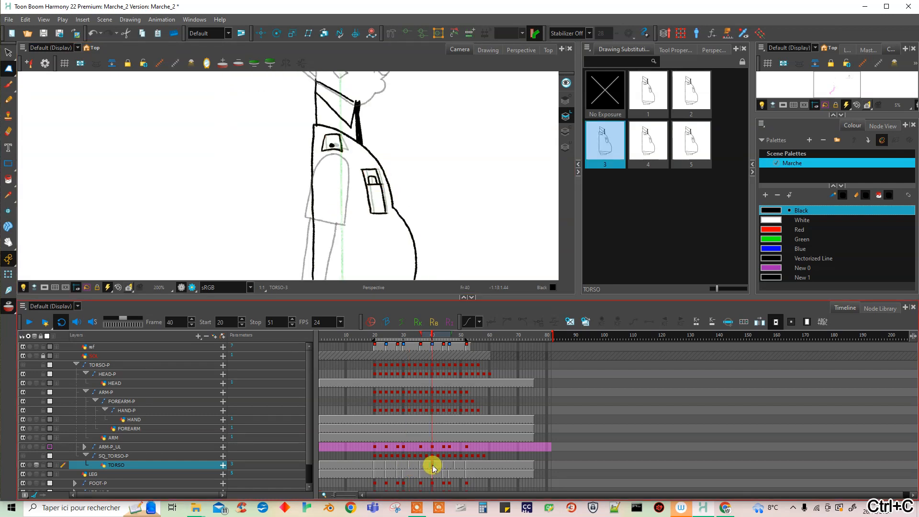
{"action": "key", "text": "ctrl+v"}
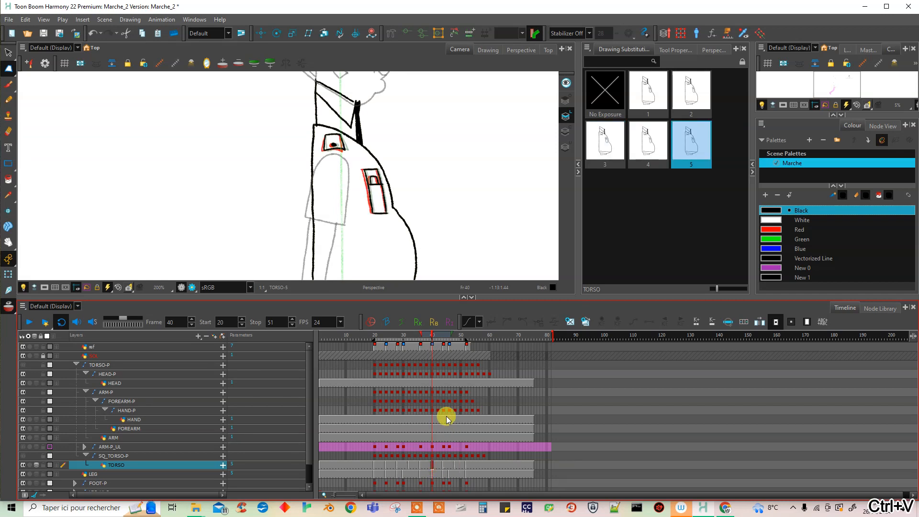
{"action": "left_click", "coordinate": [29, 322]}
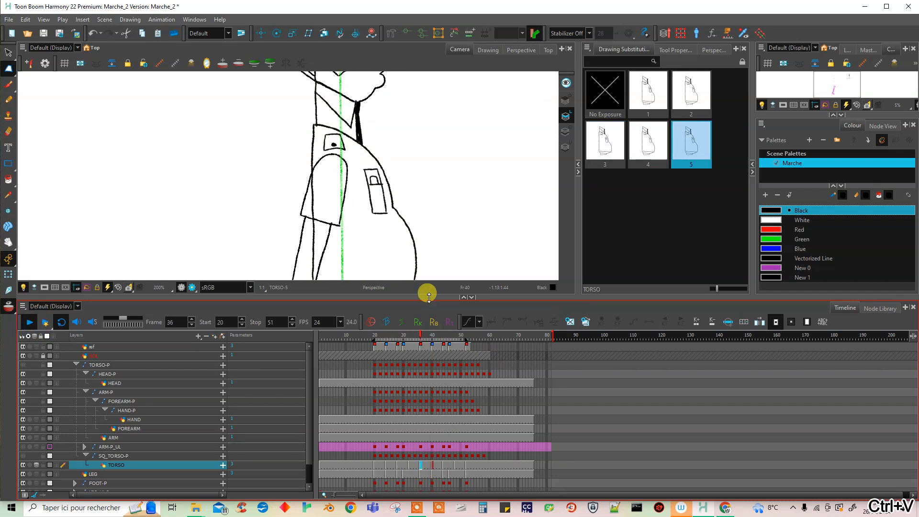
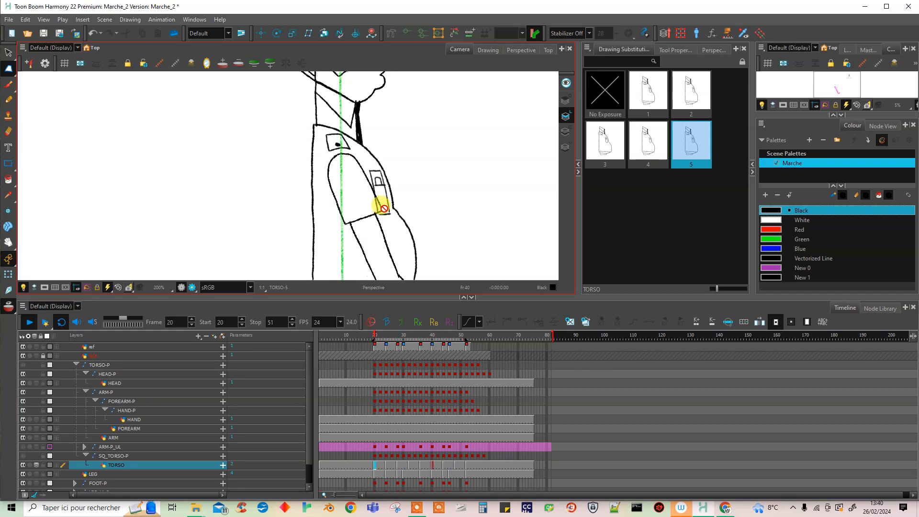
Step: Duplicate TORSO drawing 2 at frame 22 as a separate in-between drawing
{"action": "left_click", "coordinate": [382, 464]}
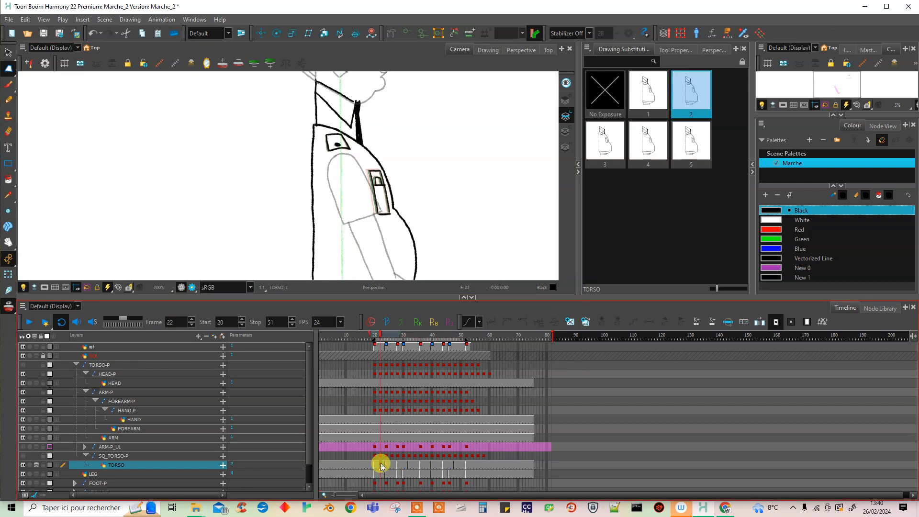
{"action": "left_click", "coordinate": [584, 322]}
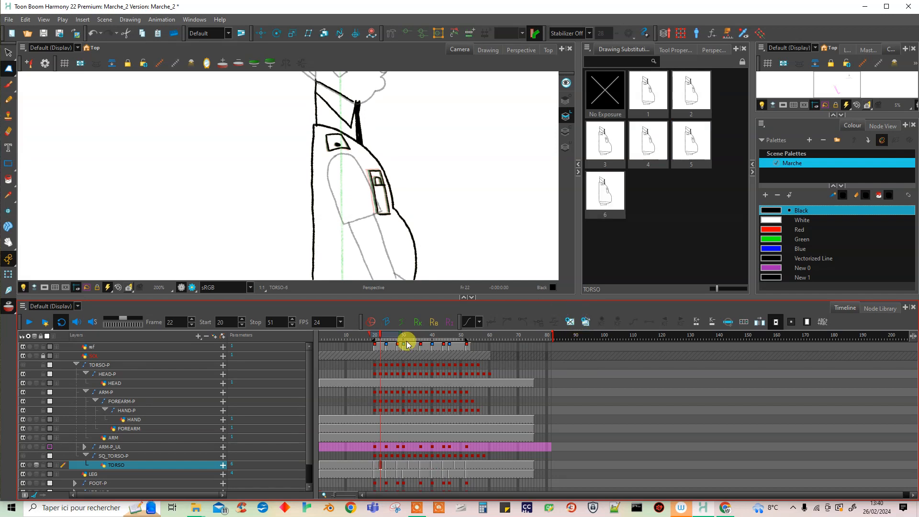
{"action": "left_click", "coordinate": [371, 322]}
{"action": "left_click", "coordinate": [398, 179]}
{"action": "scroll", "coordinate": [381, 165], "scroll_direction": "up", "scroll_amount": 2}
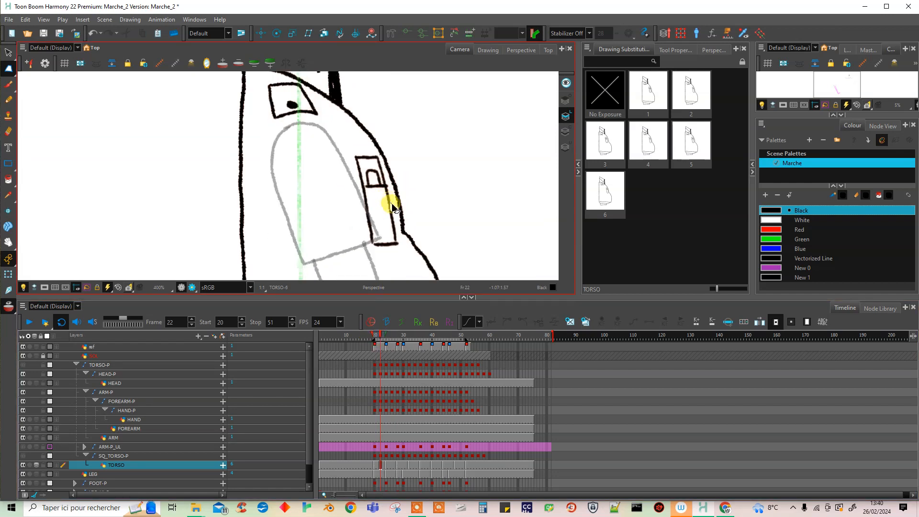
Step: Compare frames 22 and 24, and shift the frame 22 torso's chest pocket and shoulder badge slightly back toward the frame 24 drawing
{"action": "left_click", "coordinate": [379, 465]}
{"action": "left_click", "coordinate": [382, 465]}
{"action": "left_click", "coordinate": [386, 464]}
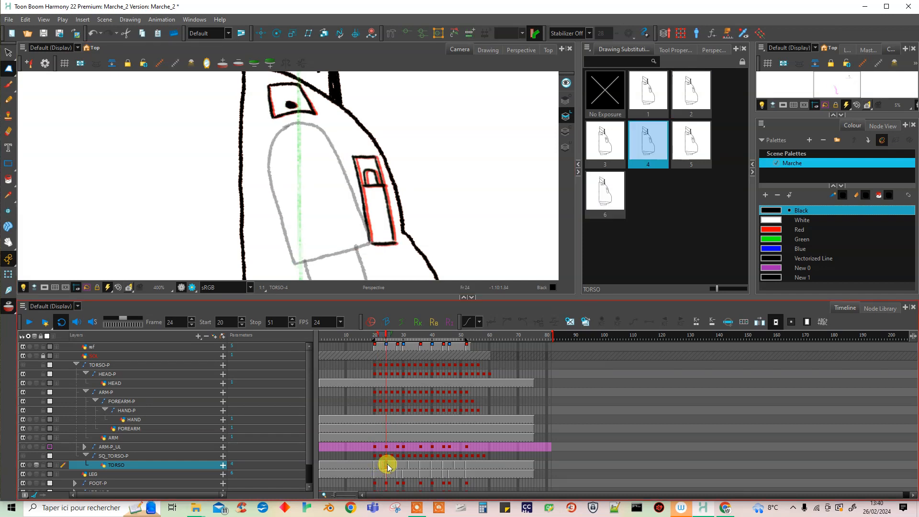
{"action": "left_click", "coordinate": [381, 465]}
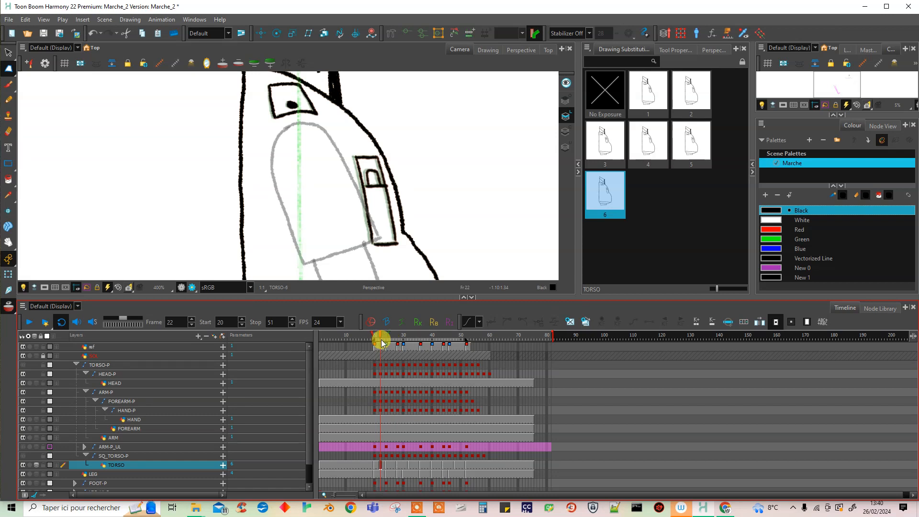
{"action": "key", "text": "alt+s"}
{"action": "mouse_move", "coordinate": [347, 149]}
{"action": "left_mouse_down"}
{"action": "mouse_move", "coordinate": [359, 154]}
{"action": "mouse_move", "coordinate": [375, 256]}
{"action": "mouse_move", "coordinate": [397, 213]}
{"action": "mouse_move", "coordinate": [375, 150]}
{"action": "mouse_move", "coordinate": [379, 158]}
{"action": "left_mouse_up"}
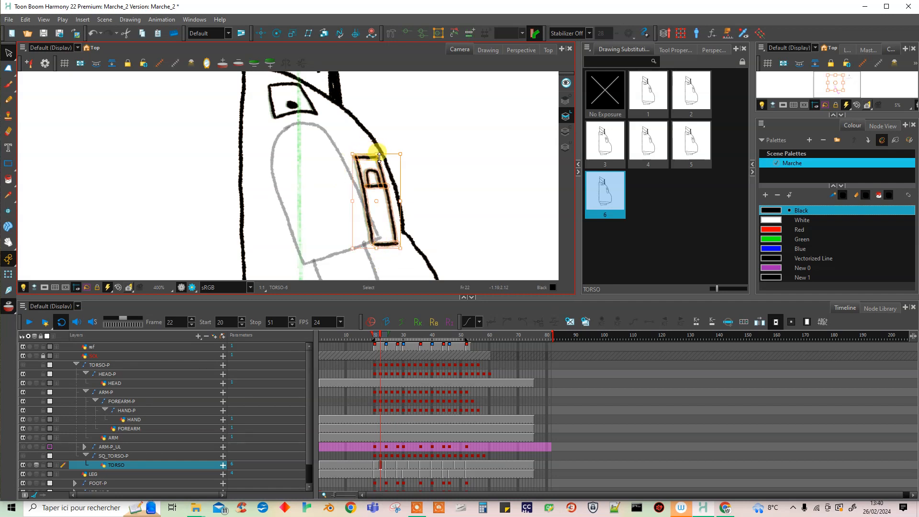
{"action": "mouse_move", "coordinate": [320, 123]}
{"action": "left_mouse_down"}
{"action": "mouse_move", "coordinate": [297, 93]}
{"action": "mouse_move", "coordinate": [269, 111]}
{"action": "mouse_move", "coordinate": [291, 115]}
{"action": "left_mouse_up"}
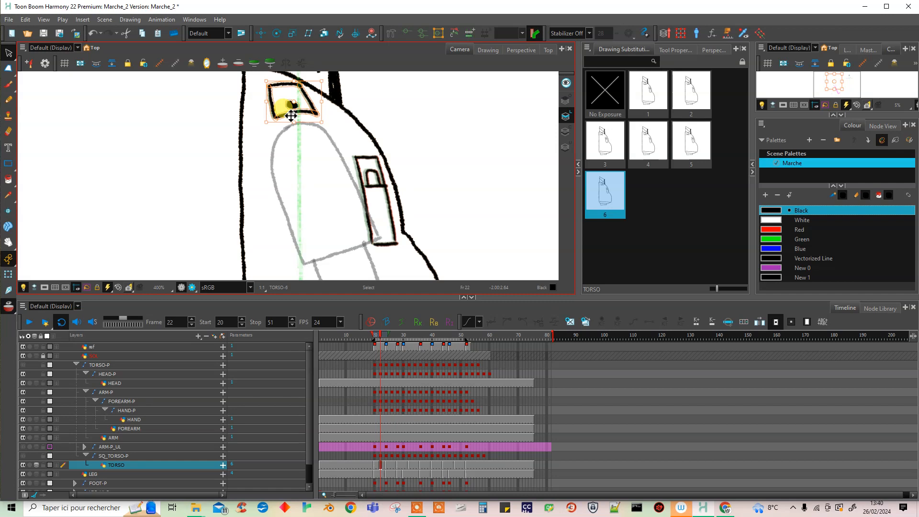
Step: Duplicate TORSO drawing 4 at frame 26 and shift its chest pocket slightly backward
{"action": "left_click", "coordinate": [391, 465]}
{"action": "left_click", "coordinate": [584, 324]}
{"action": "mouse_move", "coordinate": [358, 139]}
{"action": "left_mouse_down"}
{"action": "mouse_move", "coordinate": [349, 144]}
{"action": "mouse_move", "coordinate": [396, 243]}
{"action": "mouse_move", "coordinate": [369, 144]}
{"action": "mouse_move", "coordinate": [379, 156]}
{"action": "left_mouse_up"}
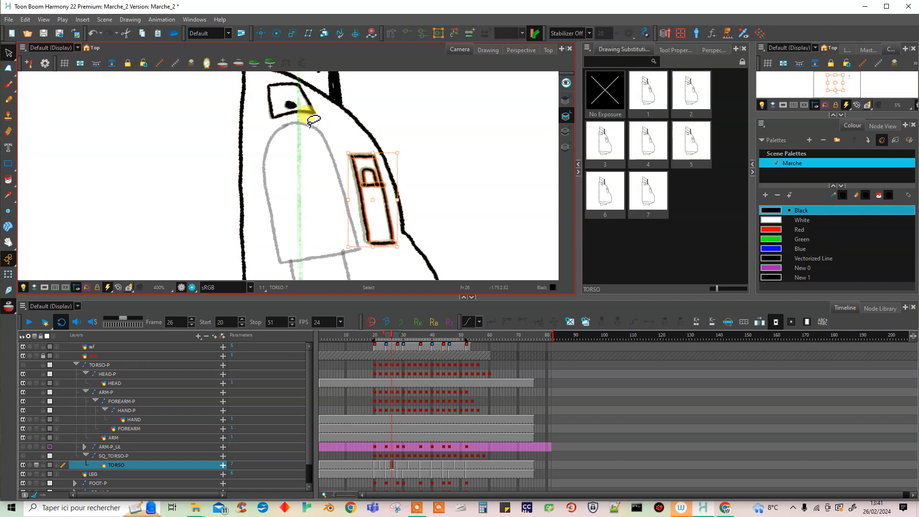
Step: Reshape the shoulder badge on the frame 26 torso drawing slightly backward with the Perspective tool
{"action": "mouse_move", "coordinate": [322, 122]}
{"action": "left_mouse_down"}
{"action": "mouse_move", "coordinate": [259, 107]}
{"action": "mouse_move", "coordinate": [316, 120]}
{"action": "left_mouse_up"}
{"action": "left_click", "coordinate": [8, 68]}
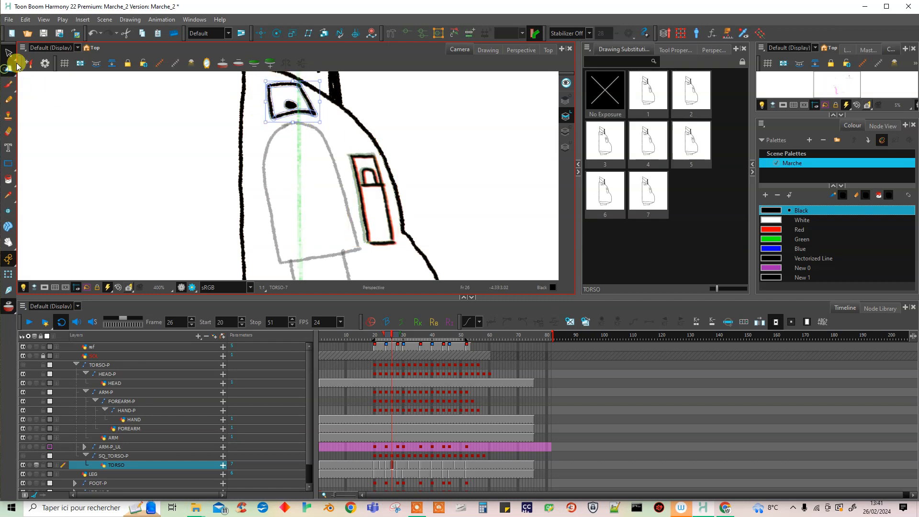
{"action": "scroll", "coordinate": [302, 117], "scroll_direction": "up", "scroll_amount": 1}
{"action": "scroll", "coordinate": [300, 125], "scroll_direction": "up", "scroll_amount": 2}
{"action": "left_click_drag", "start_coordinate": [290, 133], "coordinate": [287, 133]}
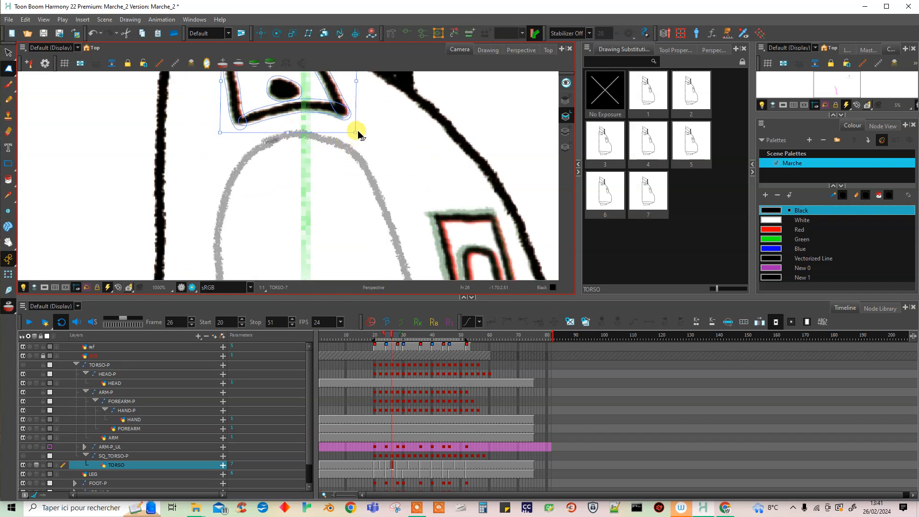
{"action": "left_click_drag", "start_coordinate": [355, 132], "coordinate": [355, 133]}
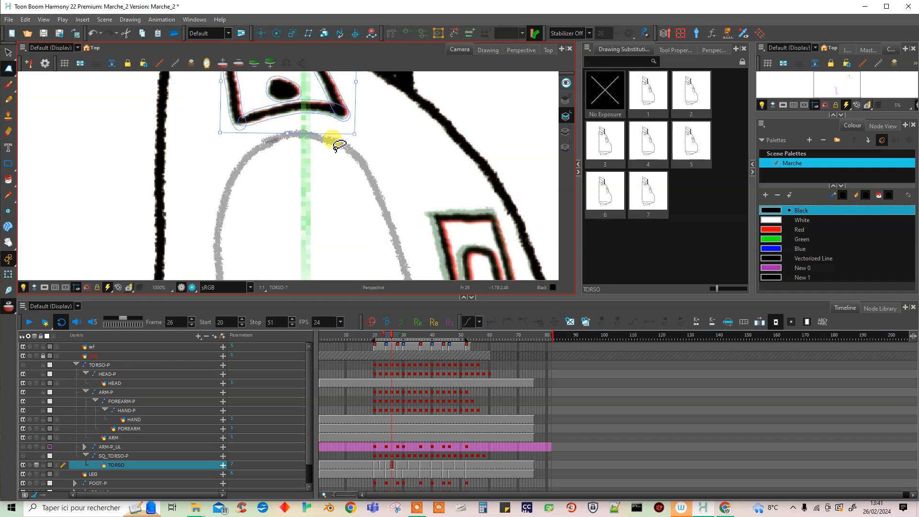
Step: Adjust the chest pocket on the frame 26 torso drawing with the Perspective tool
{"action": "scroll", "coordinate": [342, 143], "scroll_direction": "down", "scroll_amount": 3}
{"action": "mouse_move", "coordinate": [365, 164]}
{"action": "left_mouse_down"}
{"action": "mouse_move", "coordinate": [360, 222]}
{"action": "mouse_move", "coordinate": [419, 273]}
{"action": "left_mouse_up"}
{"action": "mouse_move", "coordinate": [405, 193]}
{"action": "left_mouse_down"}
{"action": "mouse_move", "coordinate": [379, 189]}
{"action": "mouse_move", "coordinate": [369, 220]}
{"action": "mouse_move", "coordinate": [376, 205]}
{"action": "left_mouse_up"}
{"action": "left_click", "coordinate": [446, 172]}
Step: Duplicate TORSO drawing 1 at frame 30 and reshape its shoulder badge backward with the Perspective tool
{"action": "left_click", "coordinate": [407, 472]}
{"action": "left_click", "coordinate": [404, 464]}
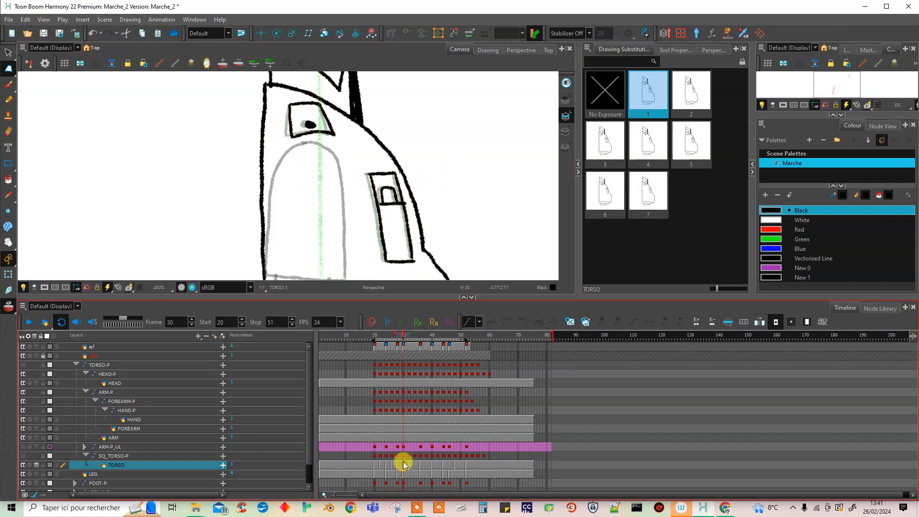
{"action": "left_click", "coordinate": [586, 324]}
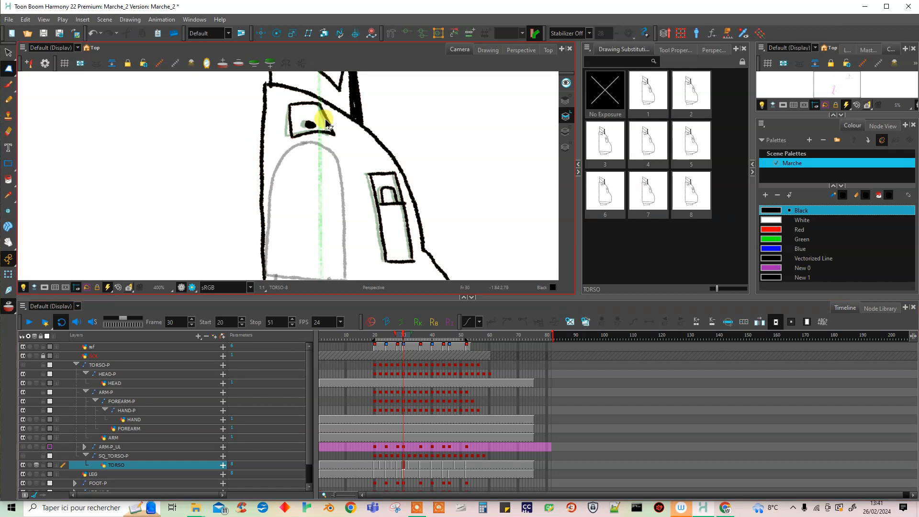
{"action": "mouse_move", "coordinate": [334, 122]}
{"action": "left_mouse_down"}
{"action": "mouse_move", "coordinate": [314, 100]}
{"action": "mouse_move", "coordinate": [281, 111]}
{"action": "mouse_move", "coordinate": [309, 142]}
{"action": "left_mouse_up"}
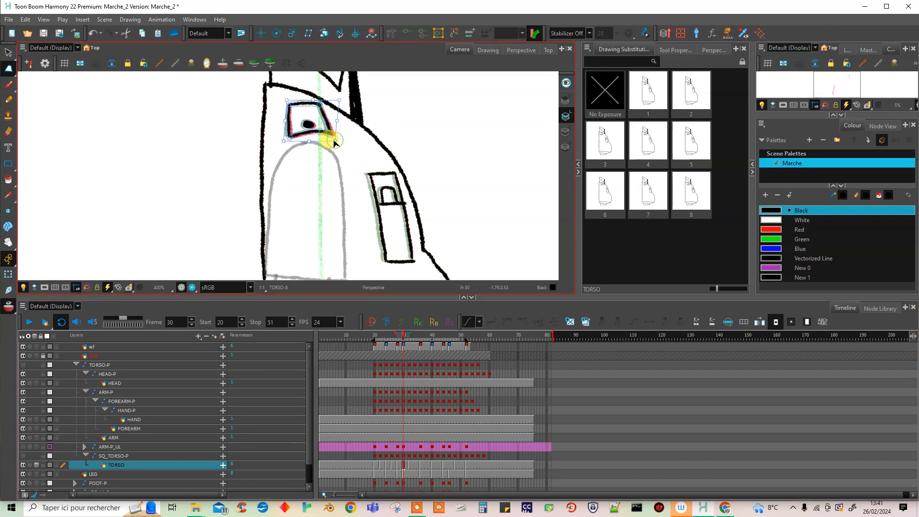
Step: Shift the chest pocket on the frame 30 torso drawing slightly back toward the frame 32 pocket
{"action": "mouse_move", "coordinate": [358, 165]}
{"action": "left_mouse_down"}
{"action": "mouse_move", "coordinate": [361, 253]}
{"action": "mouse_move", "coordinate": [412, 282]}
{"action": "left_mouse_up"}
{"action": "left_click_drag", "start_coordinate": [411, 207], "coordinate": [370, 163]}
{"action": "left_click", "coordinate": [9, 52]}
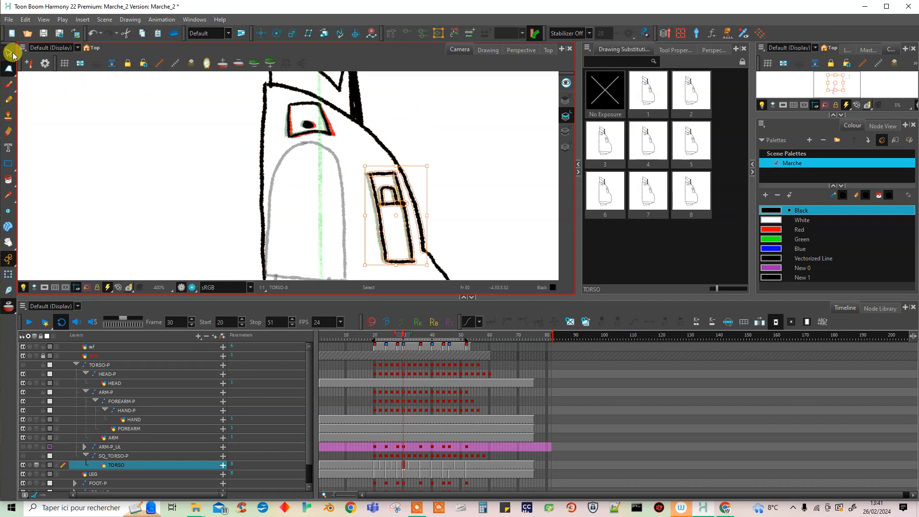
{"action": "mouse_move", "coordinate": [357, 166]}
{"action": "left_mouse_down"}
{"action": "mouse_move", "coordinate": [396, 283]}
{"action": "mouse_move", "coordinate": [411, 229]}
{"action": "mouse_move", "coordinate": [402, 164]}
{"action": "left_mouse_up"}
{"action": "left_click", "coordinate": [405, 127]}
{"action": "scroll", "coordinate": [362, 170], "scroll_direction": "down", "scroll_amount": 4}
{"action": "key", "text": "space"}
{"action": "left_click_drag", "start_coordinate": [429, 203], "coordinate": [412, 200]}
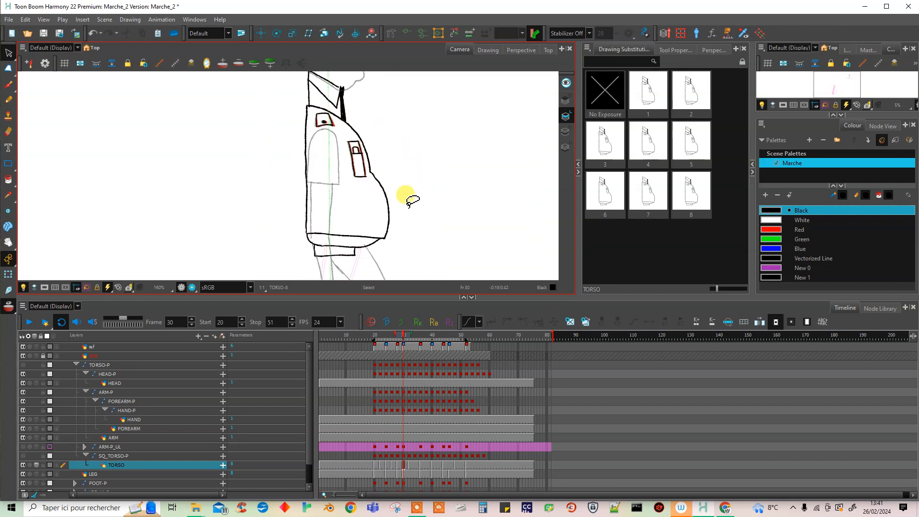
{"action": "left_click", "coordinate": [407, 357]}
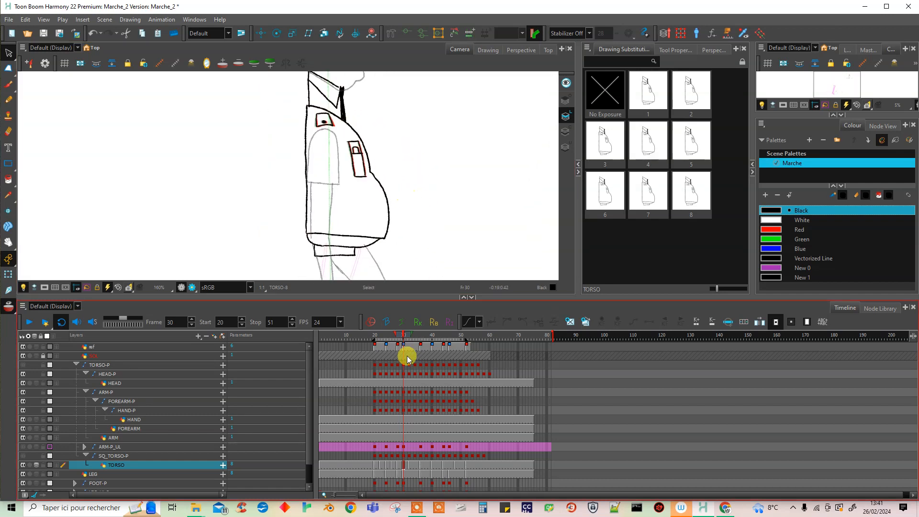
Step: Duplicate TORSO drawing 5 at frame 34 and stretch its chest pocket's rear edge backward with the Perspective tool
{"action": "left_click", "coordinate": [413, 464]}
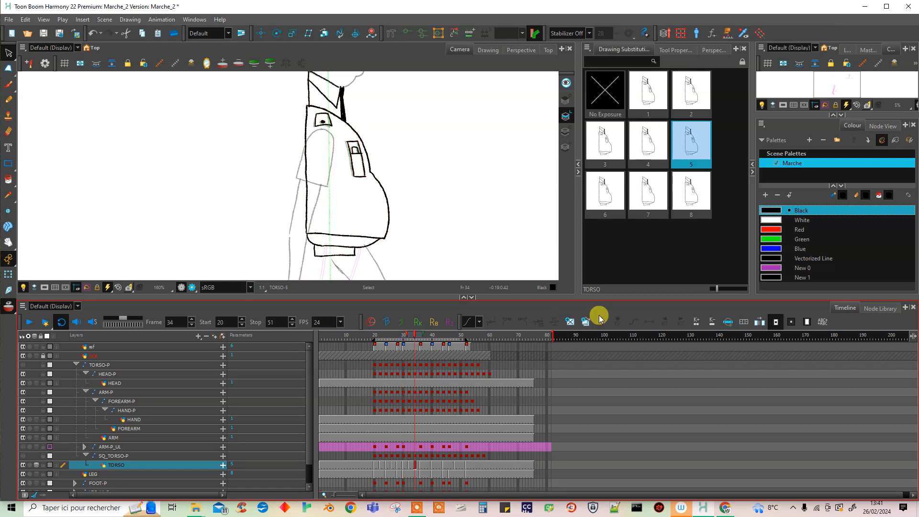
{"action": "left_click", "coordinate": [585, 322]}
{"action": "scroll", "coordinate": [359, 144], "scroll_direction": "up", "scroll_amount": 4}
{"action": "mouse_move", "coordinate": [324, 144]}
{"action": "left_mouse_down"}
{"action": "mouse_move", "coordinate": [383, 253]}
{"action": "mouse_move", "coordinate": [353, 140]}
{"action": "mouse_move", "coordinate": [360, 147]}
{"action": "left_mouse_up"}
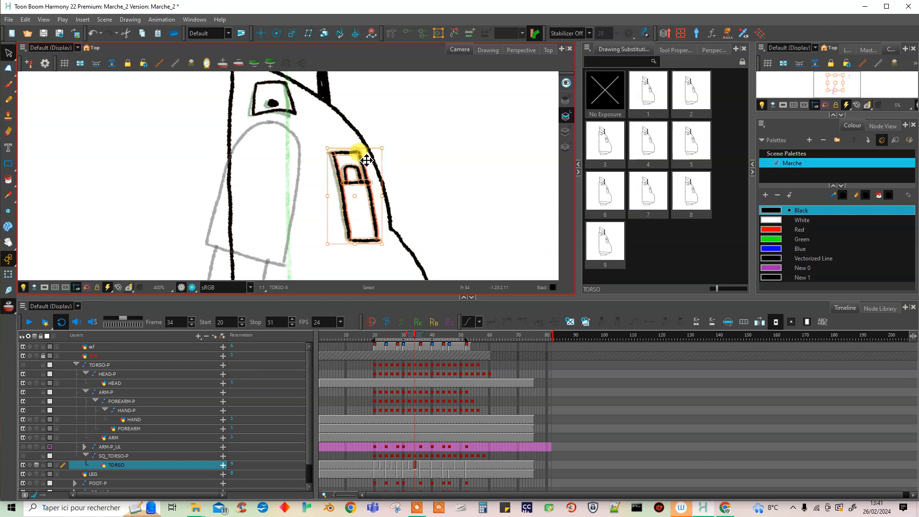
{"action": "left_click", "coordinate": [8, 68]}
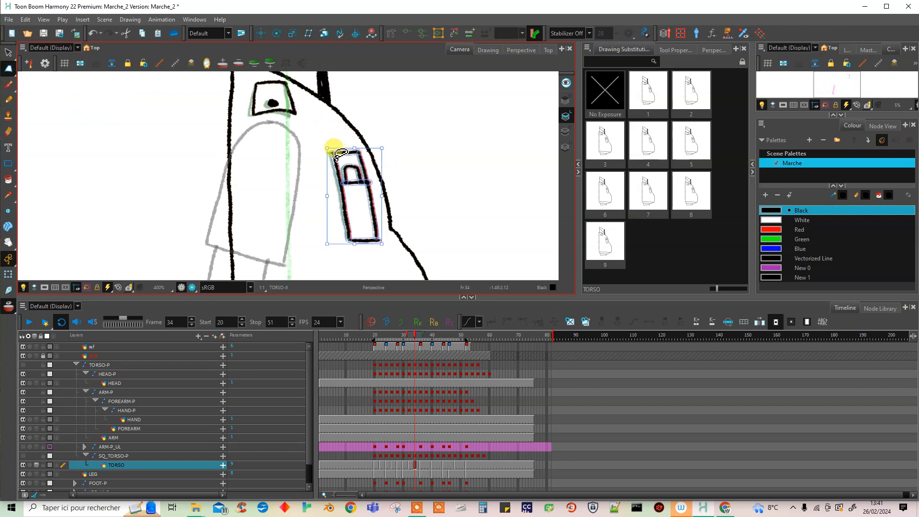
{"action": "left_click_drag", "start_coordinate": [326, 195], "coordinate": [324, 197]}
Step: Reshape the shoulder badge on the frame 34 torso drawing backward, toward the frame 36 badge, with the Perspective tool
{"action": "mouse_move", "coordinate": [304, 120]}
{"action": "left_mouse_down"}
{"action": "mouse_move", "coordinate": [300, 100]}
{"action": "mouse_move", "coordinate": [299, 118]}
{"action": "left_mouse_up"}
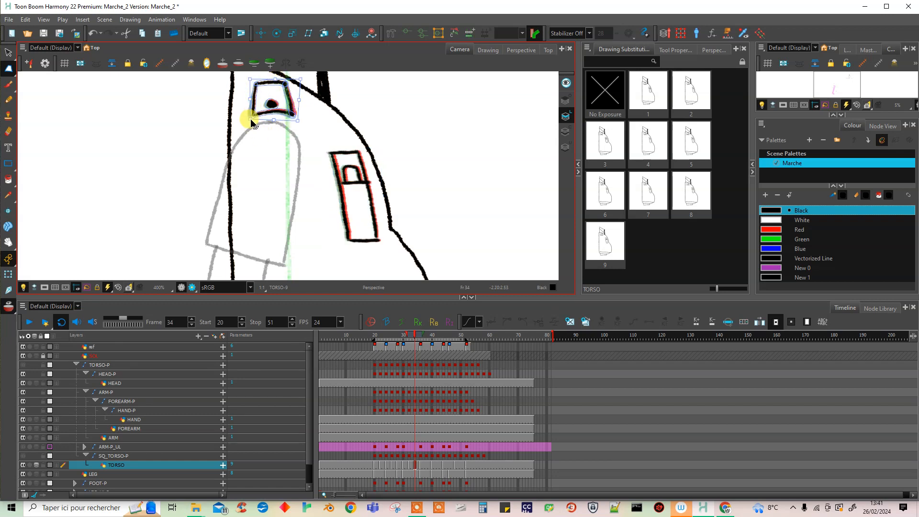
{"action": "left_click", "coordinate": [302, 180]}
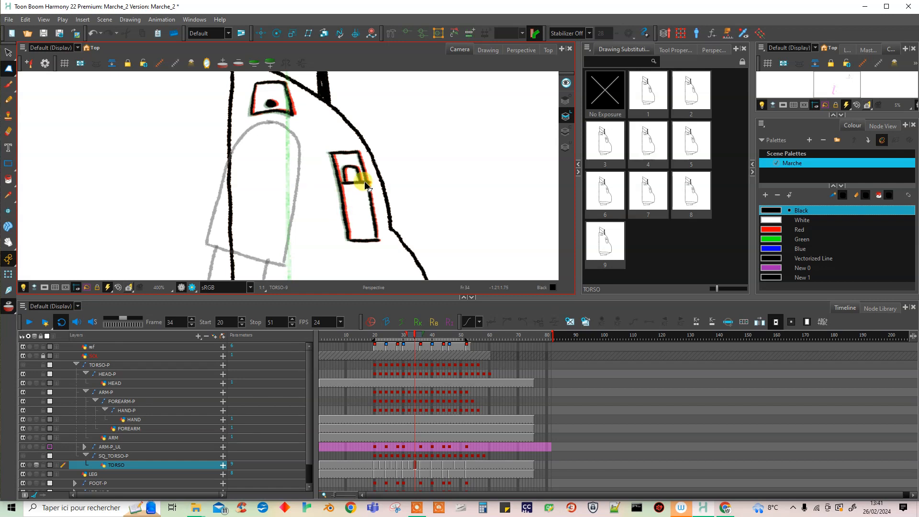
{"action": "scroll", "coordinate": [366, 184], "scroll_direction": "down", "scroll_amount": 4}
Step: Play the walk cycle from frame 22 and scrub through to frame 40 to examine the torso in-betweens
{"action": "left_click", "coordinate": [381, 335]}
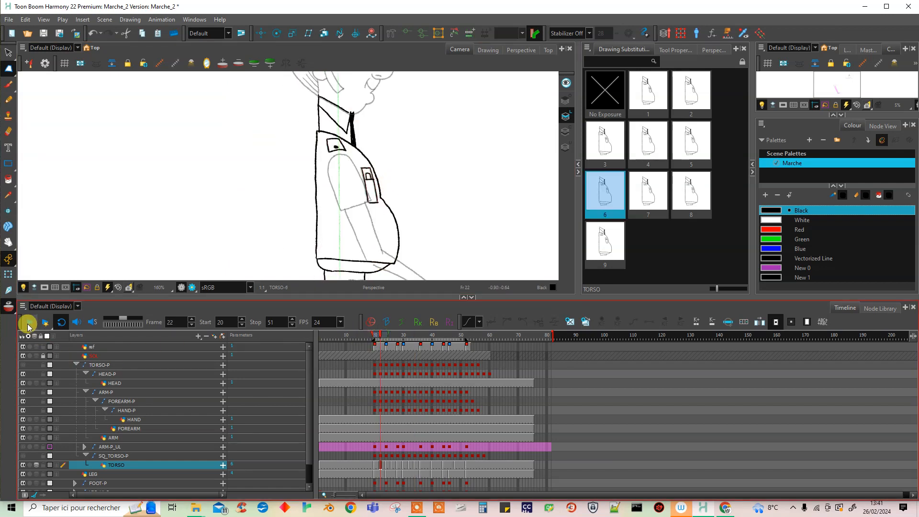
{"action": "left_click", "coordinate": [28, 323]}
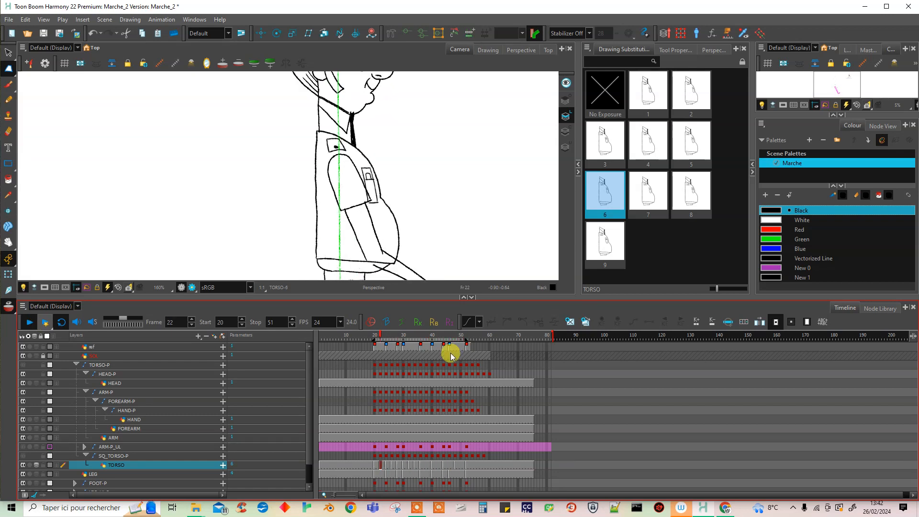
{"action": "mouse_move", "coordinate": [396, 334]}
{"action": "left_mouse_down"}
{"action": "mouse_move", "coordinate": [377, 334]}
{"action": "mouse_move", "coordinate": [435, 345]}
{"action": "left_mouse_up"}
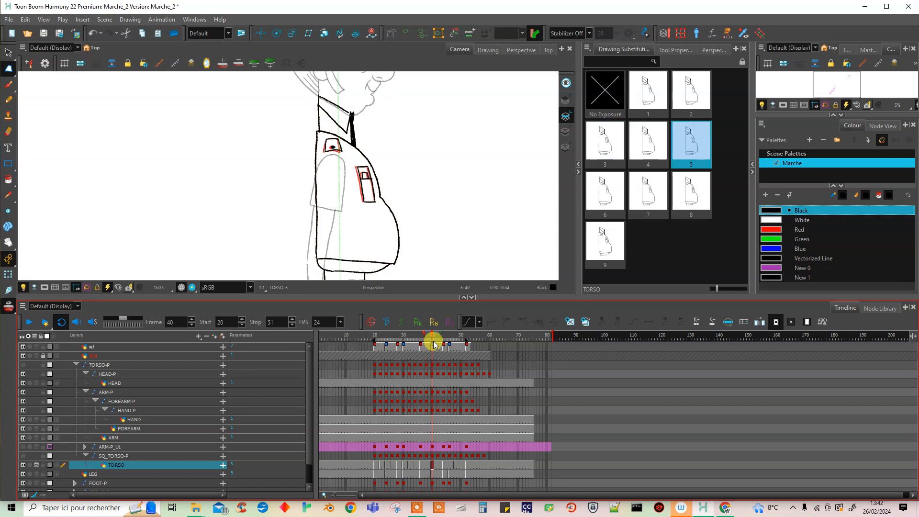
Step: Duplicate the TORSO drawing at frame 38 and reshape its shoulder badge forward, toward the frame 40 badge, with the Perspective tool
{"action": "left_click", "coordinate": [426, 464]}
{"action": "left_click", "coordinate": [585, 321]}
{"action": "left_click", "coordinate": [331, 153]}
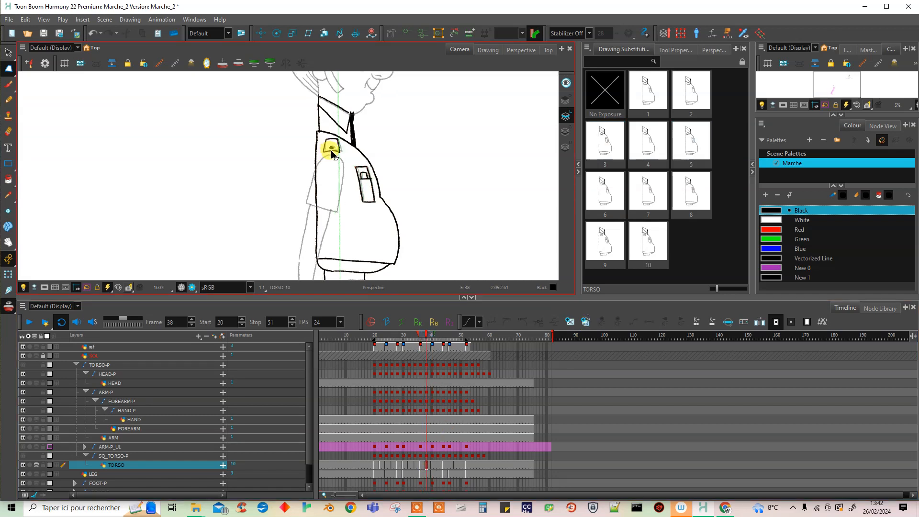
{"action": "scroll", "coordinate": [340, 144], "scroll_direction": "up", "scroll_amount": 6}
{"action": "mouse_move", "coordinate": [346, 147]}
{"action": "left_mouse_down"}
{"action": "mouse_move", "coordinate": [268, 179]}
{"action": "mouse_move", "coordinate": [365, 179]}
{"action": "mouse_move", "coordinate": [353, 191]}
{"action": "left_mouse_up"}
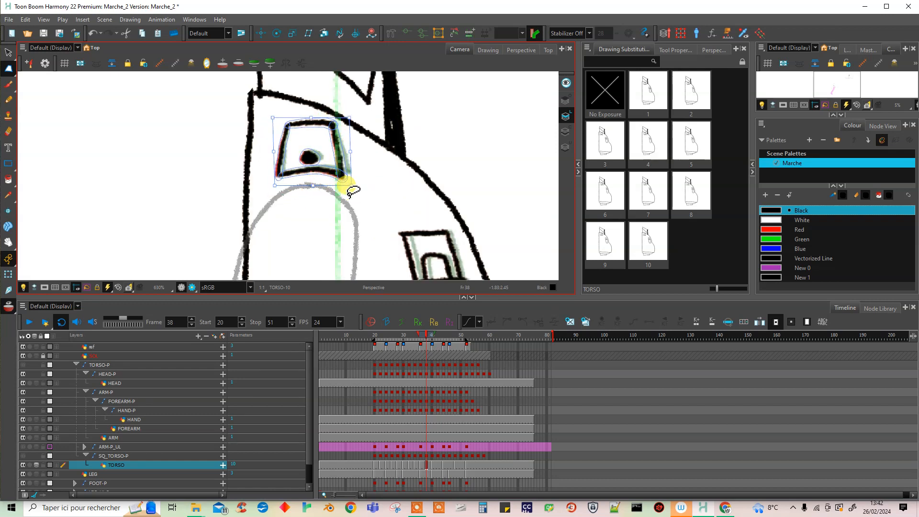
Step: Nudge the chest pocket on the frame 38 torso drawing slightly forward, toward the frame 40 pocket
{"action": "left_click_drag", "start_coordinate": [450, 235], "coordinate": [369, 140]}
{"action": "left_click", "coordinate": [9, 52]}
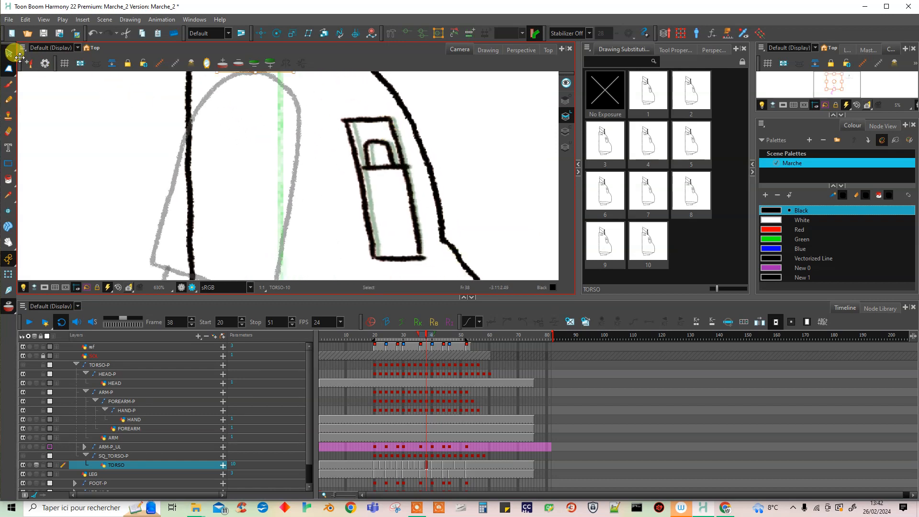
{"action": "mouse_move", "coordinate": [341, 103]}
{"action": "left_mouse_down"}
{"action": "mouse_move", "coordinate": [417, 236]}
{"action": "mouse_move", "coordinate": [382, 109]}
{"action": "left_mouse_up"}
{"action": "key", "text": "Right"}
{"action": "key", "text": "Right"}
{"action": "key", "text": "Right"}
{"action": "key", "text": "Right"}
{"action": "left_click", "coordinate": [472, 137]}
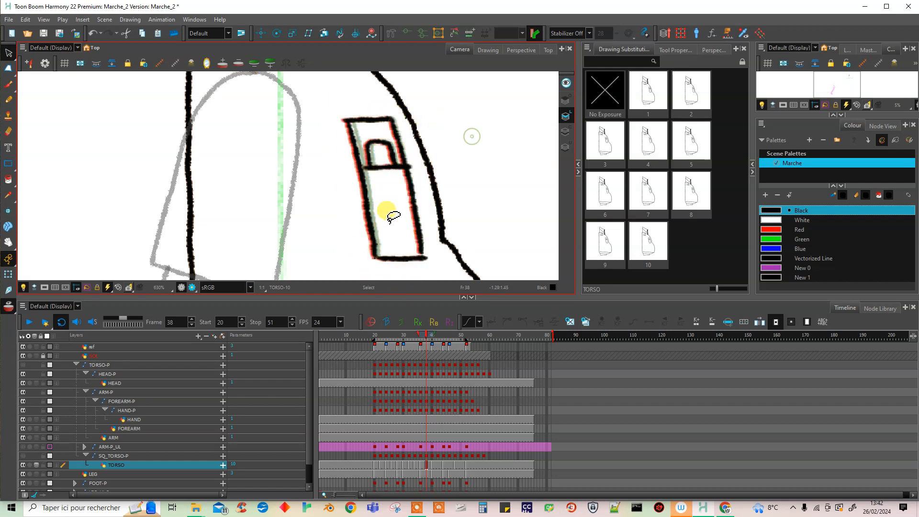
Step: Compare the substitution drawings for TORSO at frame 42 and expose drawing 8 there
{"action": "scroll", "coordinate": [390, 210], "scroll_direction": "down", "scroll_amount": 4}
{"action": "left_click", "coordinate": [437, 466]}
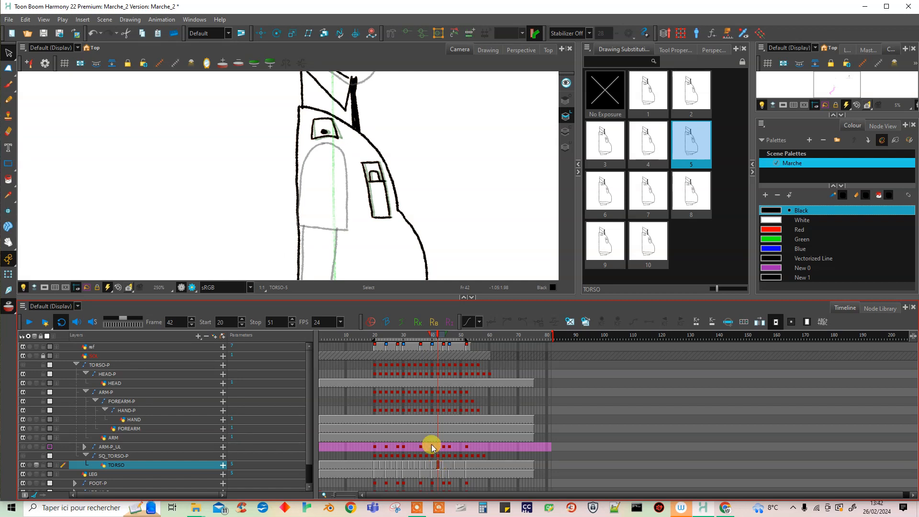
{"action": "left_click", "coordinate": [650, 143]}
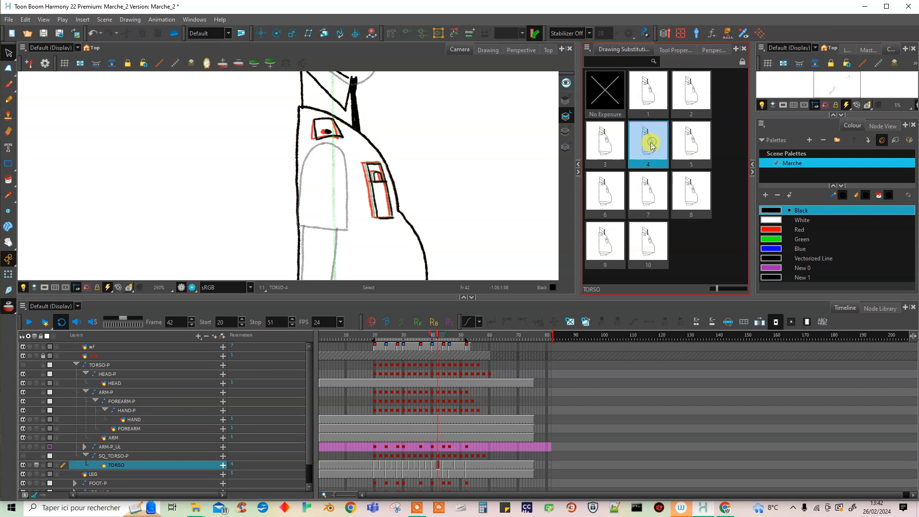
{"action": "left_click", "coordinate": [648, 193]}
{"action": "left_click", "coordinate": [607, 191]}
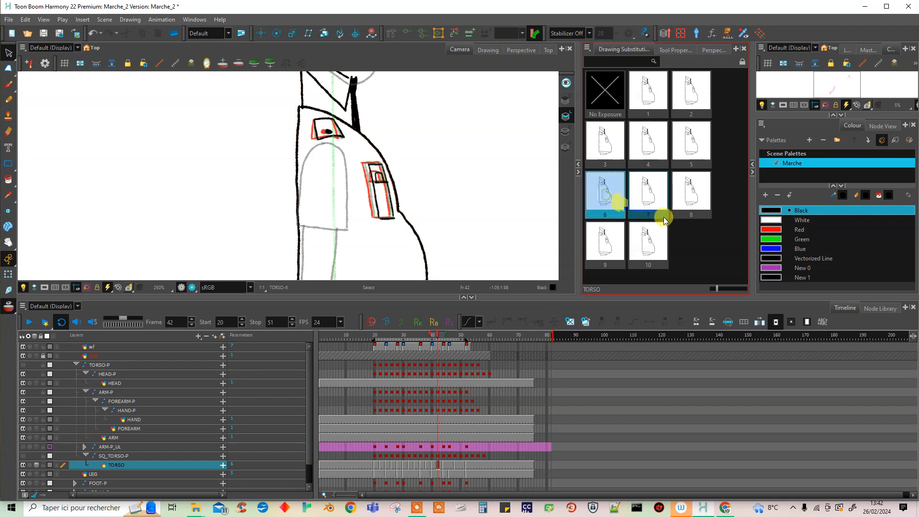
{"action": "left_click", "coordinate": [688, 98]}
{"action": "left_click", "coordinate": [652, 243]}
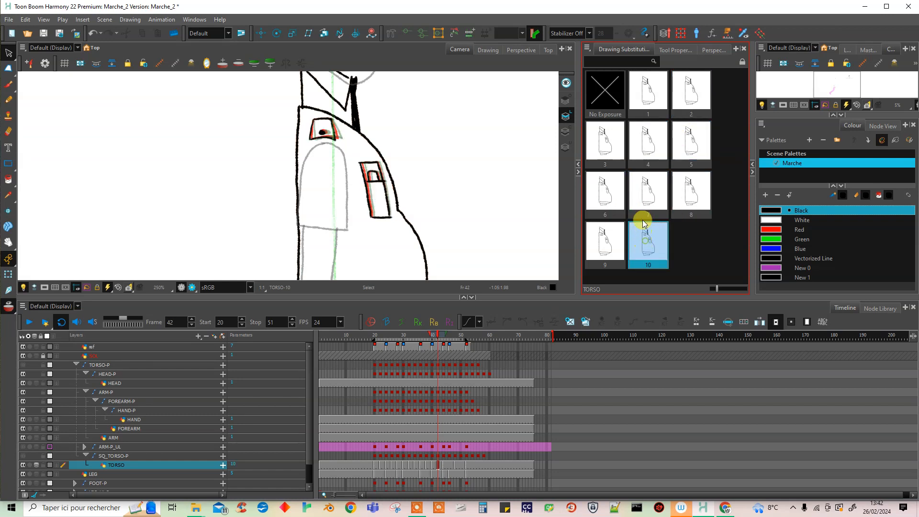
{"action": "left_click", "coordinate": [603, 252]}
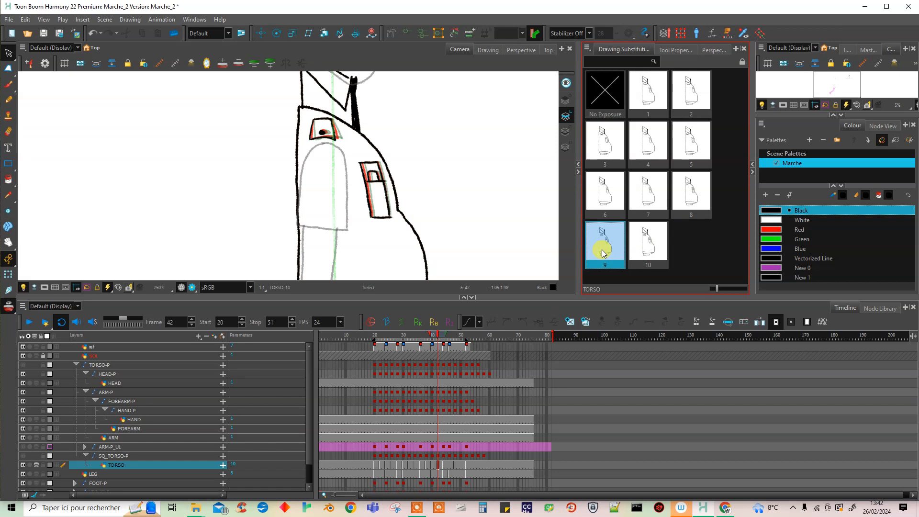
{"action": "left_click", "coordinate": [689, 197]}
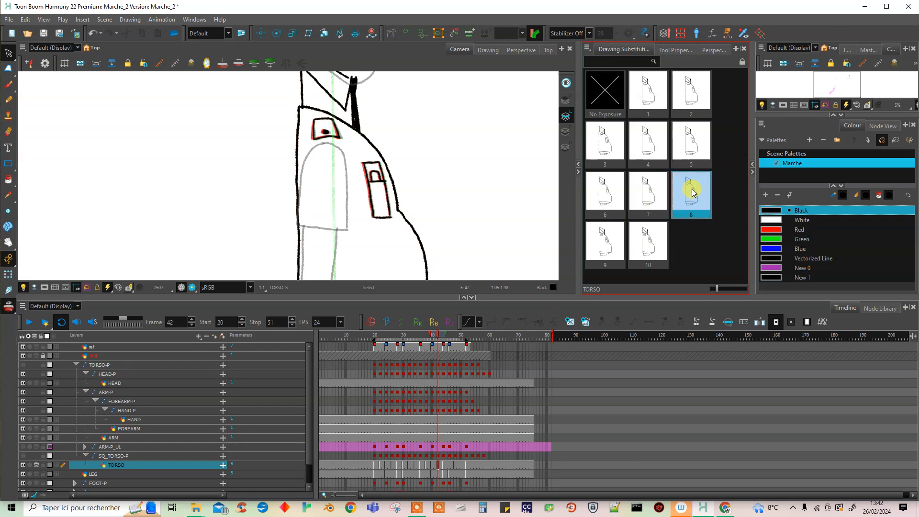
Step: Compare the substitution drawings for TORSO at frame 46 and expose drawing 7 there
{"action": "left_click", "coordinate": [449, 464]}
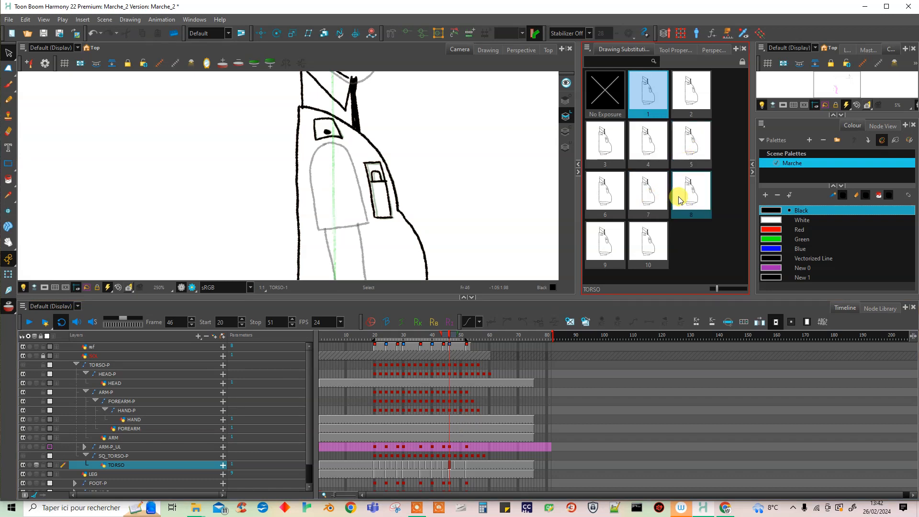
{"action": "left_click", "coordinate": [688, 106]}
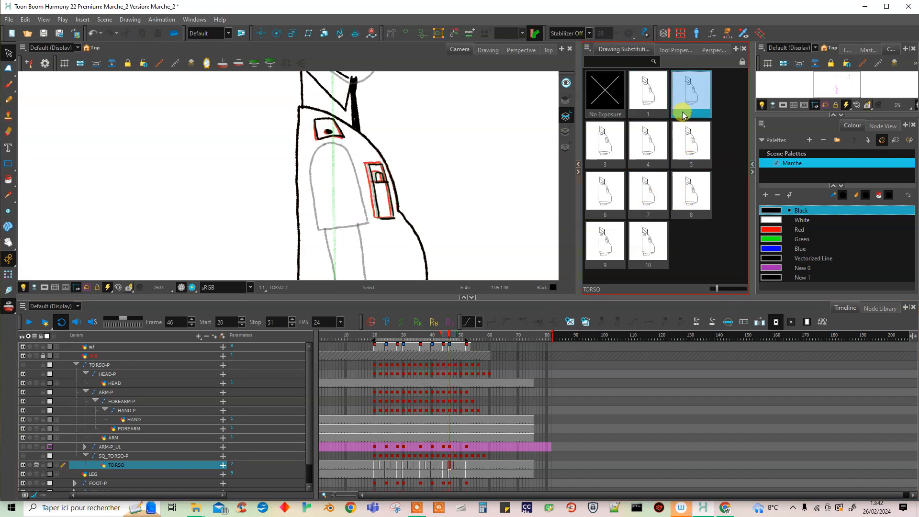
{"action": "left_click", "coordinate": [655, 147]}
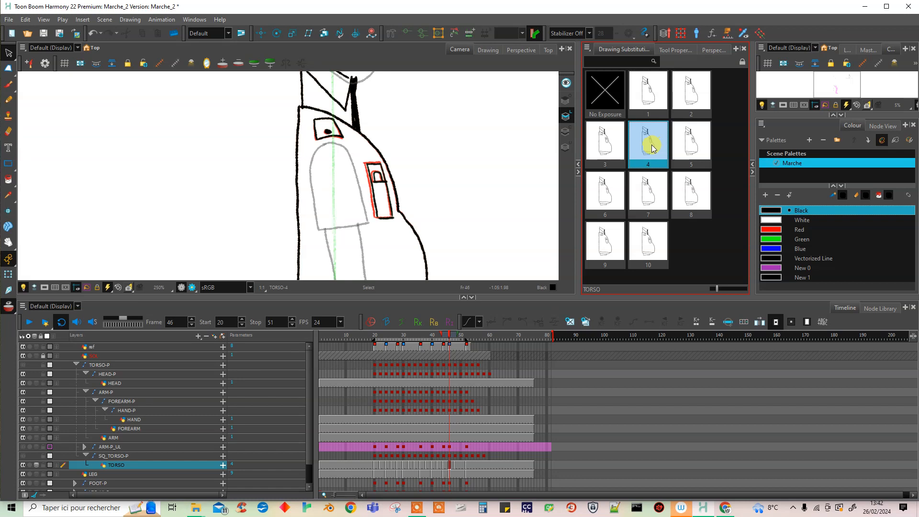
{"action": "left_click", "coordinate": [611, 155]}
{"action": "left_click", "coordinate": [686, 152]}
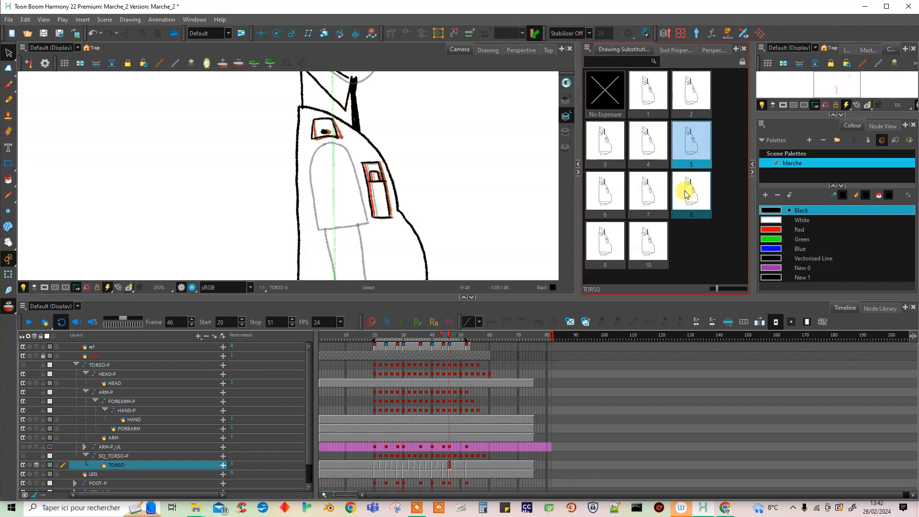
{"action": "left_click", "coordinate": [683, 190]}
{"action": "left_click", "coordinate": [646, 191]}
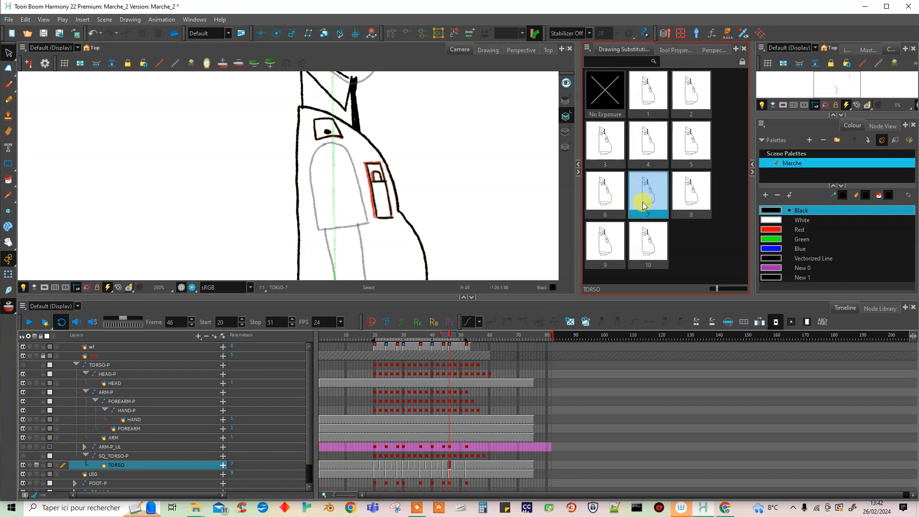
Step: Duplicate the TORSO drawing at frame 46 and nudge its chest pocket slightly backward
{"action": "left_click", "coordinate": [584, 323]}
{"action": "mouse_move", "coordinate": [368, 148]}
{"action": "left_mouse_down"}
{"action": "mouse_move", "coordinate": [363, 175]}
{"action": "mouse_move", "coordinate": [386, 235]}
{"action": "mouse_move", "coordinate": [382, 164]}
{"action": "left_mouse_up"}
{"action": "scroll", "coordinate": [388, 171], "scroll_direction": "up", "scroll_amount": 2}
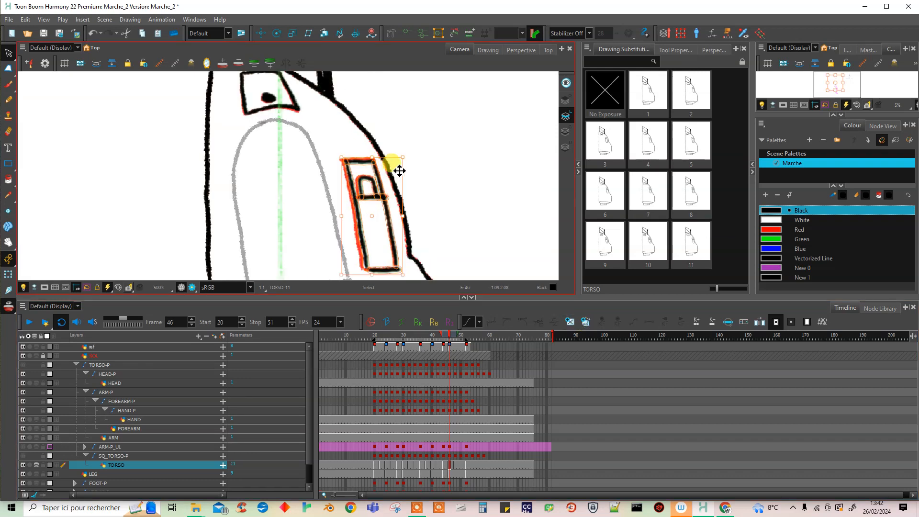
{"action": "key", "text": "Left"}
{"action": "key", "text": "Left"}
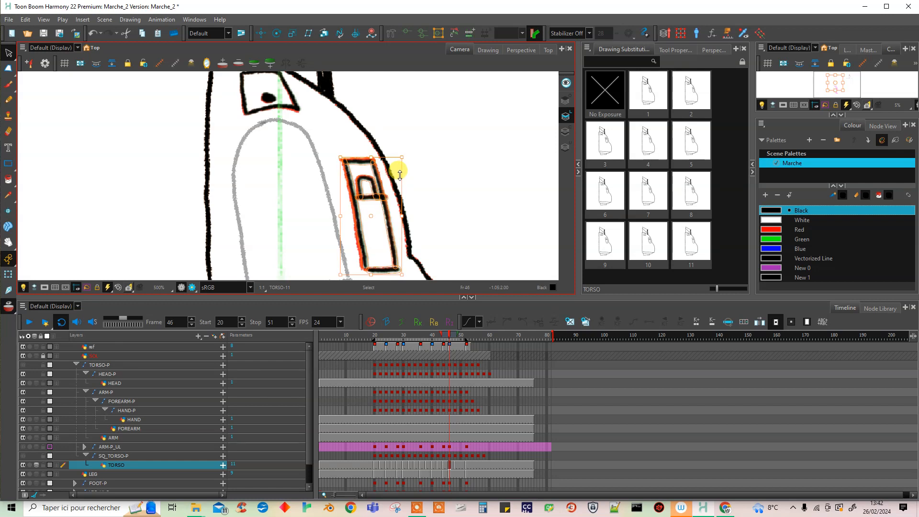
{"action": "left_click", "coordinate": [434, 149]}
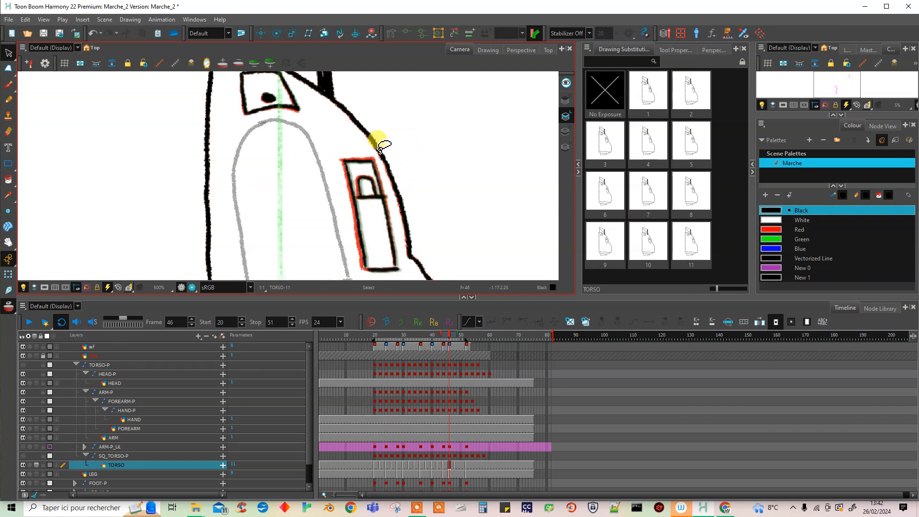
Step: Compare torso drawings 1 to 4 at frame 50 against the onion-skinned neighbours, keeping drawing 4 exposed
{"action": "scroll", "coordinate": [377, 150], "scroll_direction": "down", "scroll_amount": 1}
{"action": "scroll", "coordinate": [377, 150], "scroll_direction": "down", "scroll_amount": 2}
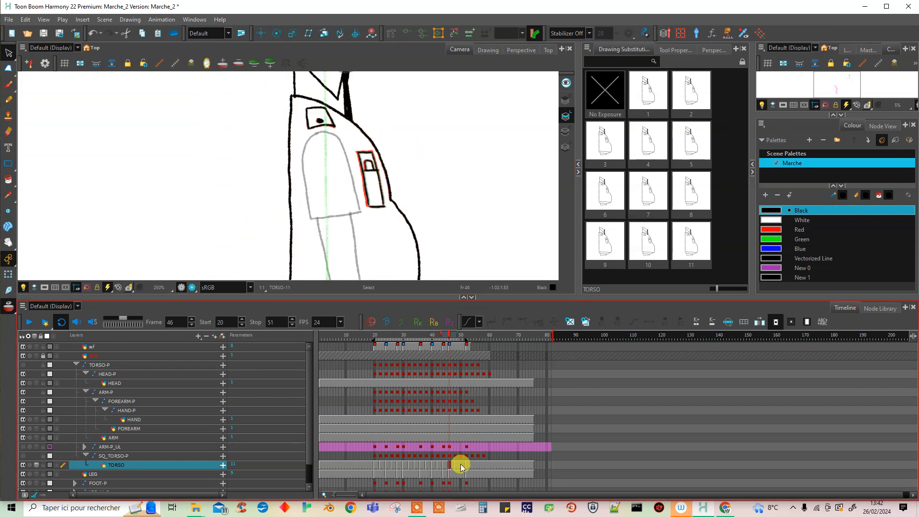
{"action": "left_click", "coordinate": [461, 466]}
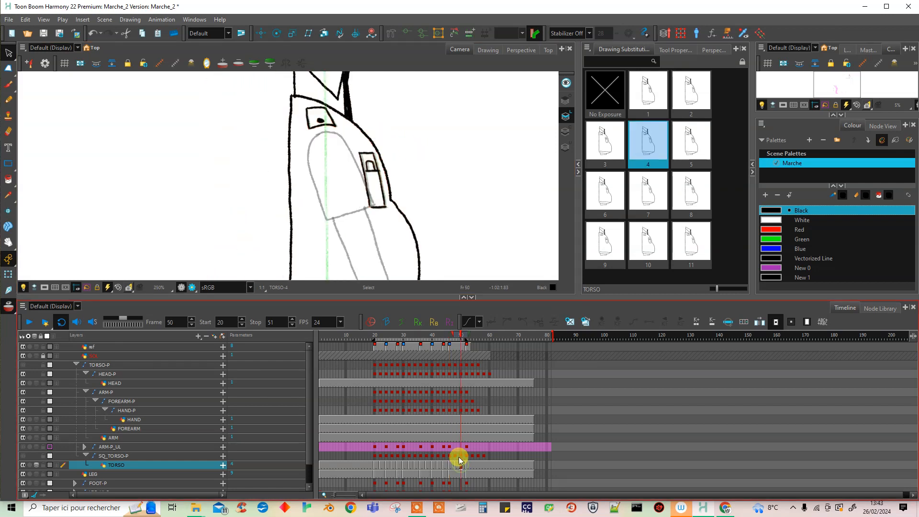
{"action": "left_click", "coordinate": [687, 92]}
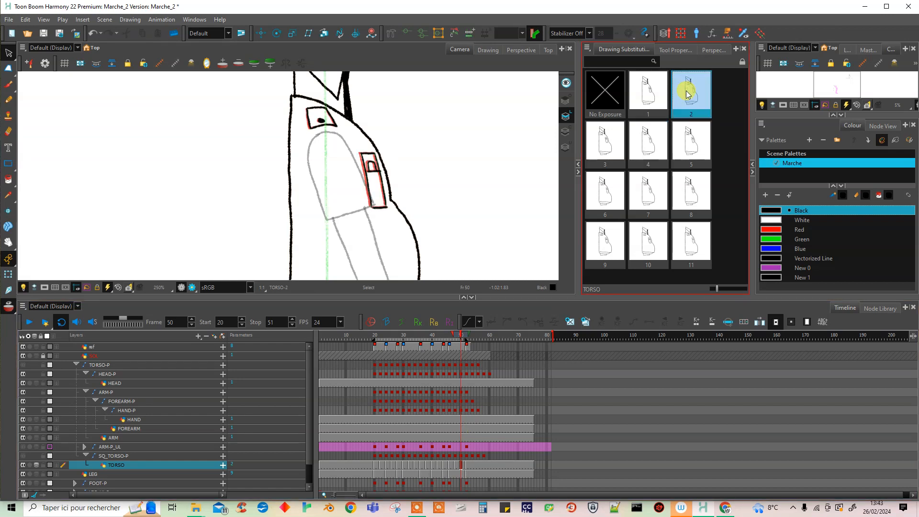
{"action": "left_click", "coordinate": [656, 95]}
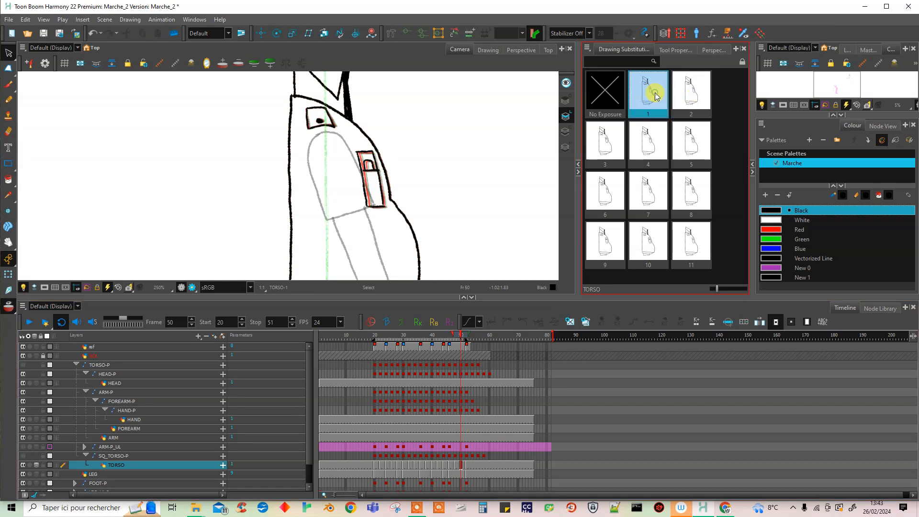
{"action": "left_click", "coordinate": [680, 95]}
{"action": "left_click", "coordinate": [607, 136]}
{"action": "left_click", "coordinate": [643, 143]}
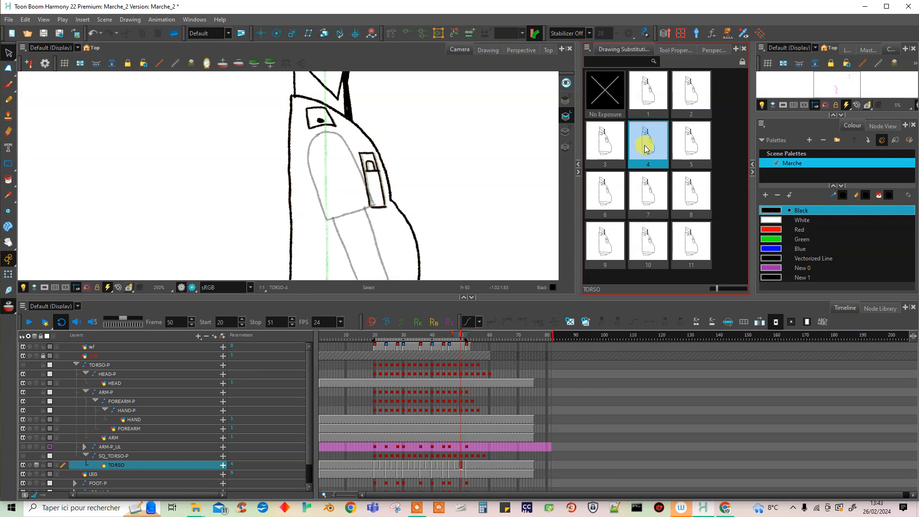
{"action": "left_click", "coordinate": [688, 97]}
{"action": "scroll", "coordinate": [359, 195], "scroll_direction": "up", "scroll_amount": 3}
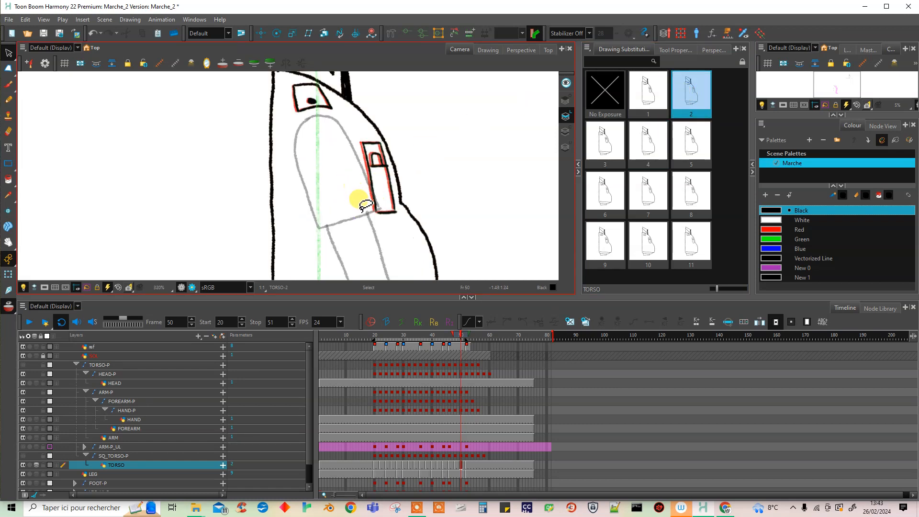
{"action": "left_click", "coordinate": [646, 143]}
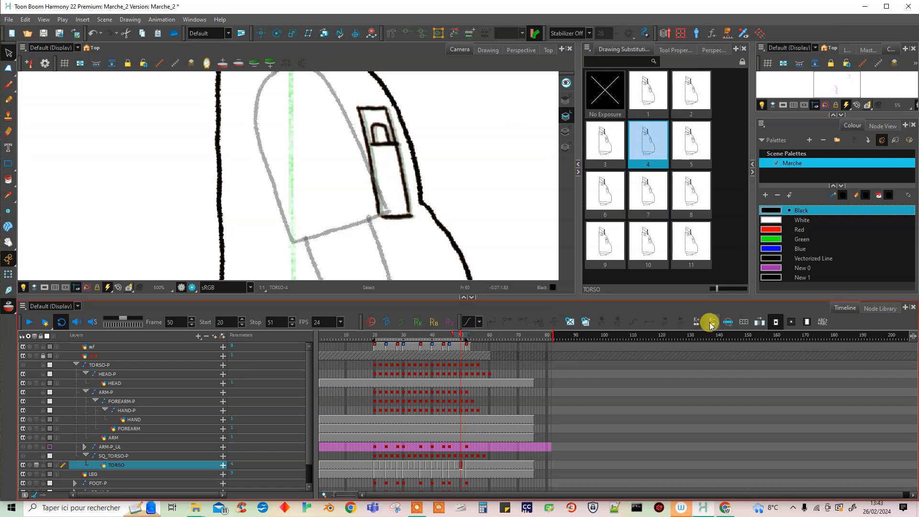
Step: Duplicate the TORSO drawing at frame 50 and nudge its chest pocket slightly forward
{"action": "left_click", "coordinate": [570, 320]}
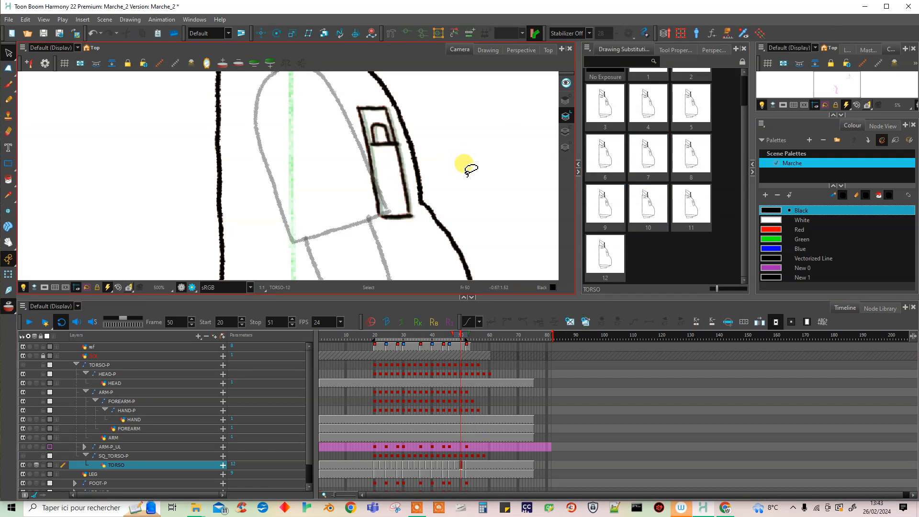
{"action": "scroll", "coordinate": [466, 172], "scroll_direction": "up", "scroll_amount": 1}
{"action": "mouse_move", "coordinate": [361, 136]}
{"action": "left_mouse_down"}
{"action": "mouse_move", "coordinate": [392, 265]}
{"action": "mouse_move", "coordinate": [416, 238]}
{"action": "mouse_move", "coordinate": [398, 143]}
{"action": "left_mouse_up"}
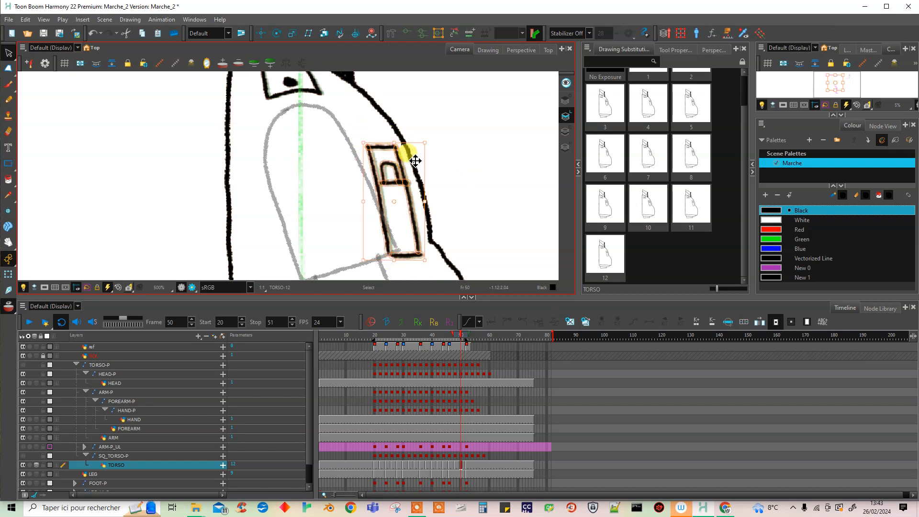
{"action": "left_click", "coordinate": [452, 146]}
Step: Reshape the shoulder badge on the frame 50 torso drawing very slightly with the Perspective tool
{"action": "key", "text": "space"}
{"action": "left_click_drag", "start_coordinate": [330, 114], "coordinate": [358, 203]}
{"action": "left_click_drag", "start_coordinate": [304, 151], "coordinate": [324, 188]}
{"action": "left_click", "coordinate": [8, 70]}
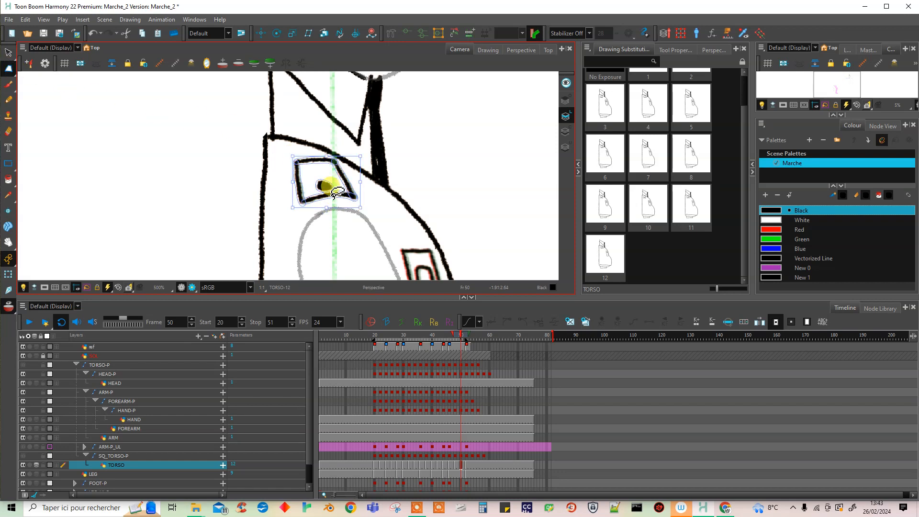
{"action": "scroll", "coordinate": [326, 209], "scroll_direction": "up", "scroll_amount": 5}
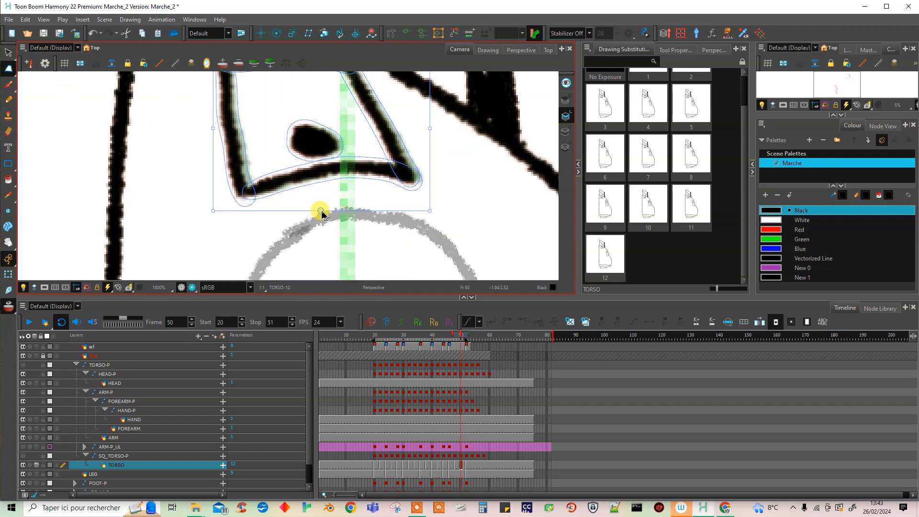
{"action": "left_click_drag", "start_coordinate": [321, 213], "coordinate": [318, 211]}
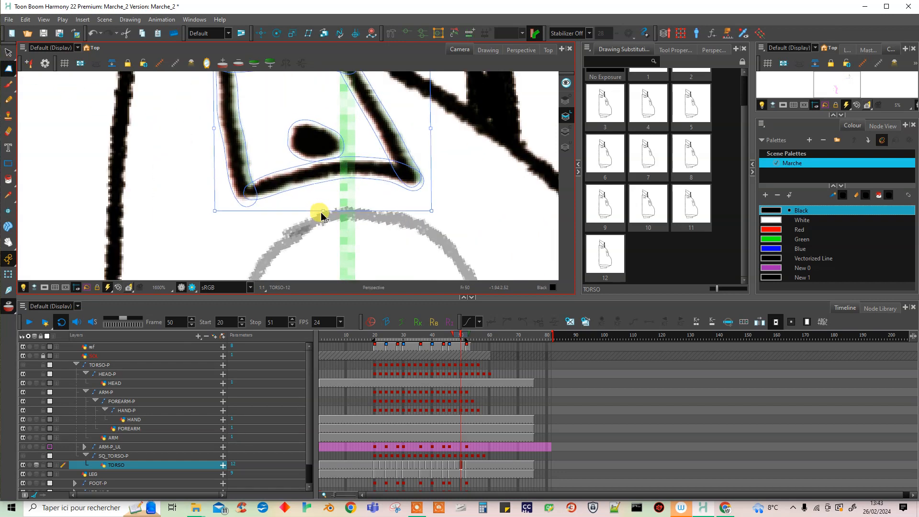
{"action": "left_click", "coordinate": [300, 243]}
Step: Play the whole walk cycle to check the torso rotation, return to frame 24 and save the scene
{"action": "scroll", "coordinate": [359, 218], "scroll_direction": "down", "scroll_amount": 10}
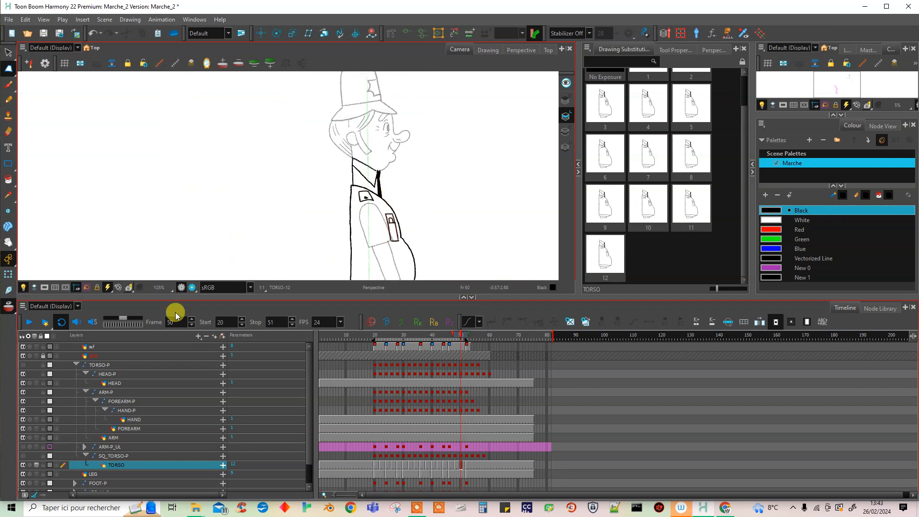
{"action": "left_click", "coordinate": [29, 321]}
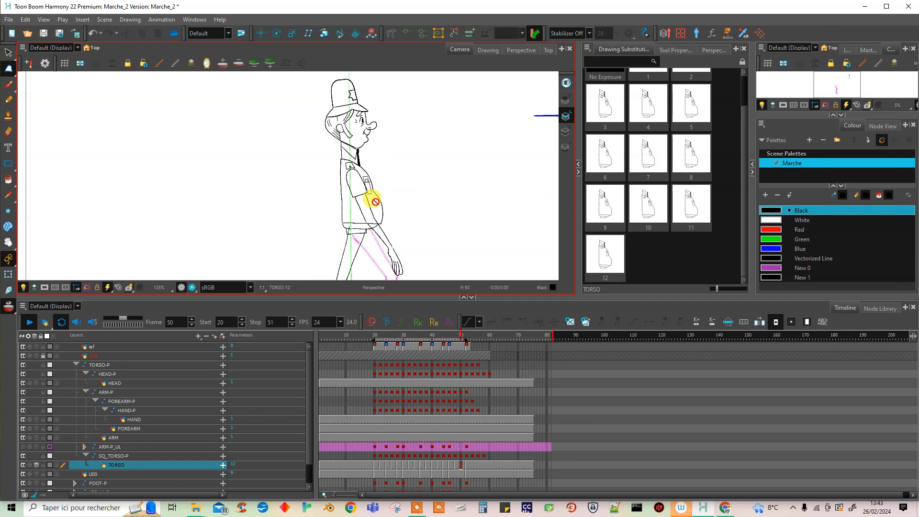
{"action": "left_click", "coordinate": [386, 336]}
{"action": "key", "text": "ctrl+s"}
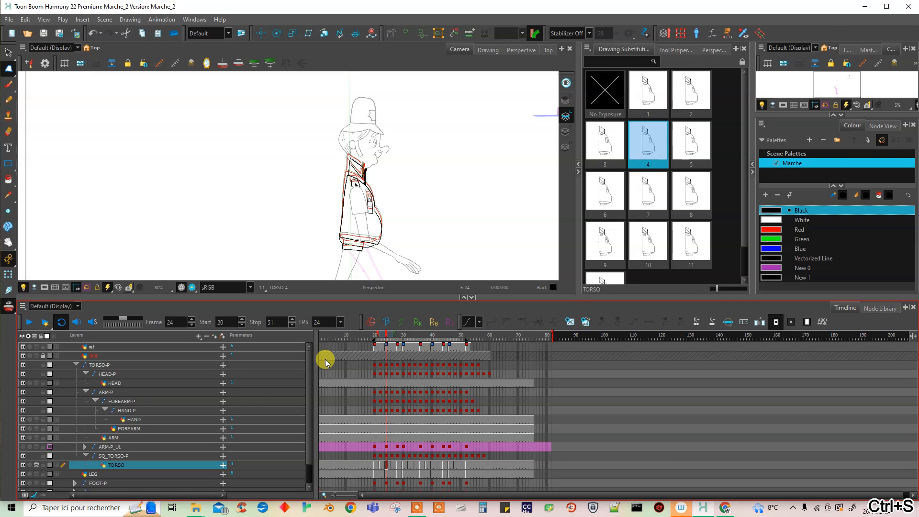
Step: Collapse the ARM-P hierarchy and delete the ARM-P_UL layer
{"action": "left_click", "coordinate": [12, 308]}
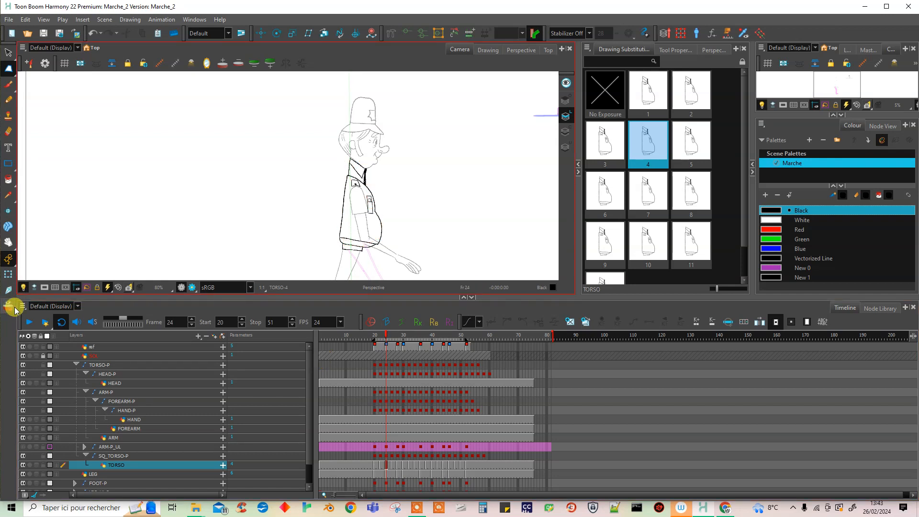
{"action": "left_click", "coordinate": [87, 393]}
{"action": "left_click", "coordinate": [123, 401]}
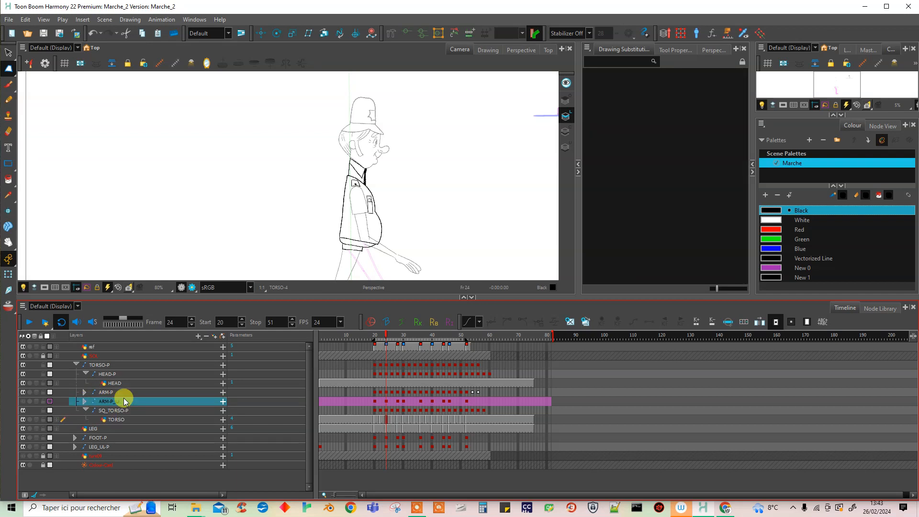
{"action": "left_click", "coordinate": [206, 336]}
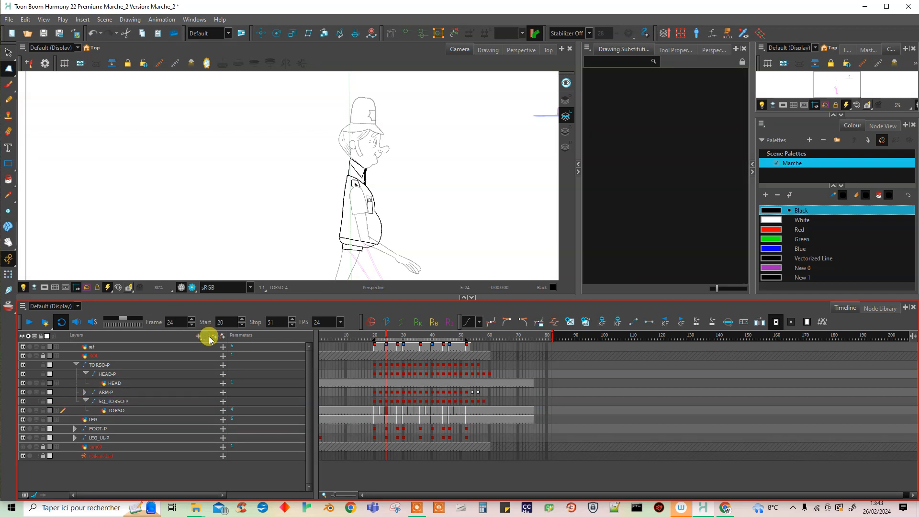
Step: Clone the collapsed ARM-P layer with its child layers, using the drawings-only option
{"action": "left_click", "coordinate": [114, 393]}
{"action": "left_click", "coordinate": [84, 392]}
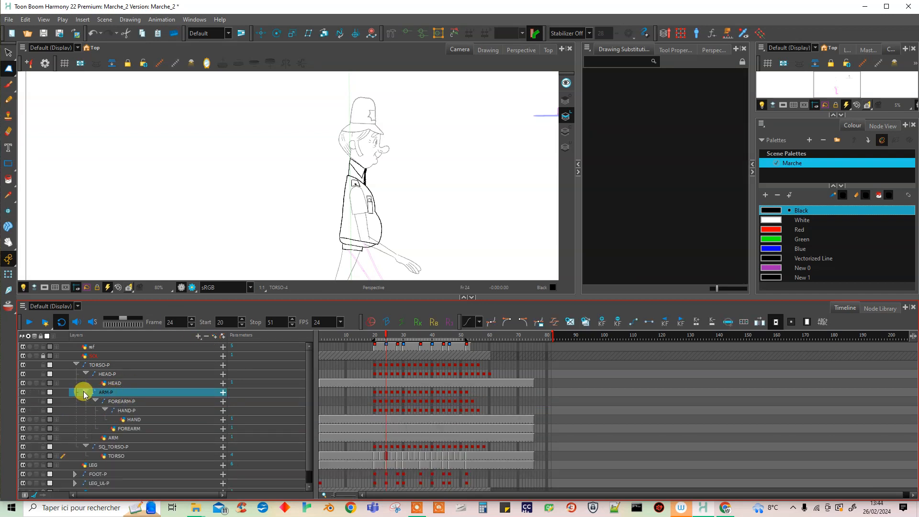
{"action": "left_click", "coordinate": [84, 392]}
{"action": "right_click", "coordinate": [116, 392]}
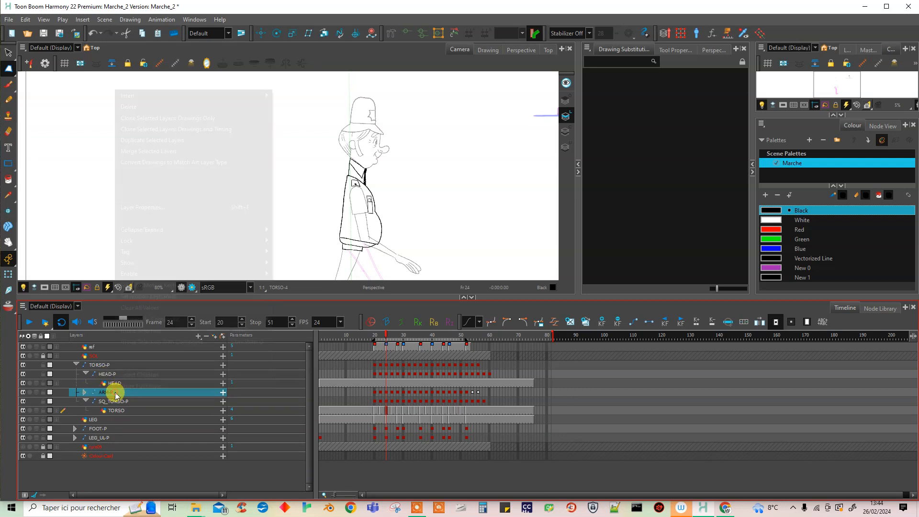
{"action": "left_click", "coordinate": [217, 118]}
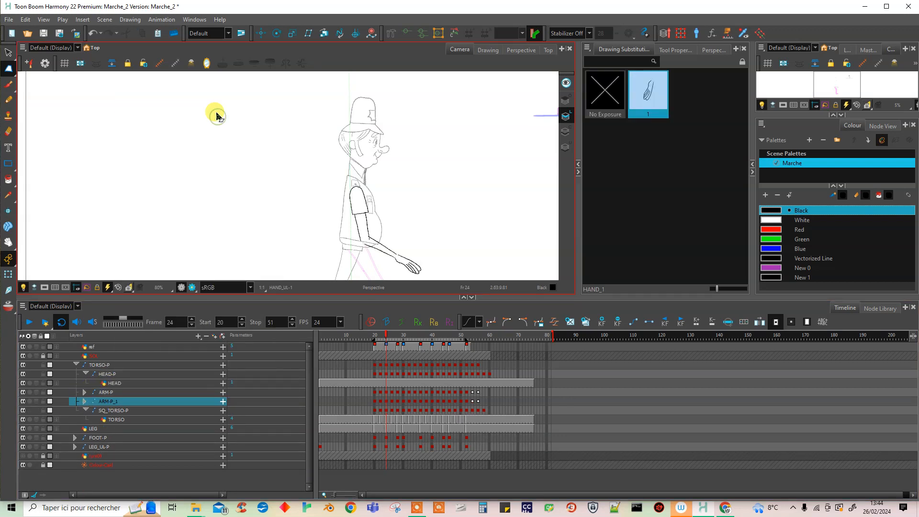
Step: Set the timeline colour of the cloned ARM-P_1 layer to pink #ff55ff
{"action": "left_click", "coordinate": [84, 405]}
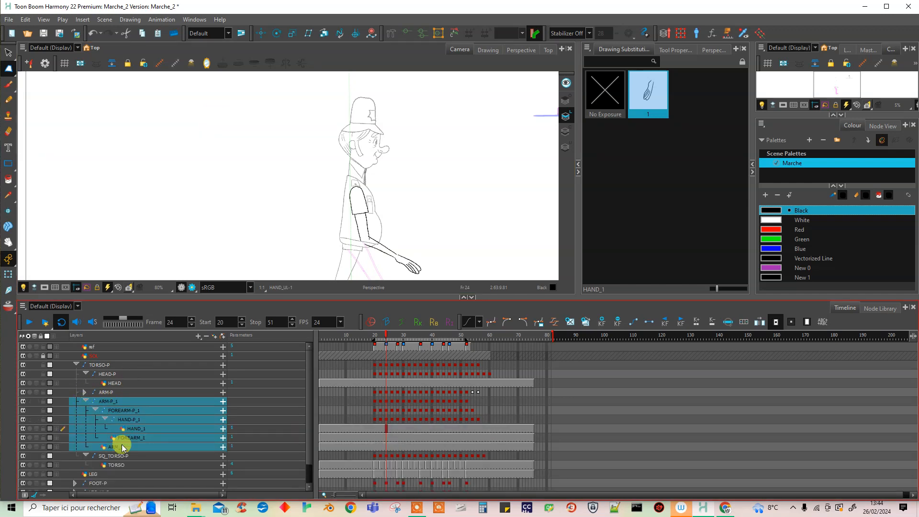
{"action": "left_click", "coordinate": [87, 403]}
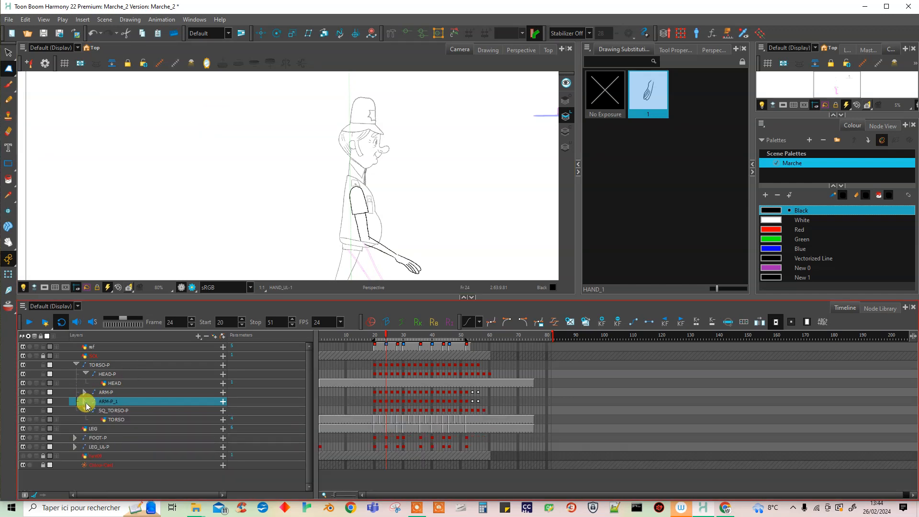
{"action": "left_click", "coordinate": [375, 401]}
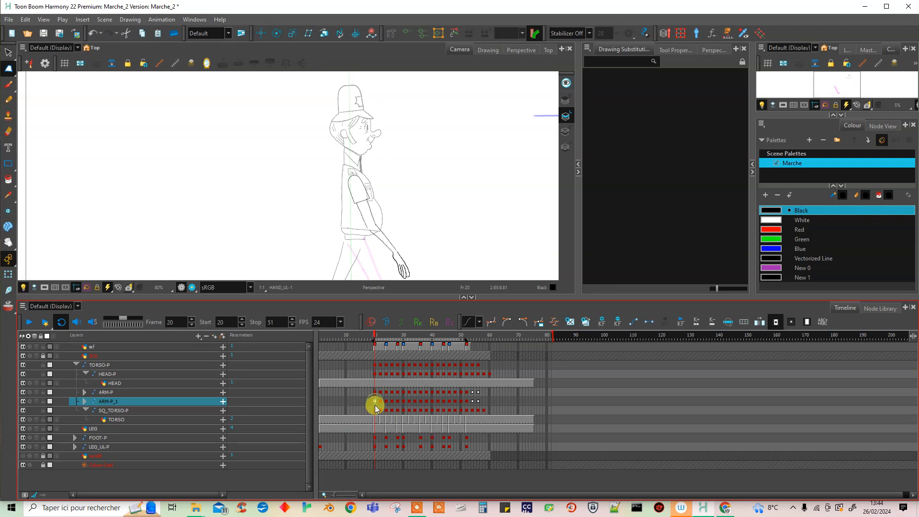
{"action": "left_click", "coordinate": [8, 274]}
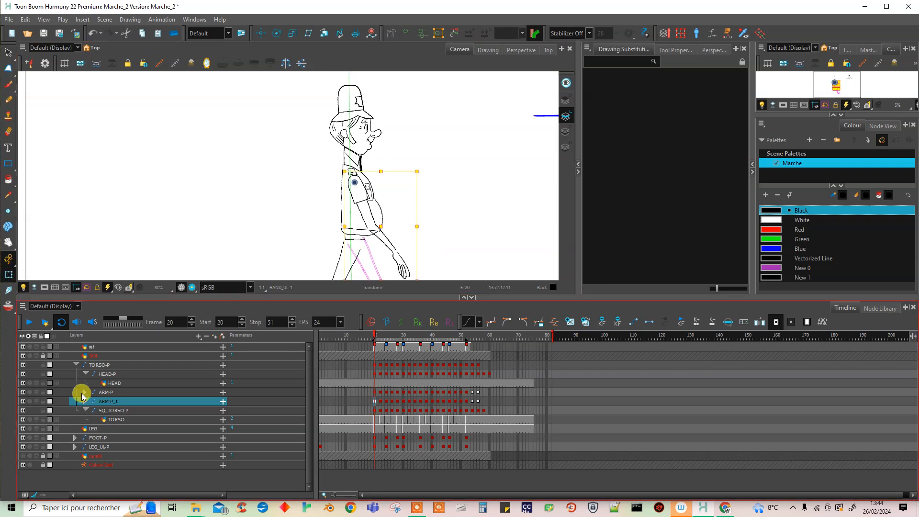
{"action": "left_click", "coordinate": [49, 402]}
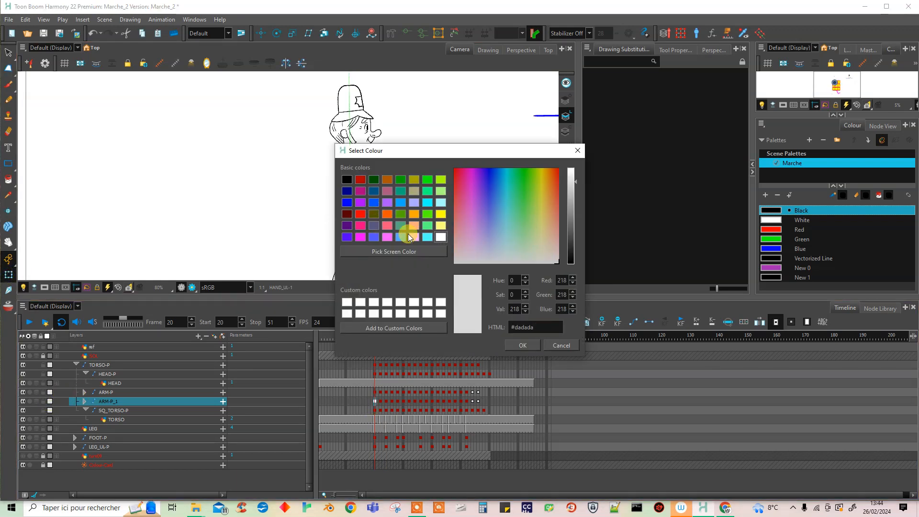
{"action": "left_click", "coordinate": [394, 238]}
{"action": "left_click", "coordinate": [522, 345]}
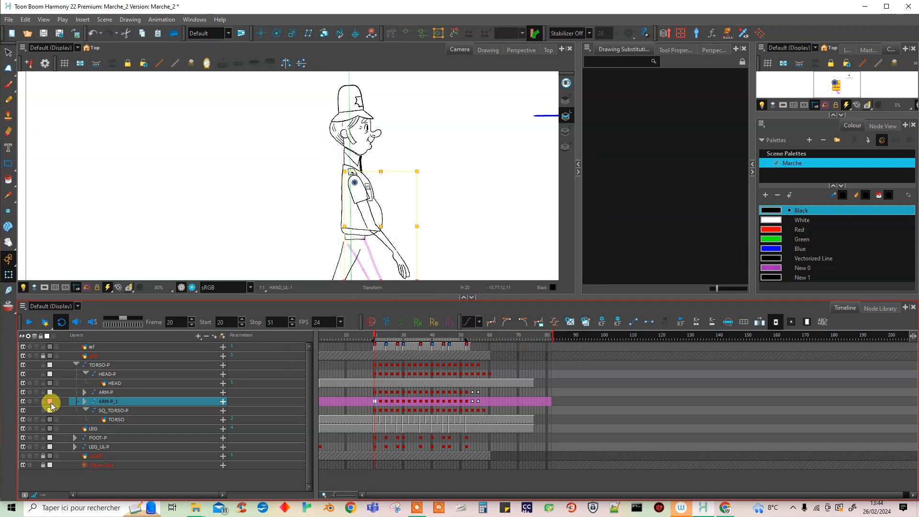
Step: Apply pink #ff55ff to ARM-P_1 and all its child layers, and show the arm drawings in that colour
{"action": "left_click", "coordinate": [86, 402]}
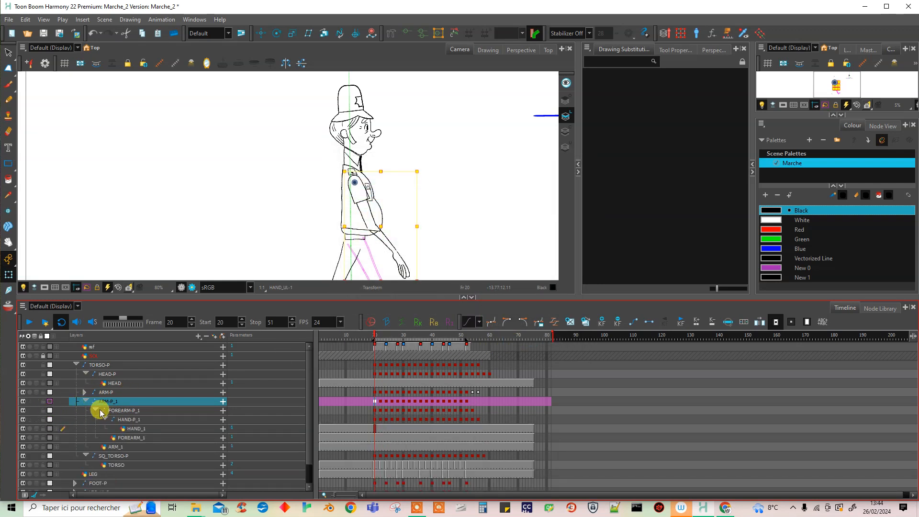
{"action": "left_click", "coordinate": [127, 448], "text": "shift"}
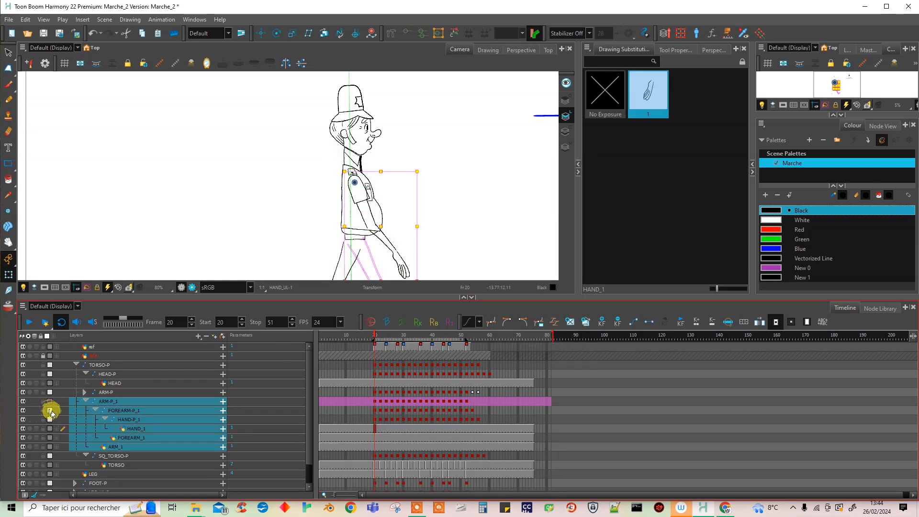
{"action": "left_click", "coordinate": [49, 401]}
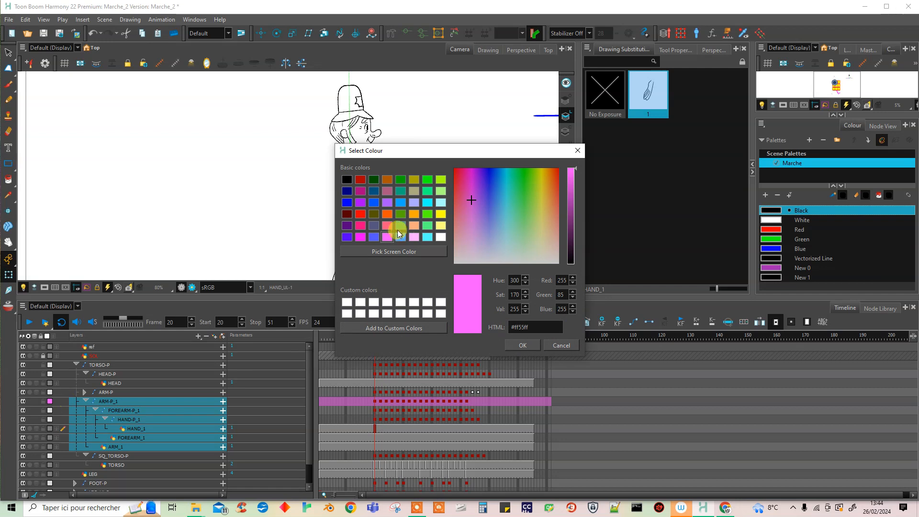
{"action": "left_click", "coordinate": [521, 345]}
{"action": "left_click", "coordinate": [51, 400]}
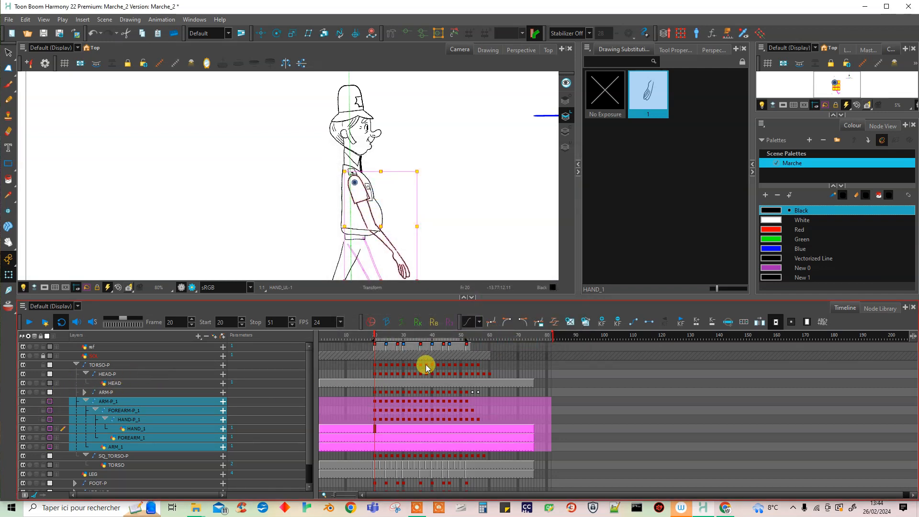
Step: Delete the ARM-P_1 keyframes after frame 52 and shift its remaining keyframes to start at frame 36
{"action": "left_click", "coordinate": [371, 206]}
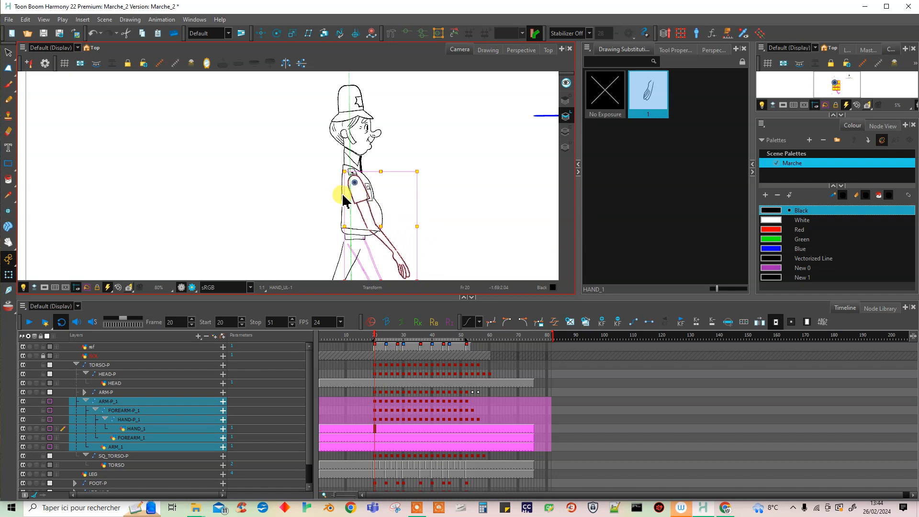
{"action": "left_click", "coordinate": [86, 401]}
{"action": "left_click", "coordinate": [374, 401]}
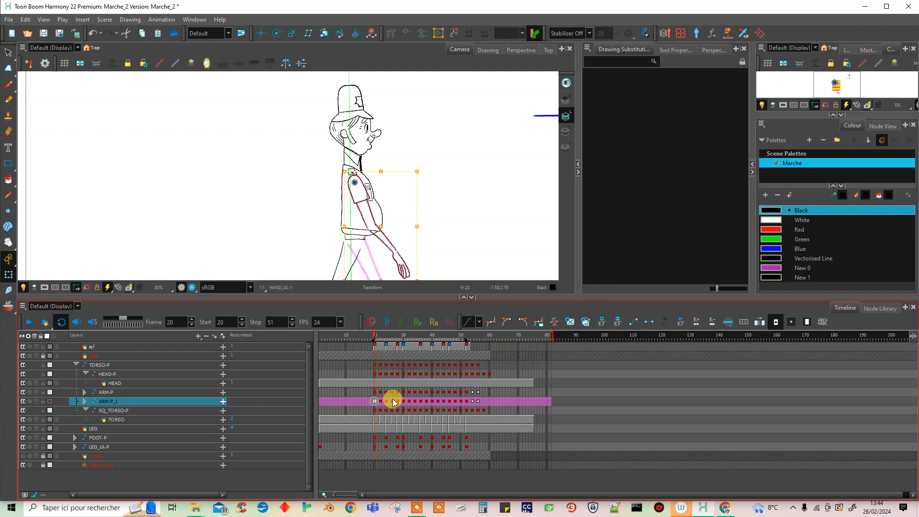
{"action": "left_click", "coordinate": [473, 402]}
{"action": "left_click", "coordinate": [617, 323]}
{"action": "left_click_drag", "start_coordinate": [375, 401], "coordinate": [466, 400]}
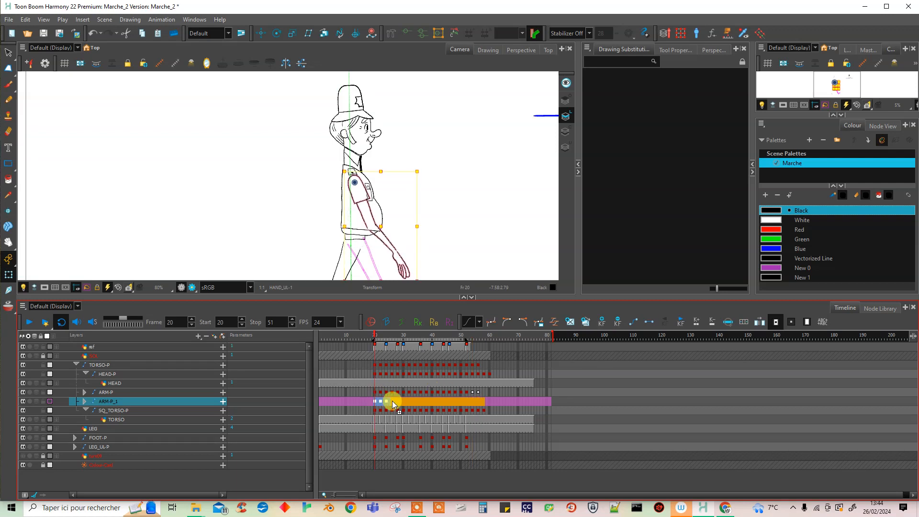
{"action": "left_click", "coordinate": [422, 400]}
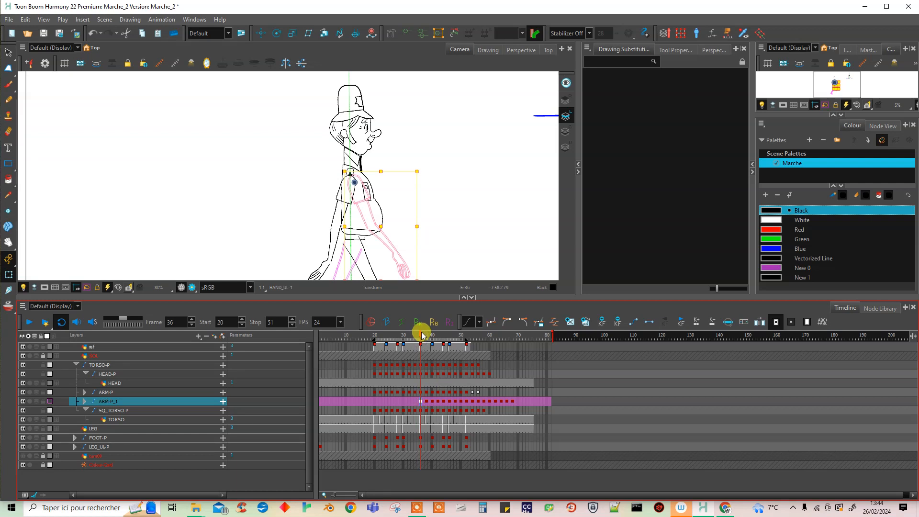
Step: Copy the ARM-P_1 keyframes from frame 52 onward, paste them at frame 20 and play the cycle
{"action": "left_click_drag", "start_coordinate": [419, 336], "coordinate": [468, 341]}
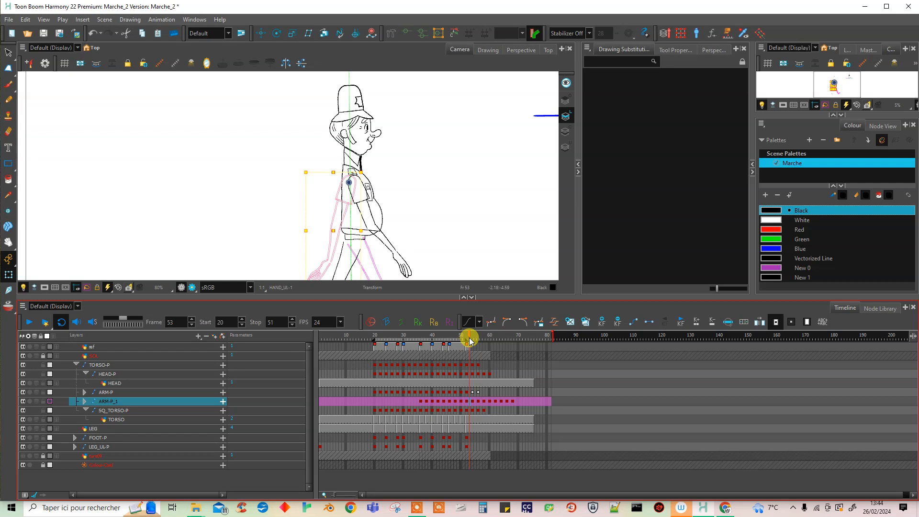
{"action": "left_click", "coordinate": [469, 407]}
{"action": "left_click_drag", "start_coordinate": [468, 405], "coordinate": [505, 402]}
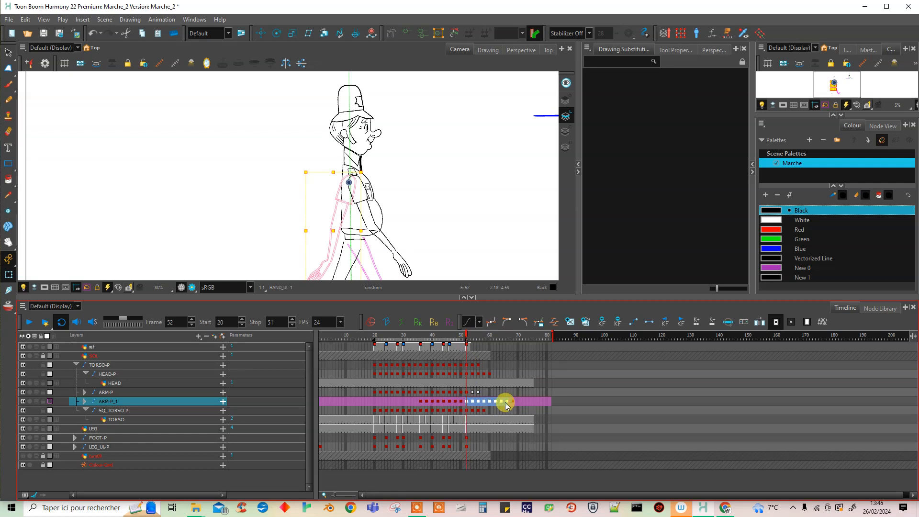
{"action": "key", "text": "ctrl+c"}
{"action": "left_click", "coordinate": [377, 400]}
{"action": "key", "text": "ctrl+v"}
{"action": "left_click", "coordinate": [26, 322]}
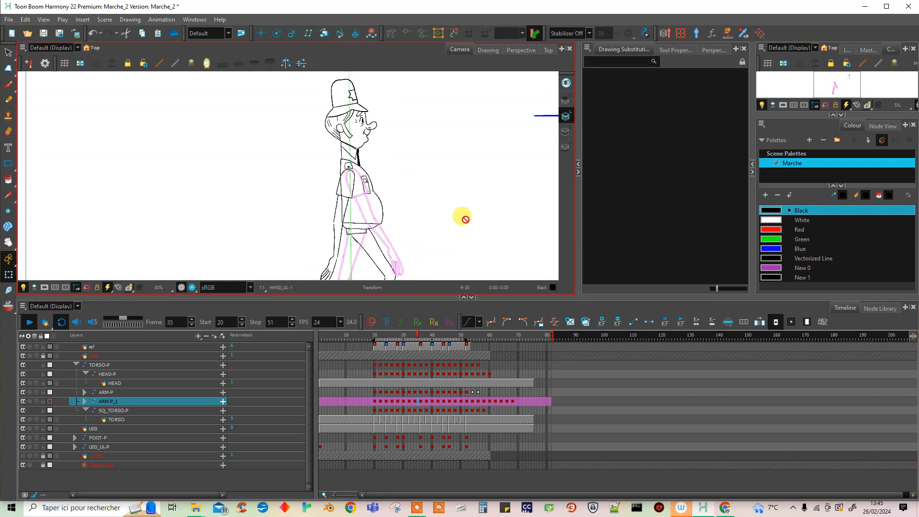
Step: With animate mode off, nudge the whole cloned arm slightly forward and up from frame 20
{"action": "left_click", "coordinate": [375, 401]}
{"action": "left_click", "coordinate": [85, 401]}
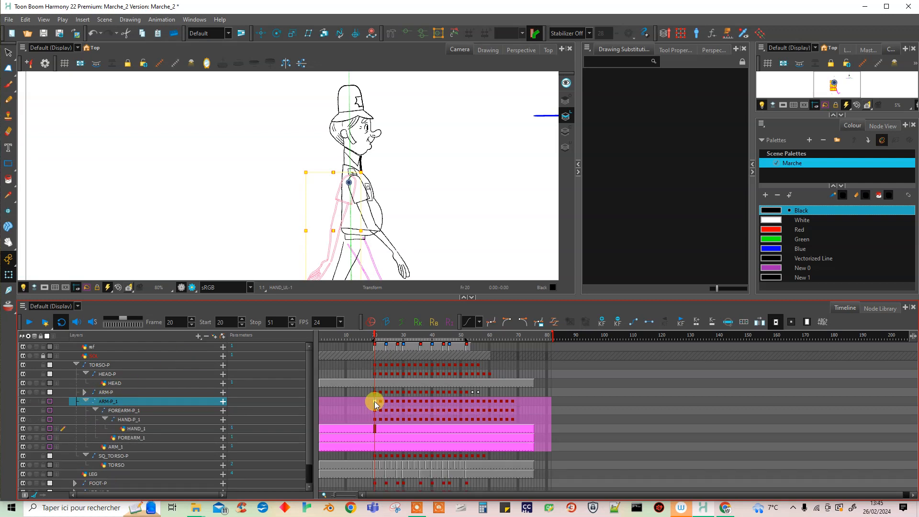
{"action": "scroll", "coordinate": [430, 225], "scroll_direction": "down", "scroll_amount": 2}
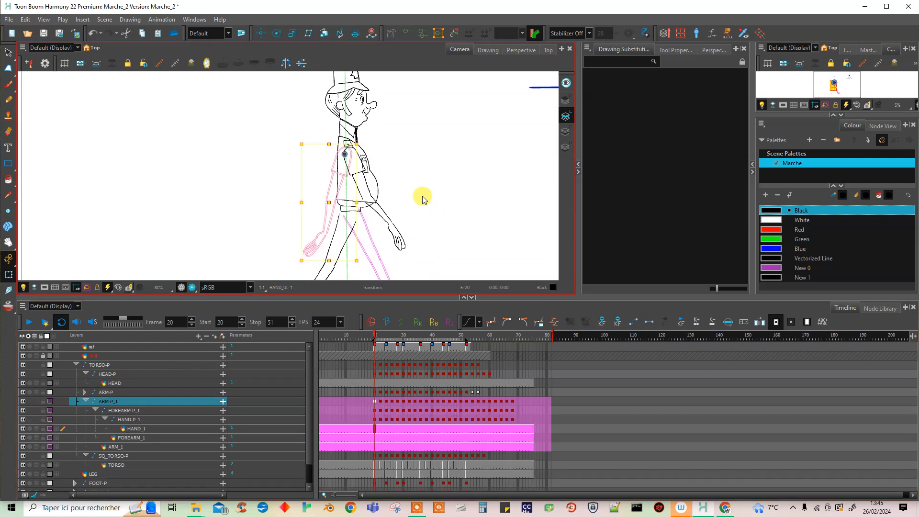
{"action": "left_click_drag", "start_coordinate": [8, 258], "coordinate": [54, 283]}
{"action": "left_click", "coordinate": [380, 401]}
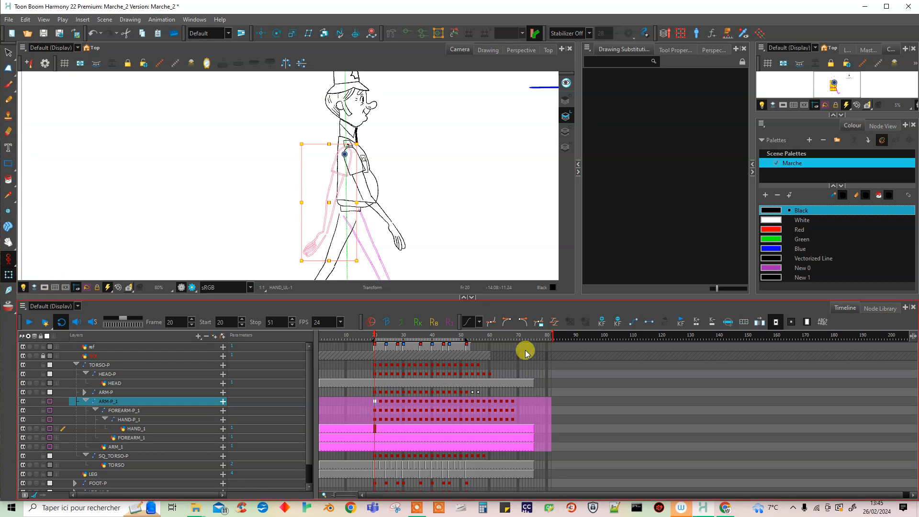
{"action": "left_click_drag", "start_coordinate": [358, 261], "coordinate": [357, 257]}
{"action": "key", "text": "Right"}
{"action": "key", "text": "Right"}
{"action": "key", "text": "Right"}
{"action": "key", "text": "Right"}
{"action": "key", "text": "Right"}
Step: Scrub and play the walk cycle to check the cloned arm, stop at frame 26 and collapse ARM-P_1
{"action": "left_click_drag", "start_coordinate": [389, 339], "coordinate": [430, 334]}
{"action": "left_click_drag", "start_coordinate": [429, 250], "coordinate": [433, 207]}
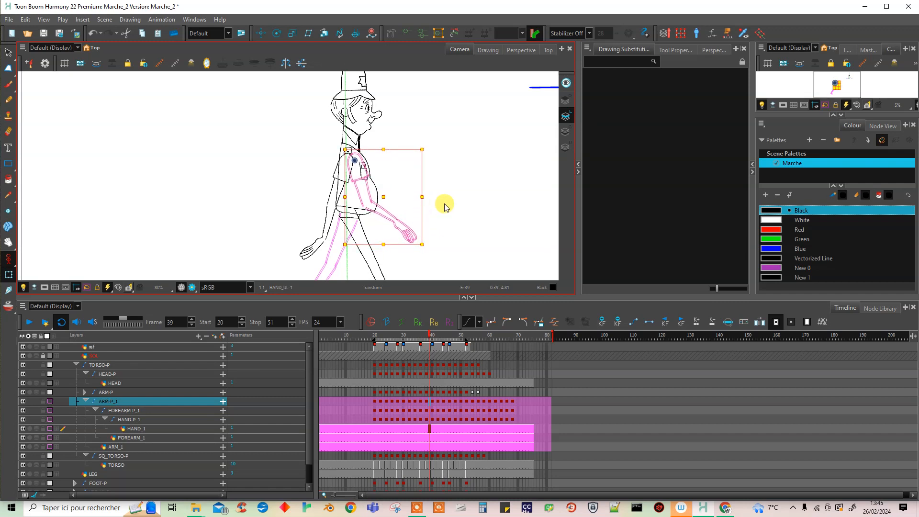
{"action": "left_click", "coordinate": [29, 322]}
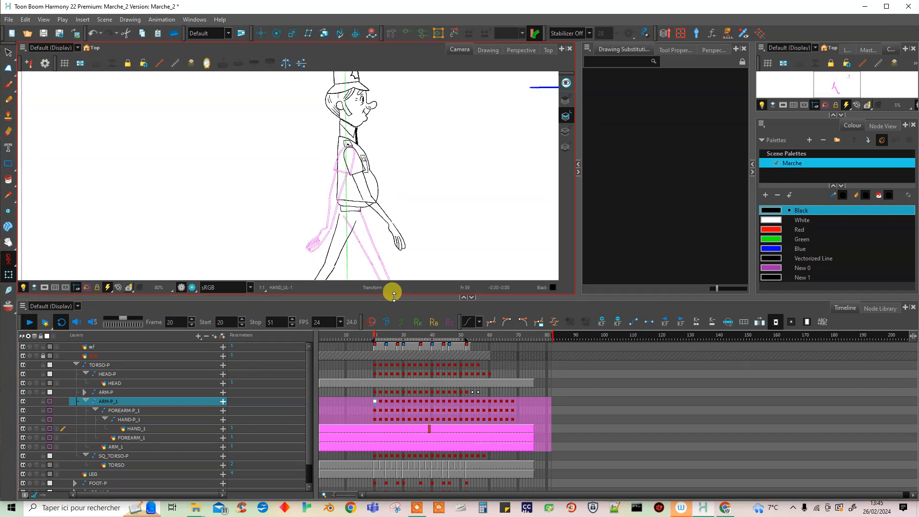
{"action": "left_click", "coordinate": [391, 338]}
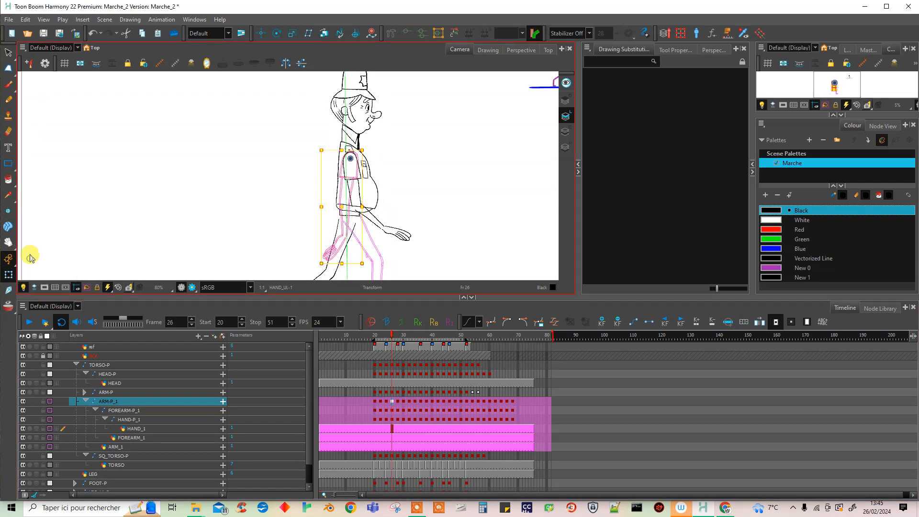
{"action": "left_click", "coordinate": [86, 400]}
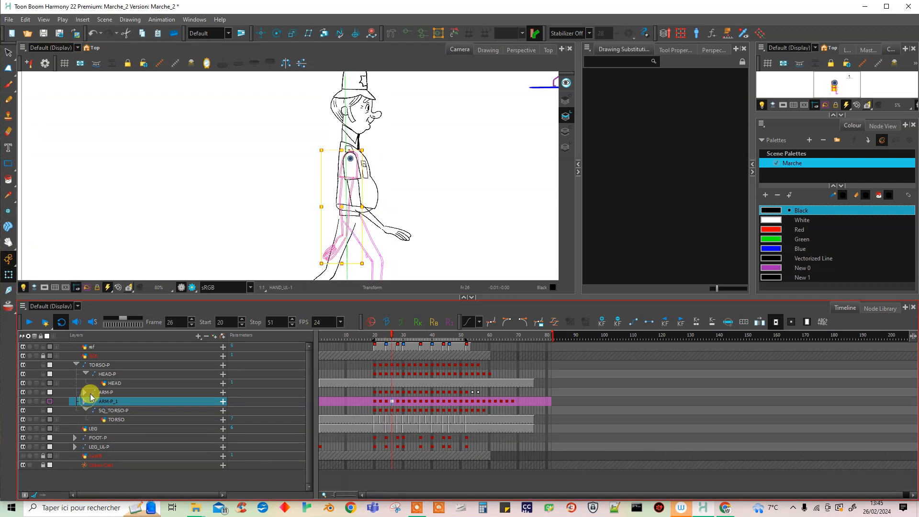
Step: Save the scene and replay the walk cycle with the whole policeman in view
{"action": "left_click_drag", "start_coordinate": [432, 299], "coordinate": [422, 317]}
{"action": "scroll", "coordinate": [393, 246], "scroll_direction": "down", "scroll_amount": 1}
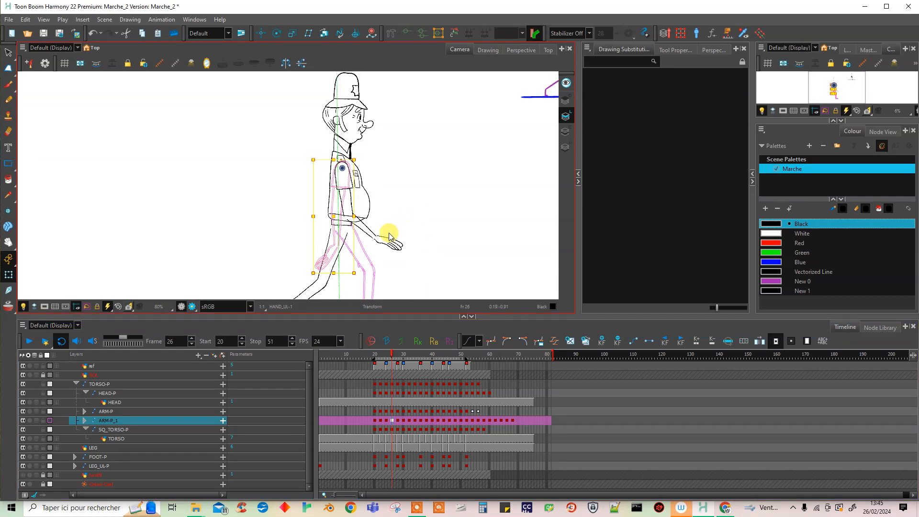
{"action": "scroll", "coordinate": [468, 240], "scroll_direction": "down", "scroll_amount": 2}
{"action": "scroll", "coordinate": [476, 271], "scroll_direction": "up", "scroll_amount": 1}
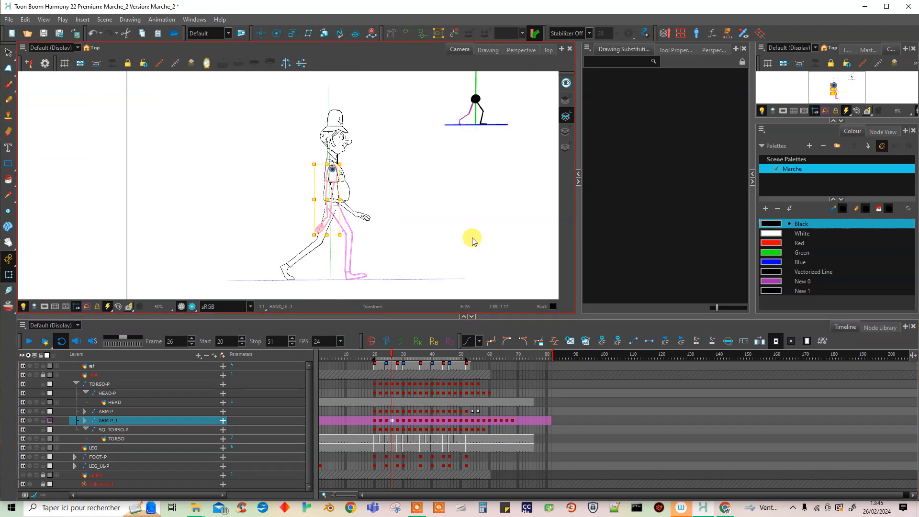
{"action": "key", "text": "ctrl+s"}
{"action": "left_click", "coordinate": [32, 342]}
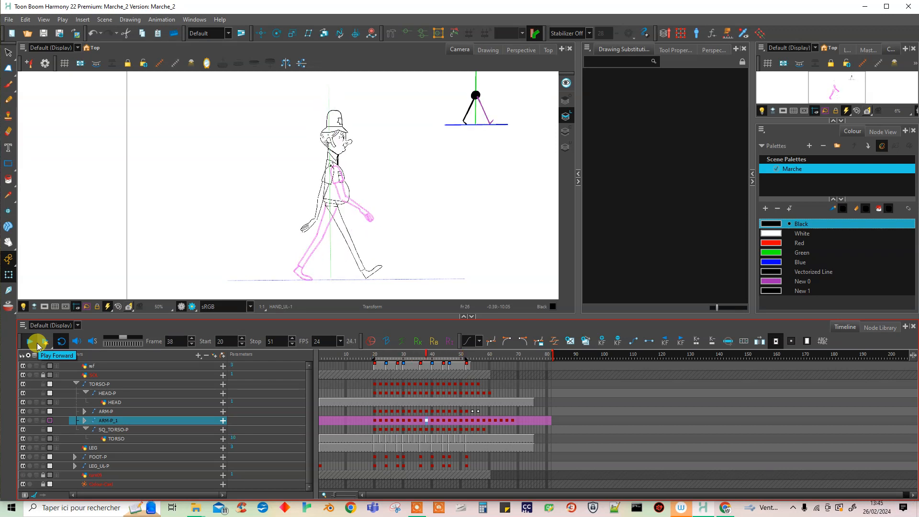
{"action": "left_click", "coordinate": [373, 253]}
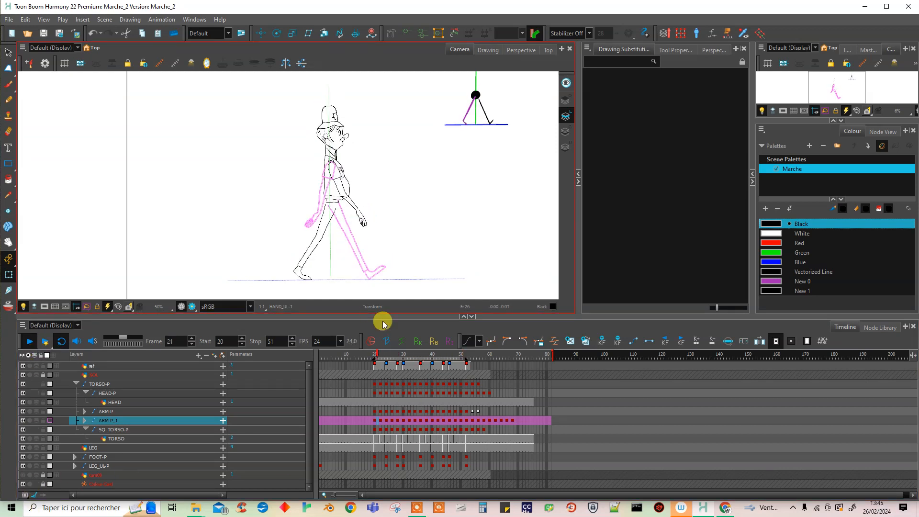